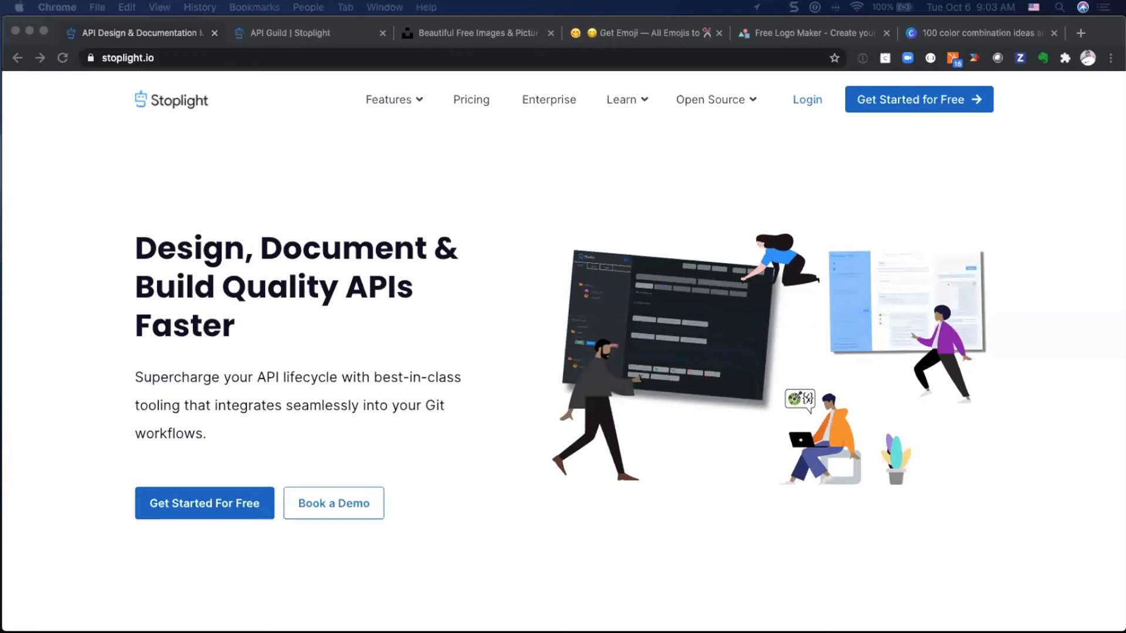
- Look over the Stoplight home page and the entries under Features, Learn and Open Source
click(616, 200)
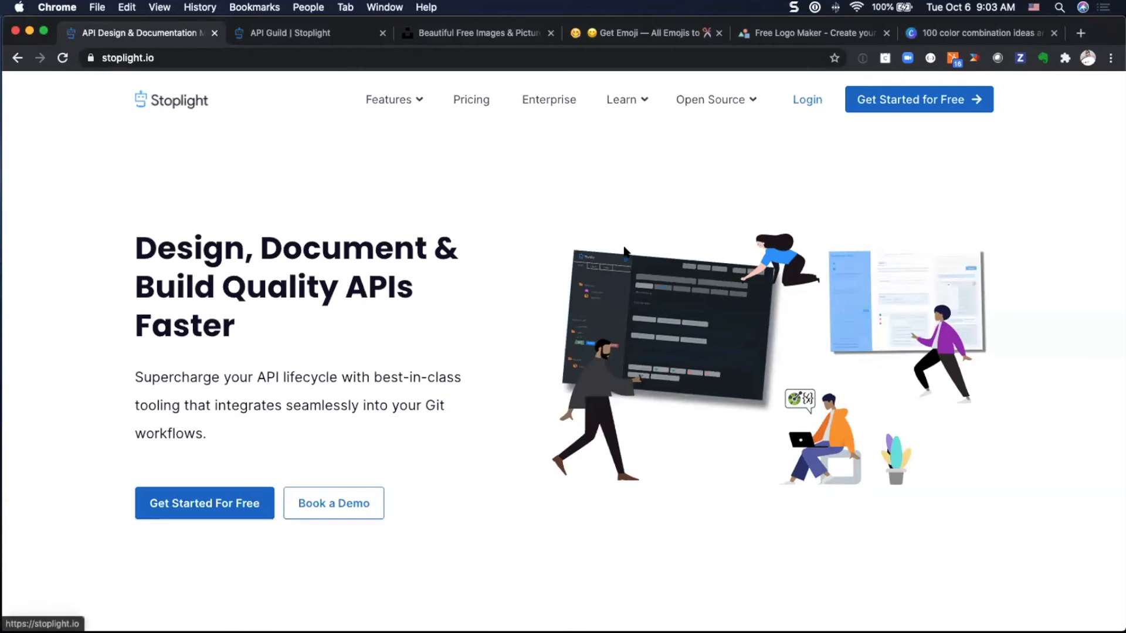
scroll(624, 251, down, 2)
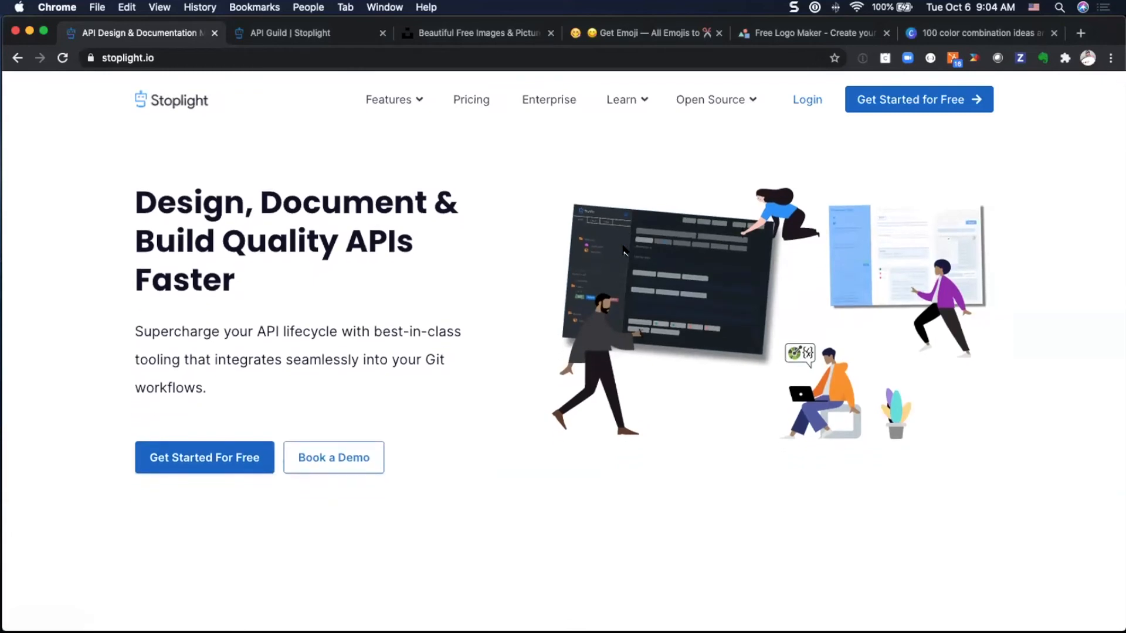
scroll(623, 250, up, 2)
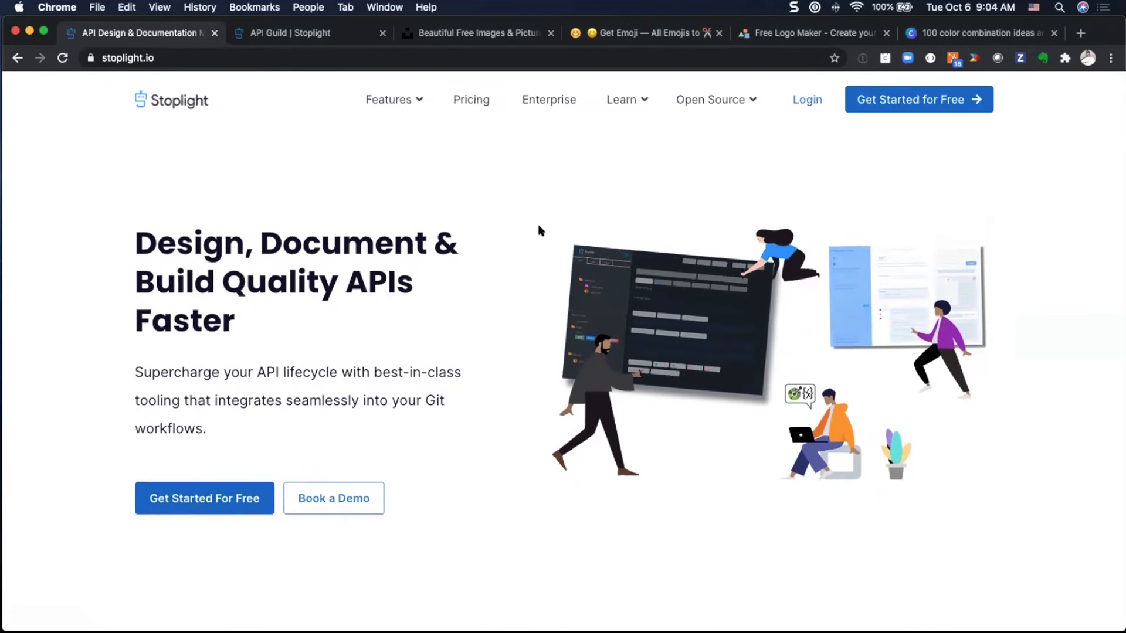
mouse_move(393, 100)
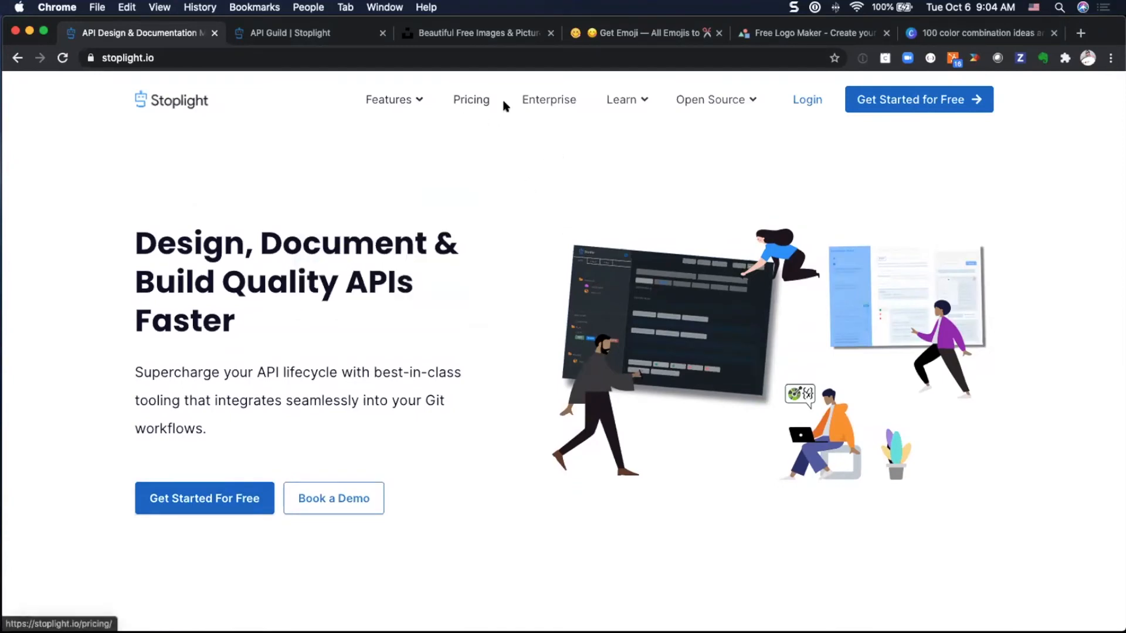
mouse_move(610, 101)
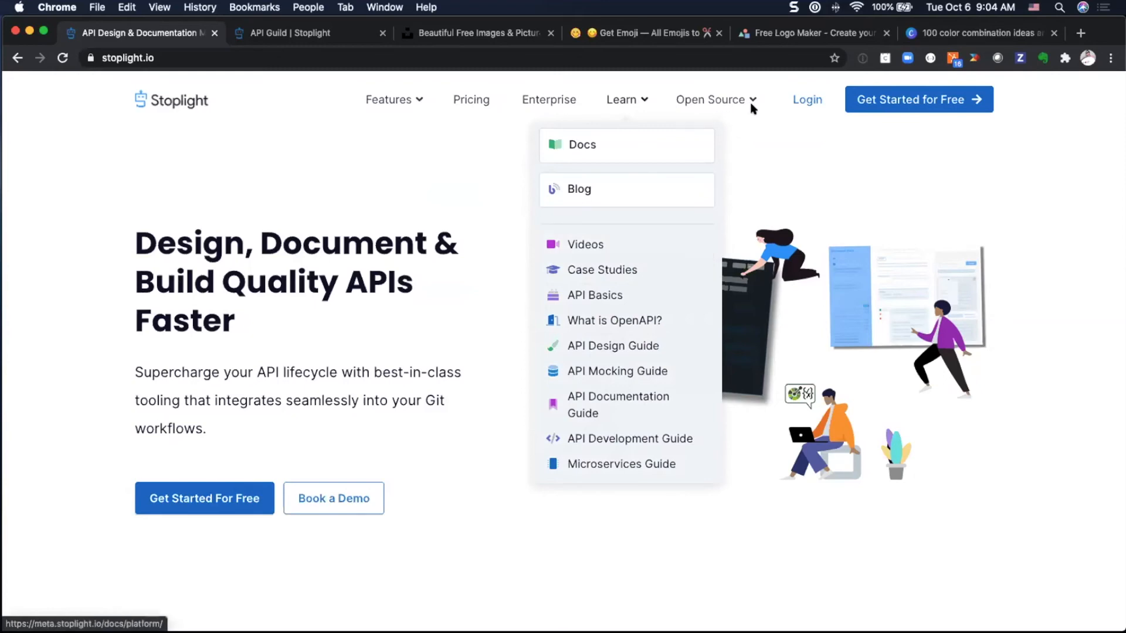
mouse_move(727, 100)
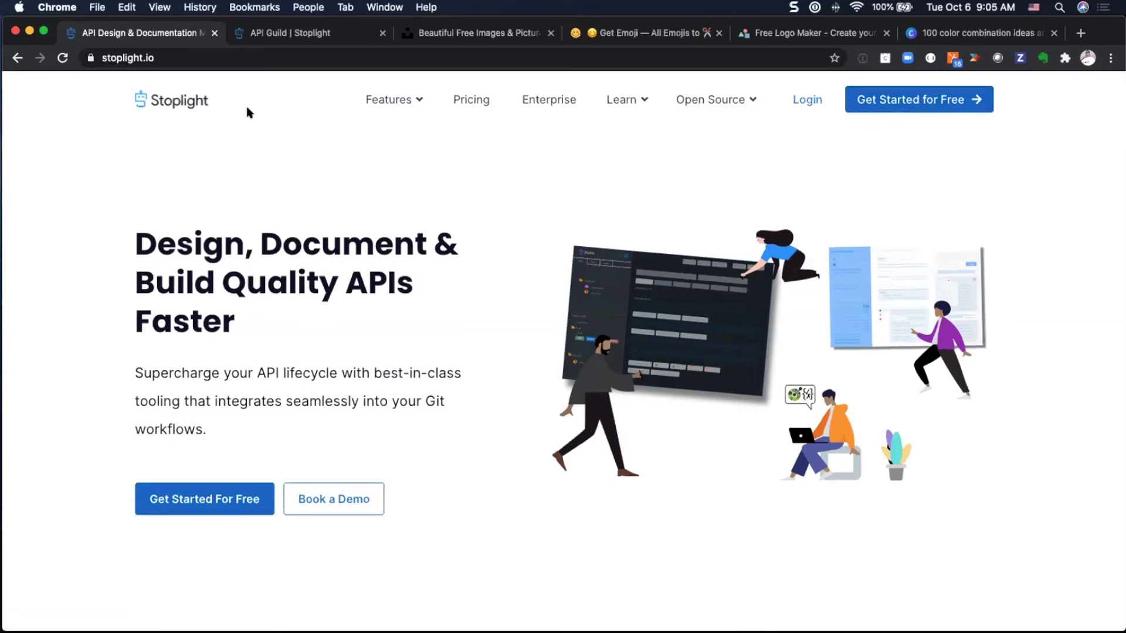
- Close the Stoplight home page and sign in to the Api guild Workspace with GitHub
click(215, 34)
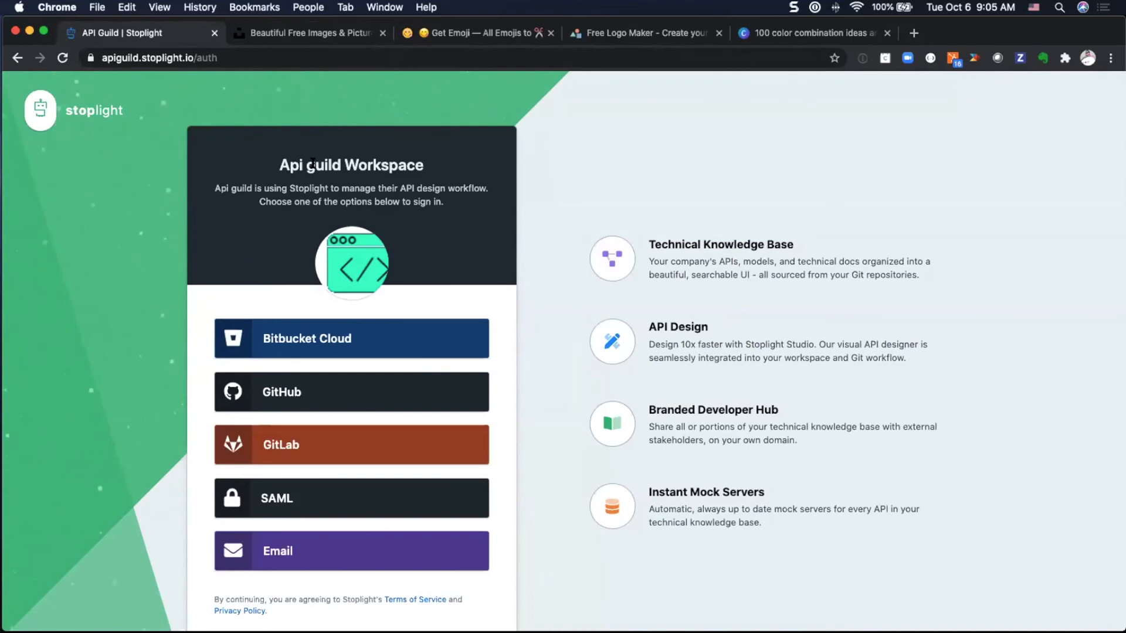
drag(279, 165, 341, 165)
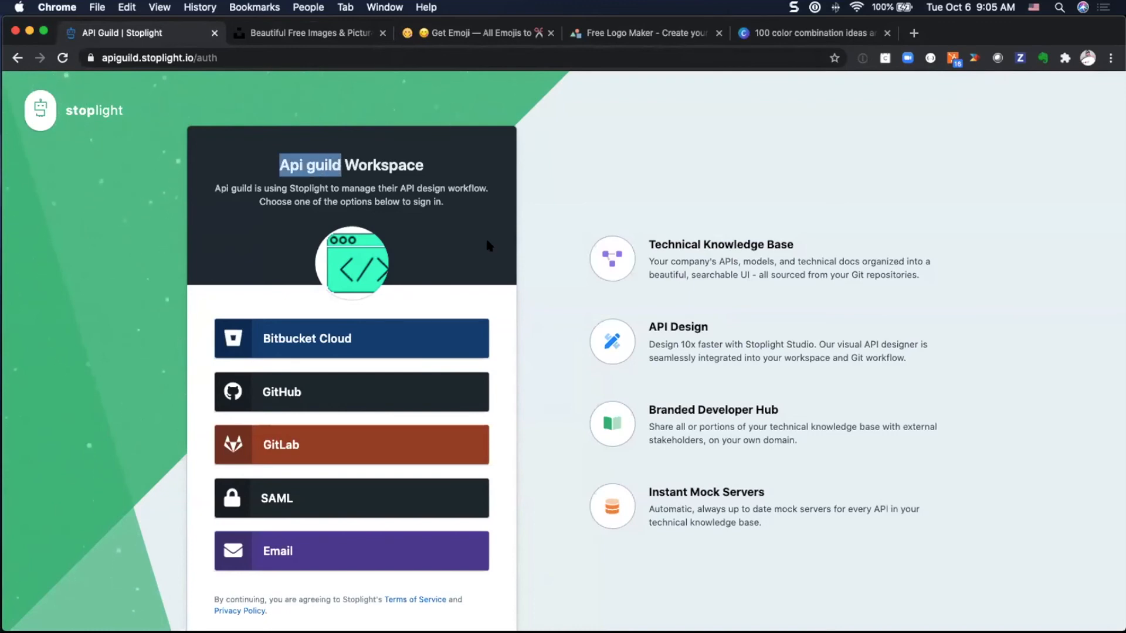
click(365, 340)
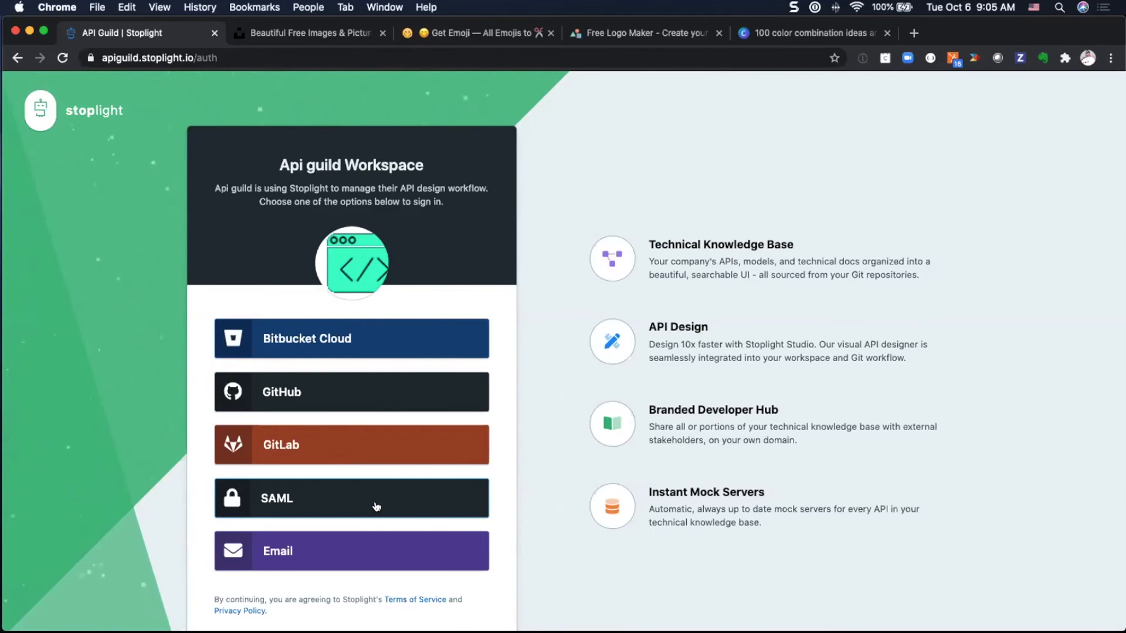
click(386, 388)
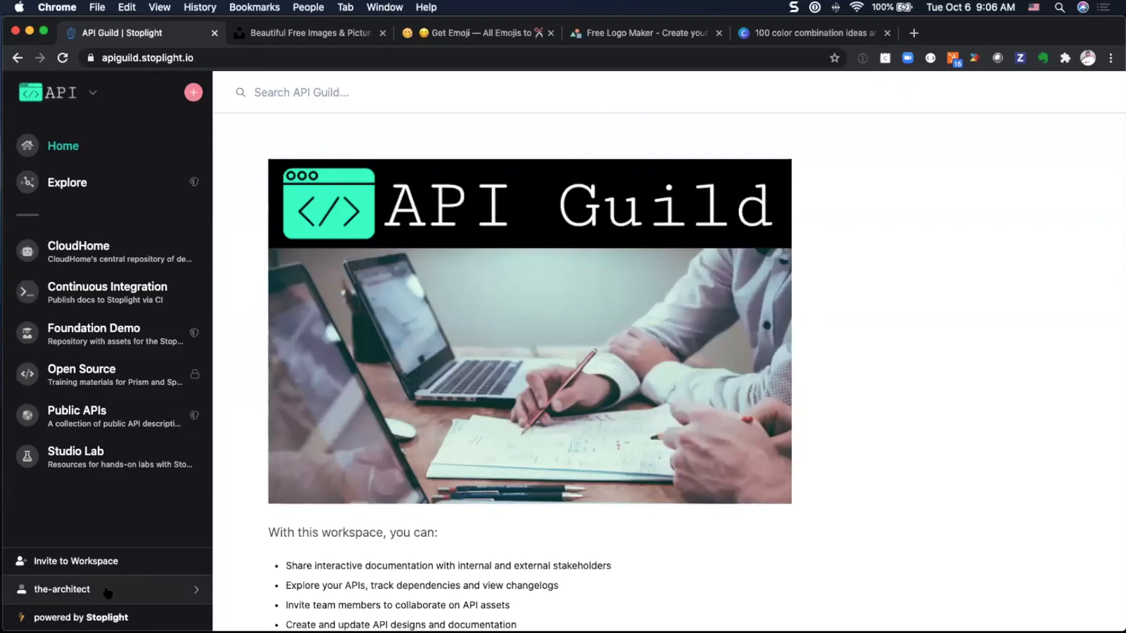
- Open the account settings and view the Git providers and other services under Connected Accounts
click(94, 594)
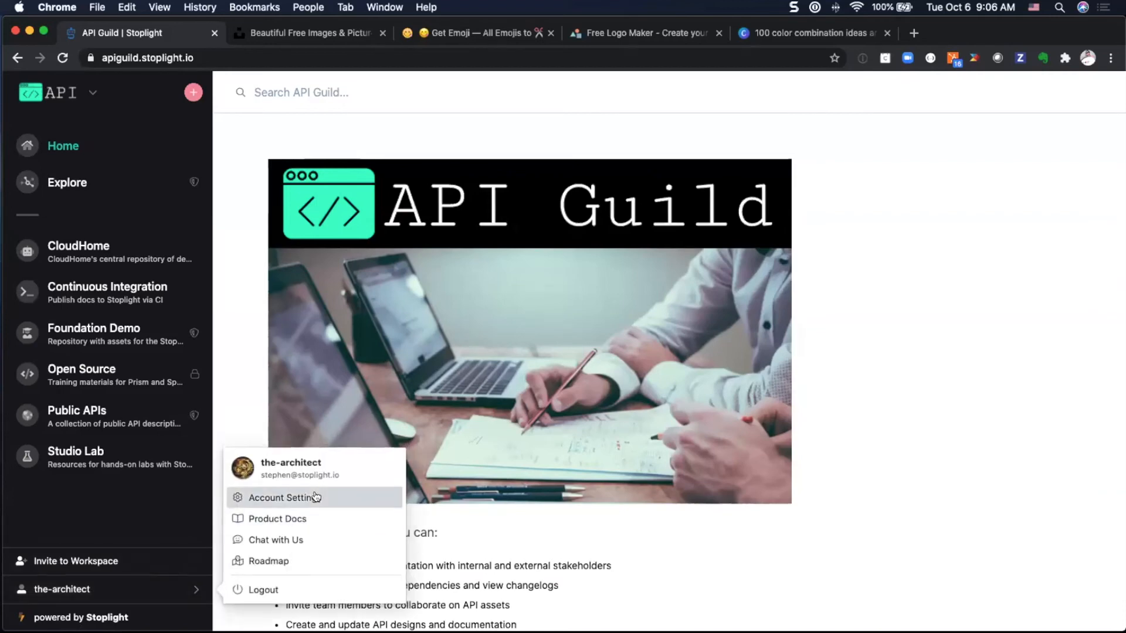
click(266, 497)
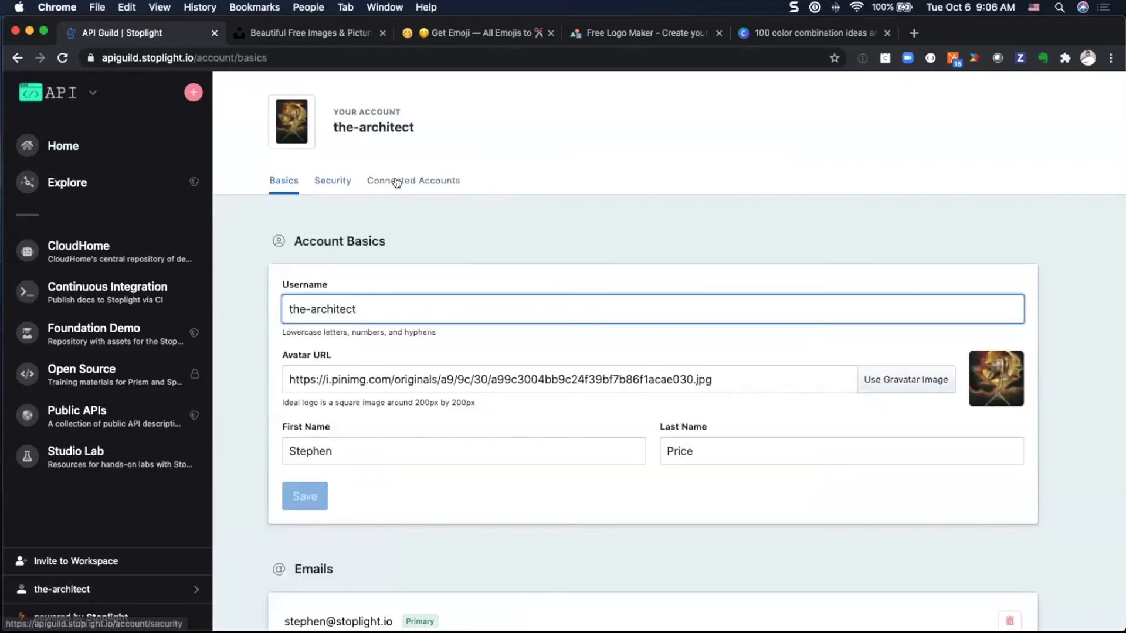
click(426, 181)
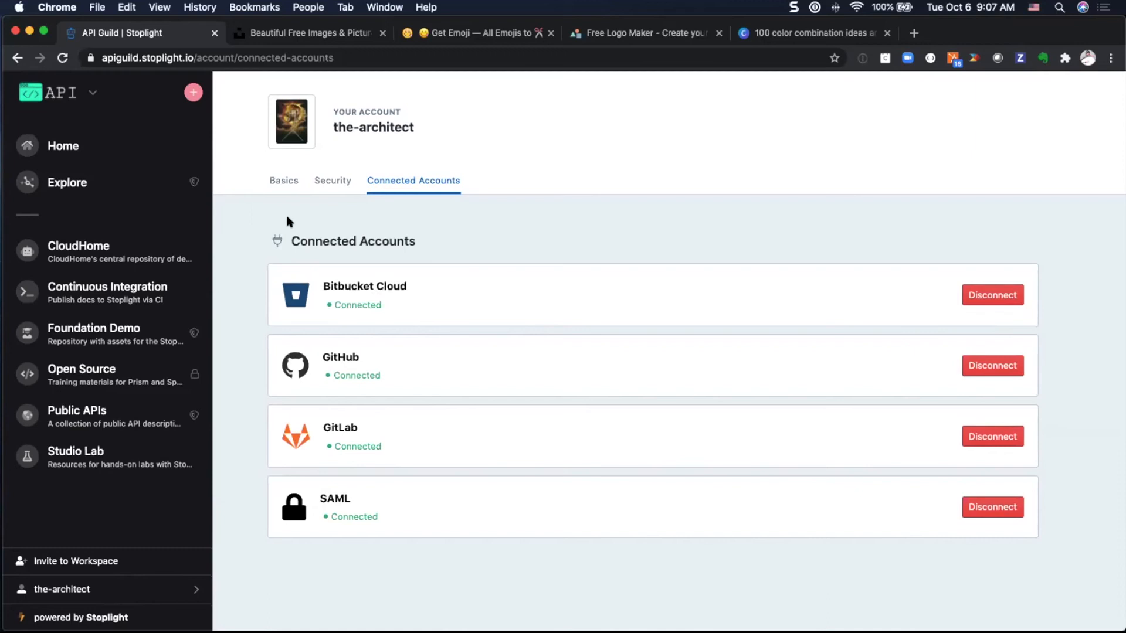
- Start adding GitHub projects and select the analyzer, api, api-gen3 and api-spec-converter repositories of stoplightio
click(192, 94)
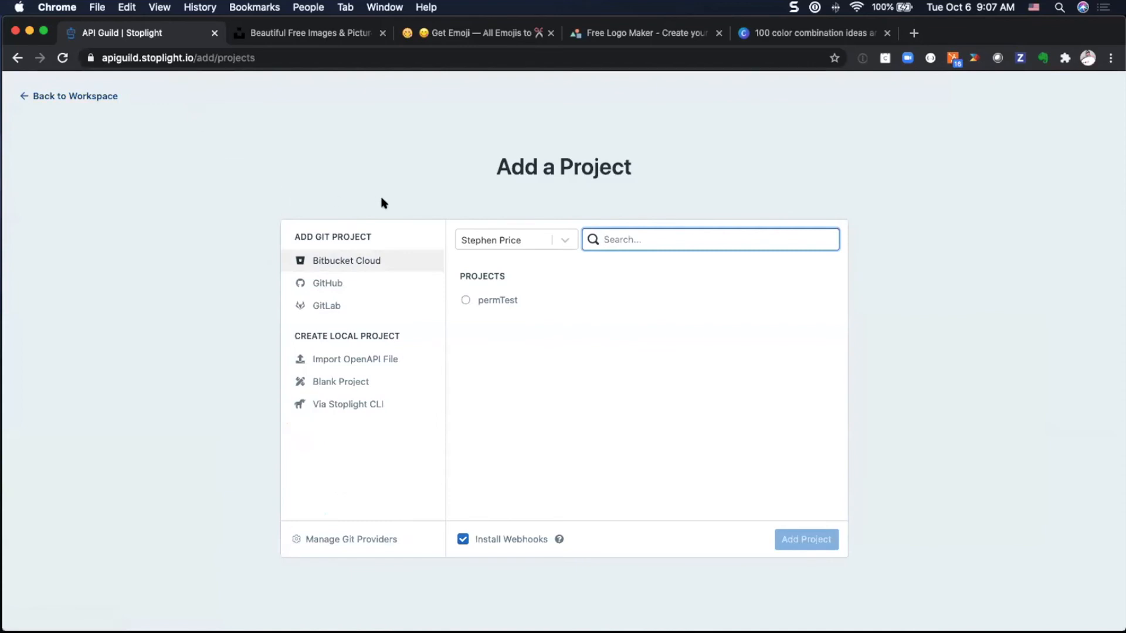
click(341, 290)
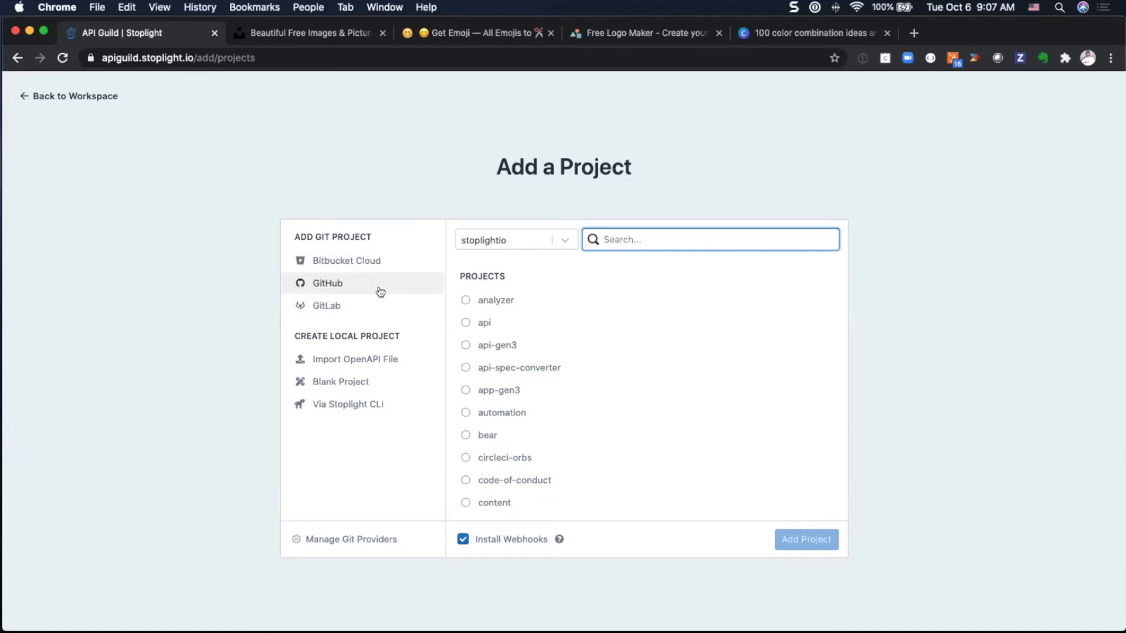
click(466, 300)
click(466, 323)
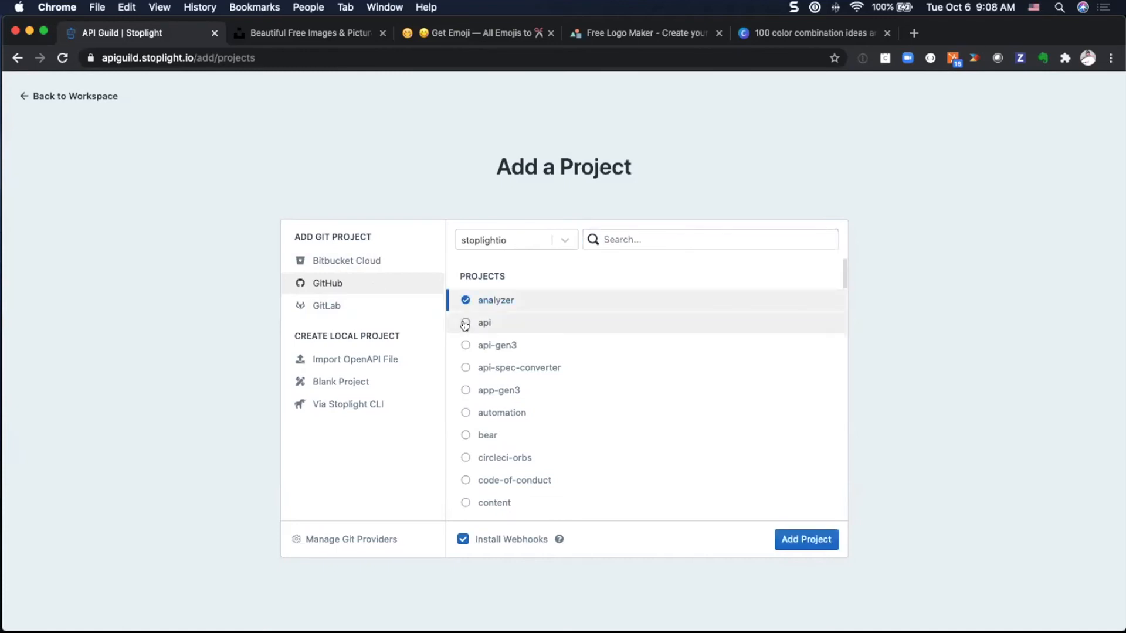
click(466, 345)
click(464, 369)
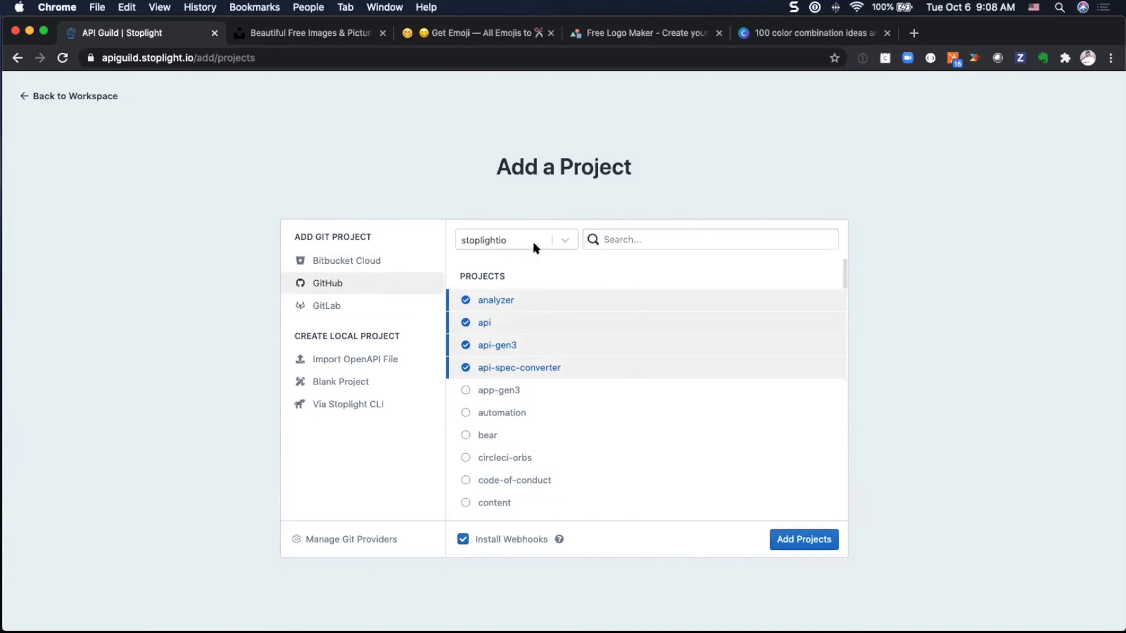
- Check which GitHub organizations are available, keep stoplightio, and deselect all the chosen repositories
click(565, 241)
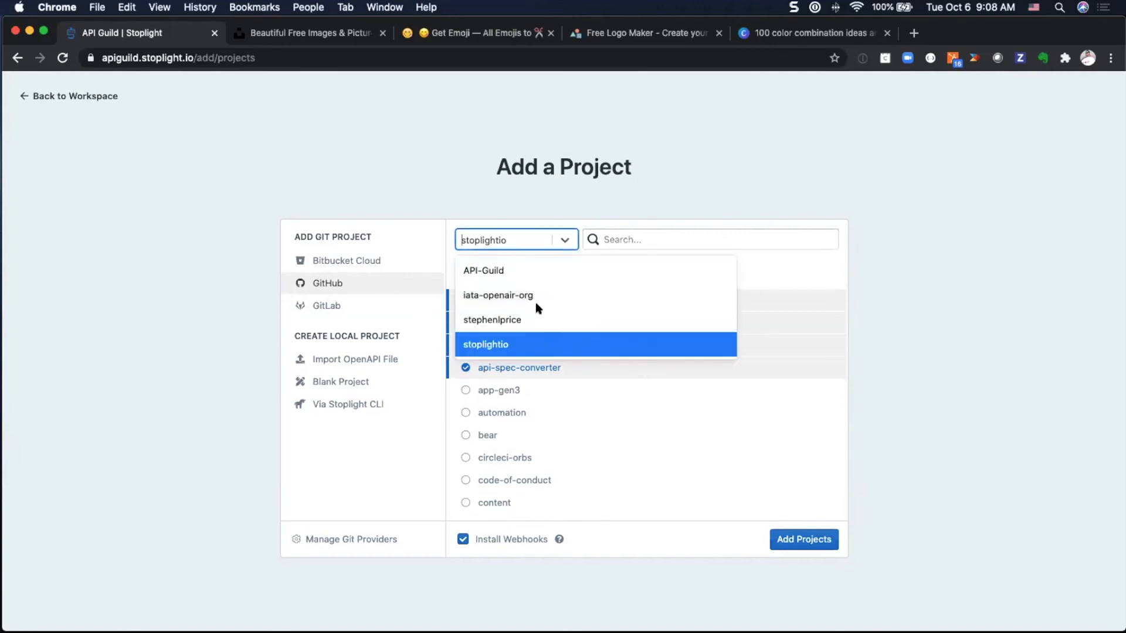
click(796, 295)
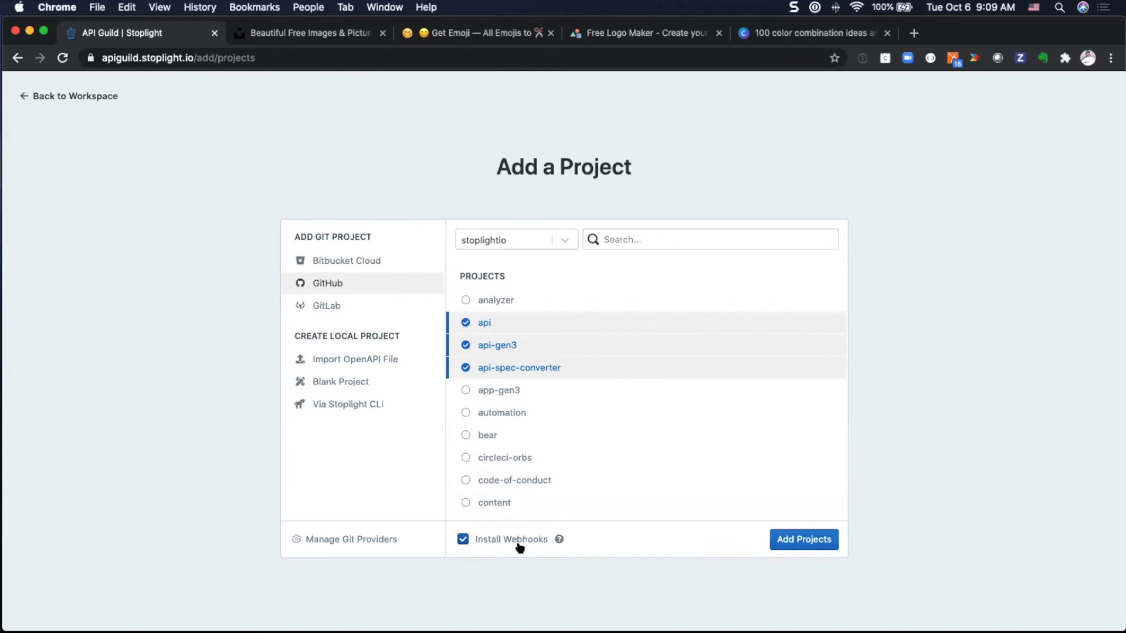
click(465, 368)
click(465, 346)
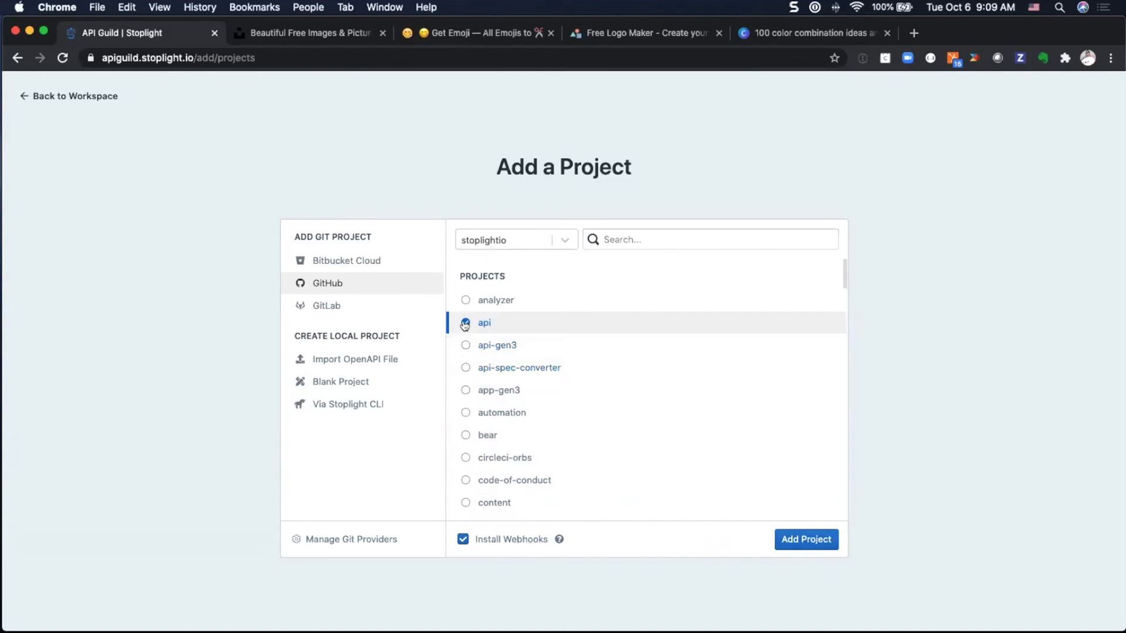
click(465, 324)
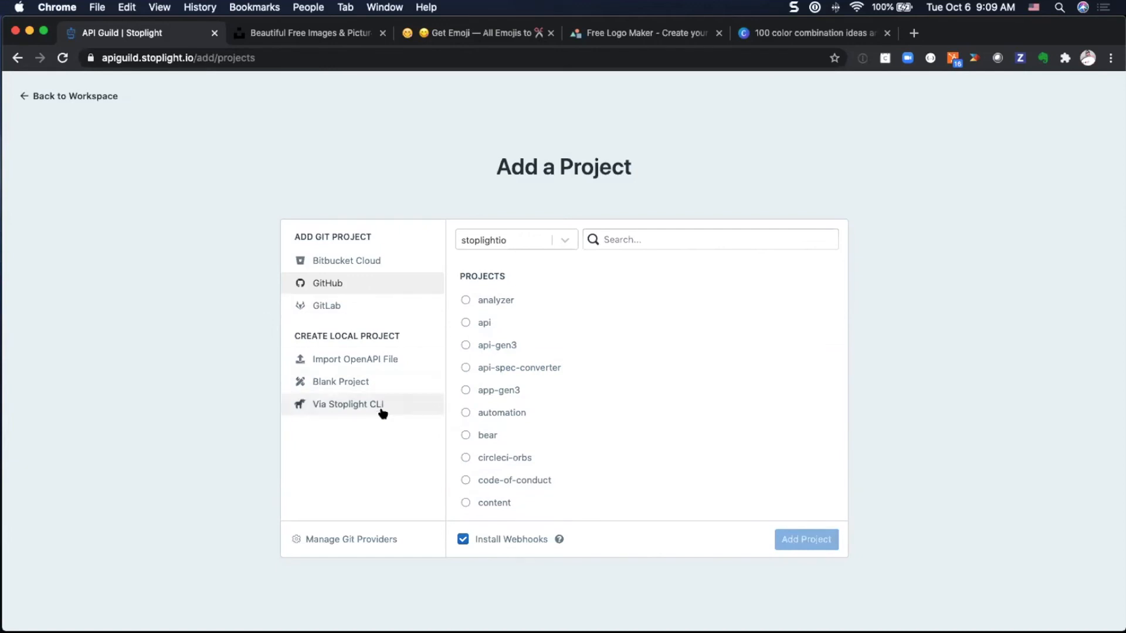
- View the option for creating a local project via the Stoplight CLI and return to the workspace home
click(328, 410)
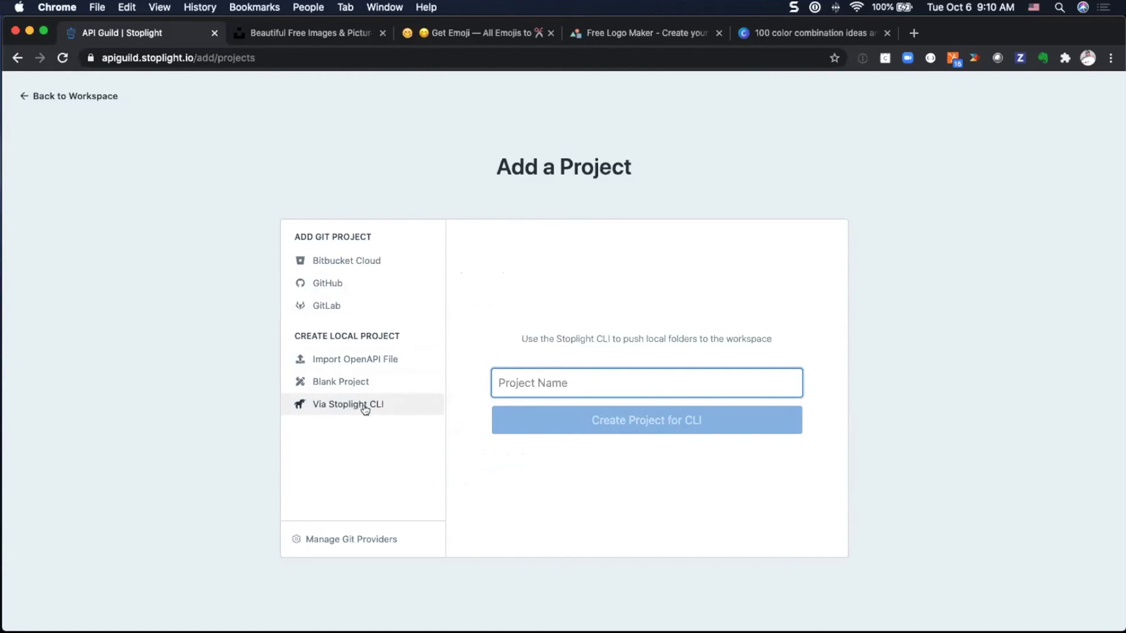
click(24, 101)
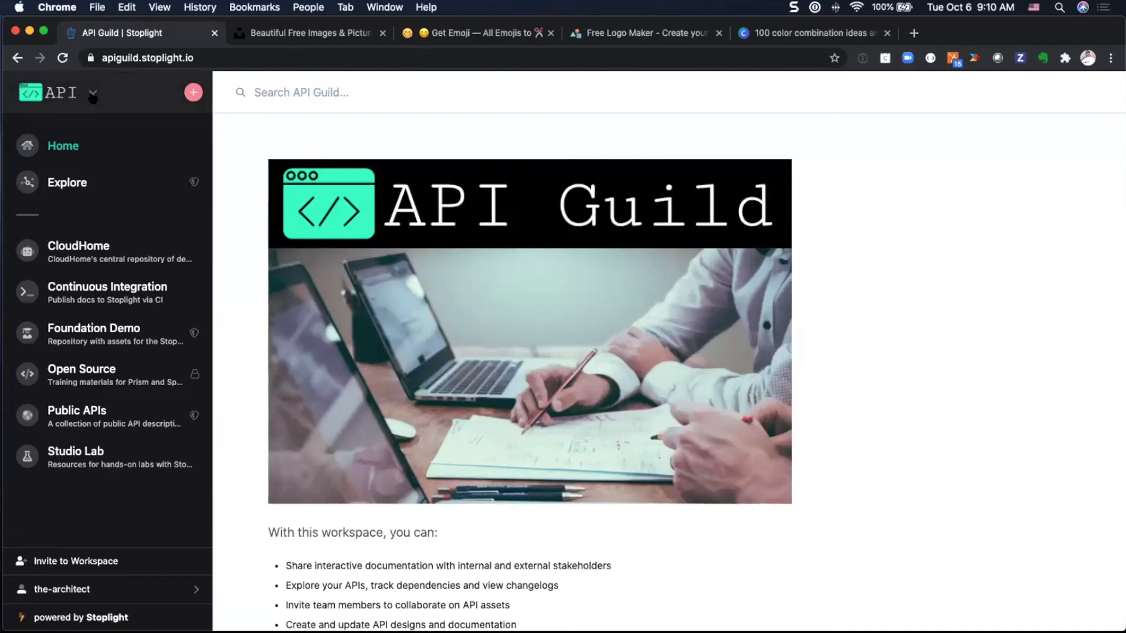
- Open the API Guild workspace integrations and review the installed and available ones
click(90, 102)
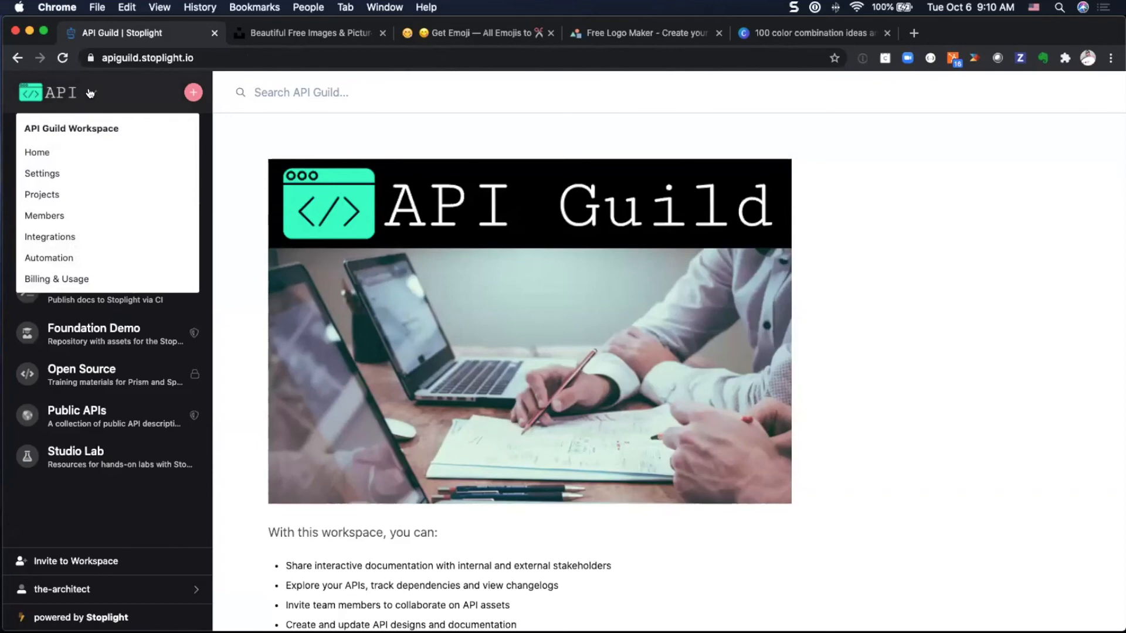
click(59, 240)
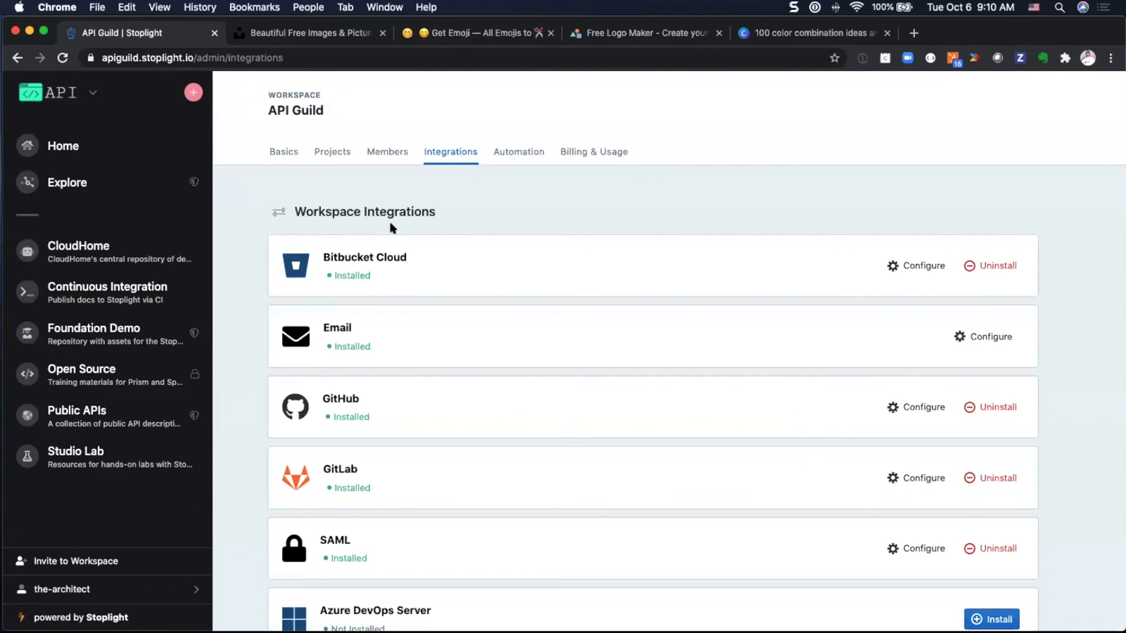
scroll(479, 261, down, 1)
scroll(479, 261, down, 3)
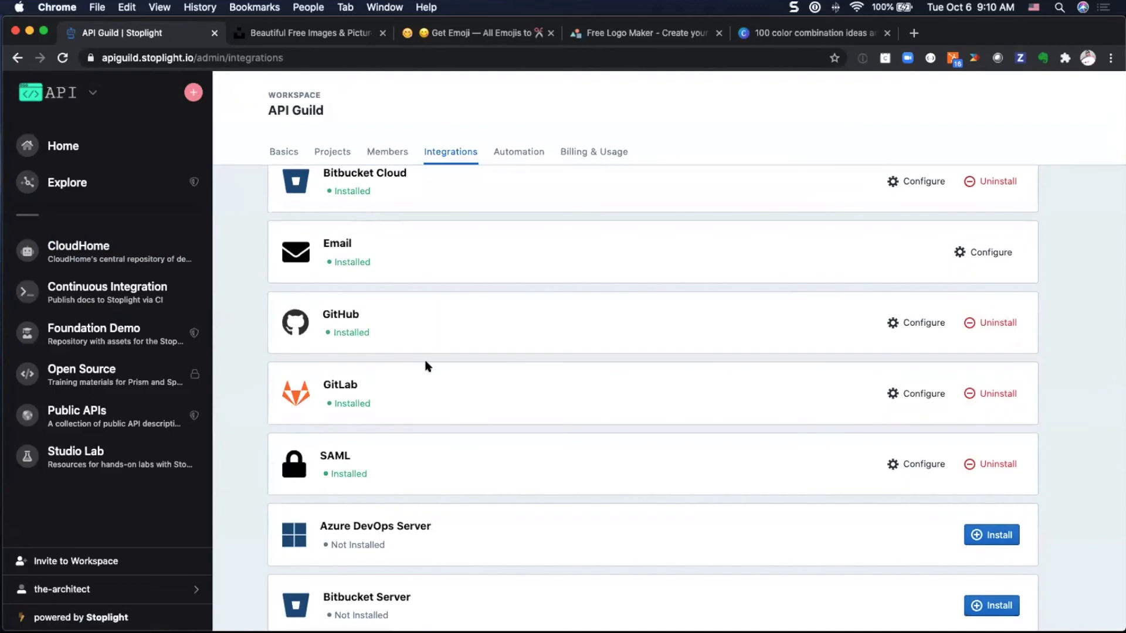
scroll(413, 369, down, 5)
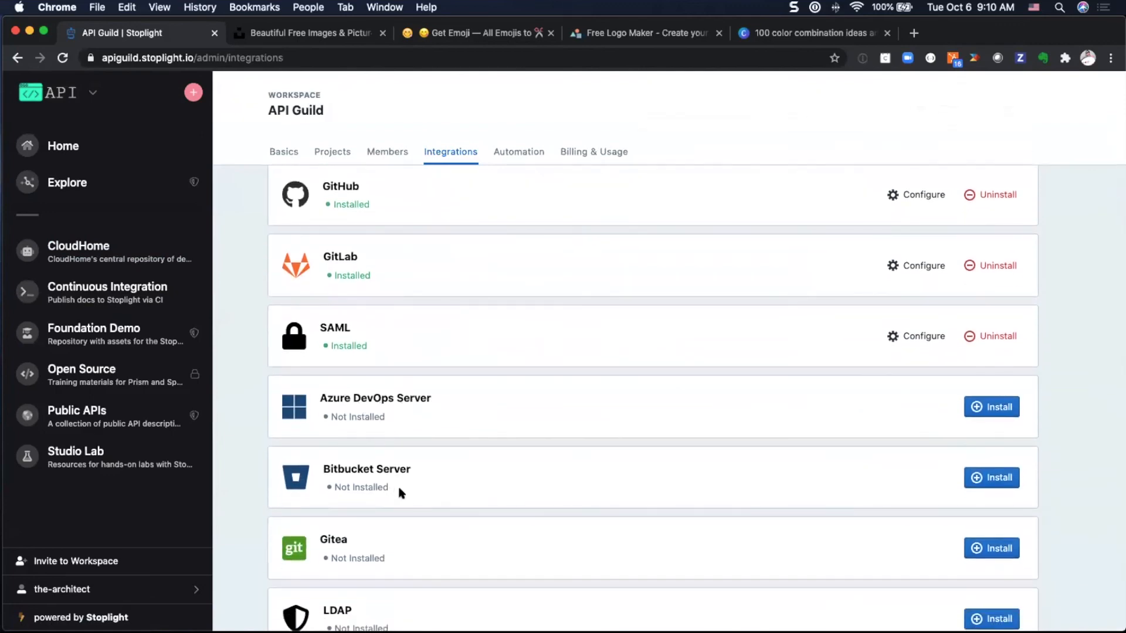
scroll(410, 475, down, 3)
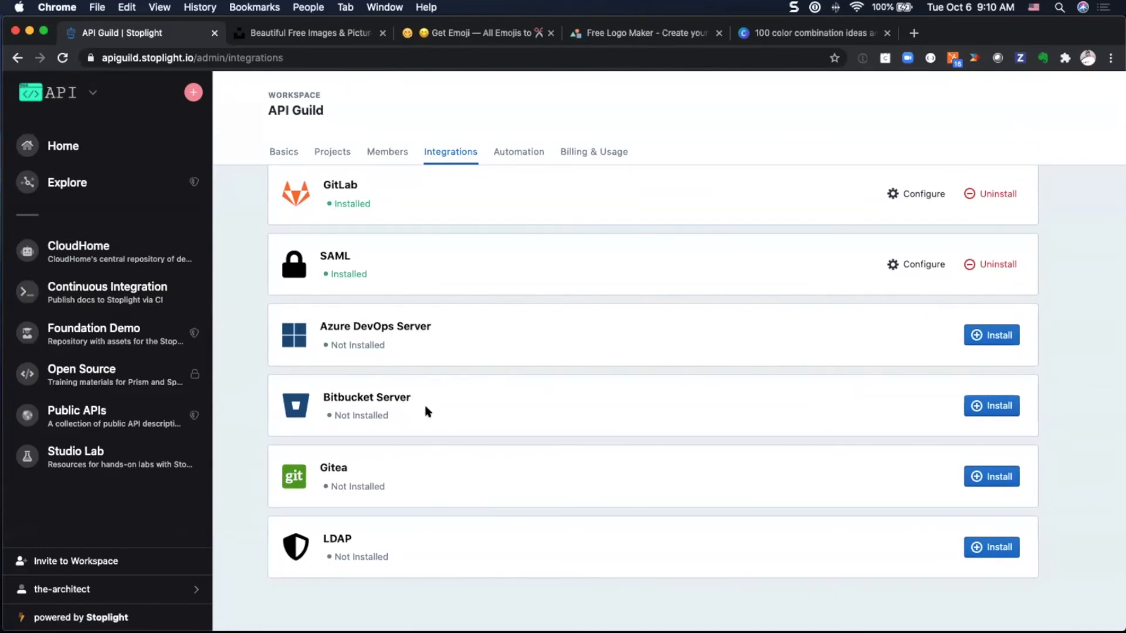
scroll(427, 411, up, 5)
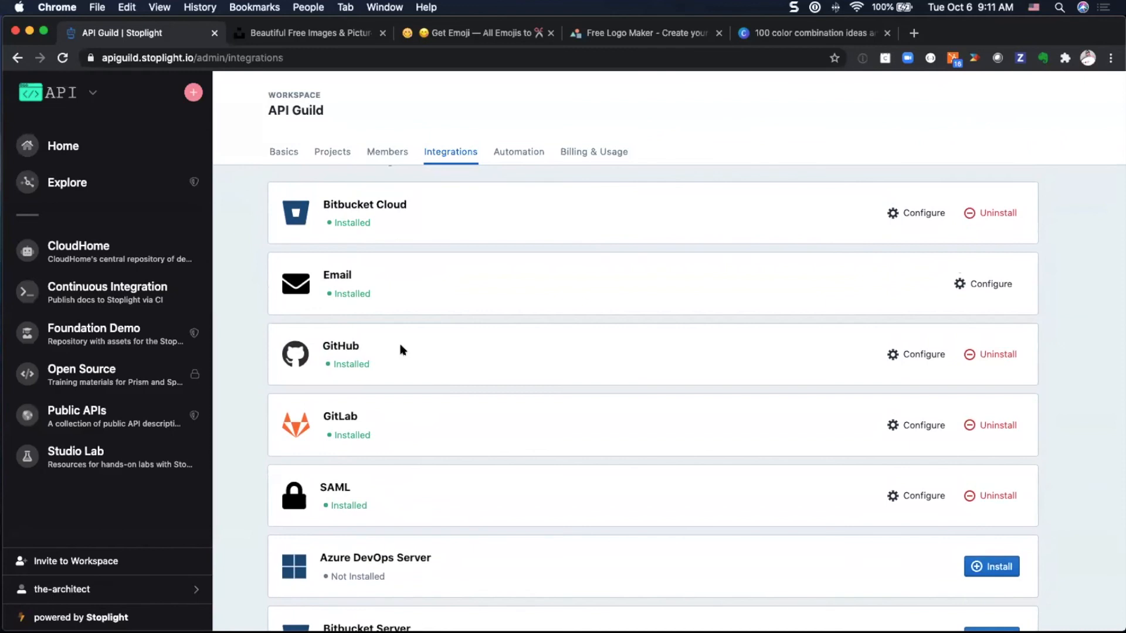
- Inspect the GitHub configuration and the Azure DevOps Server installation form, closing each without saving
click(910, 356)
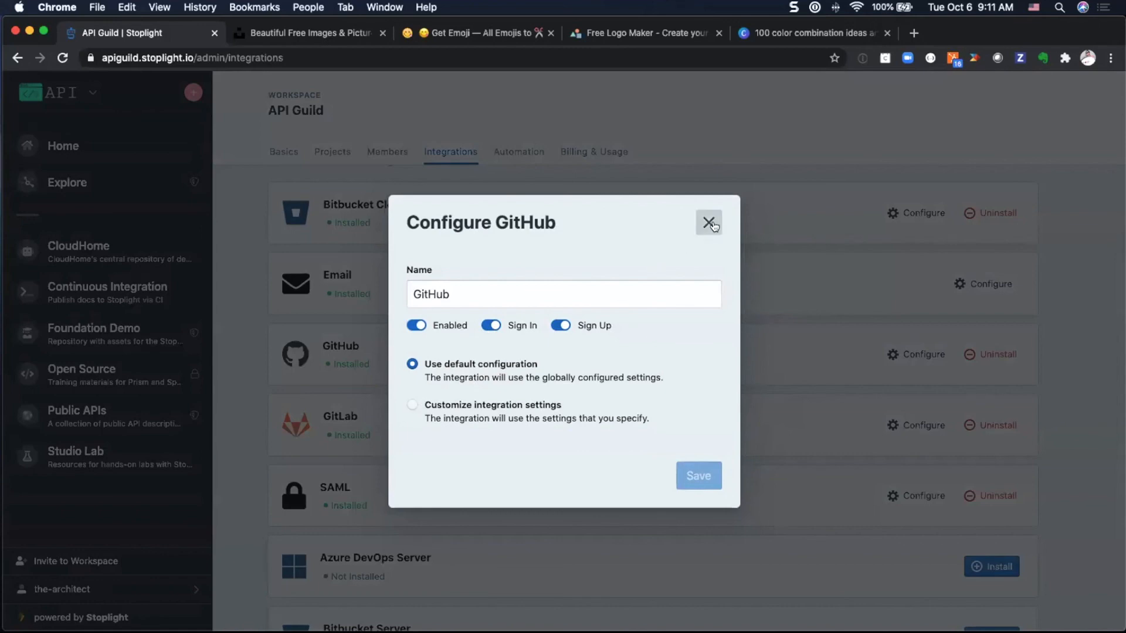
click(710, 224)
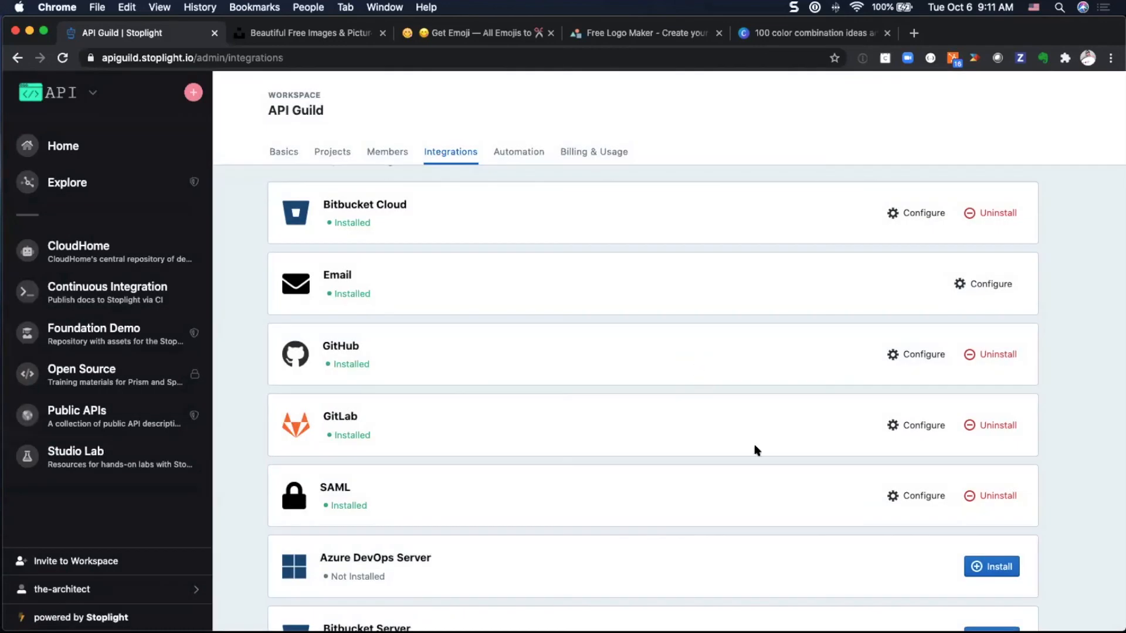
click(999, 566)
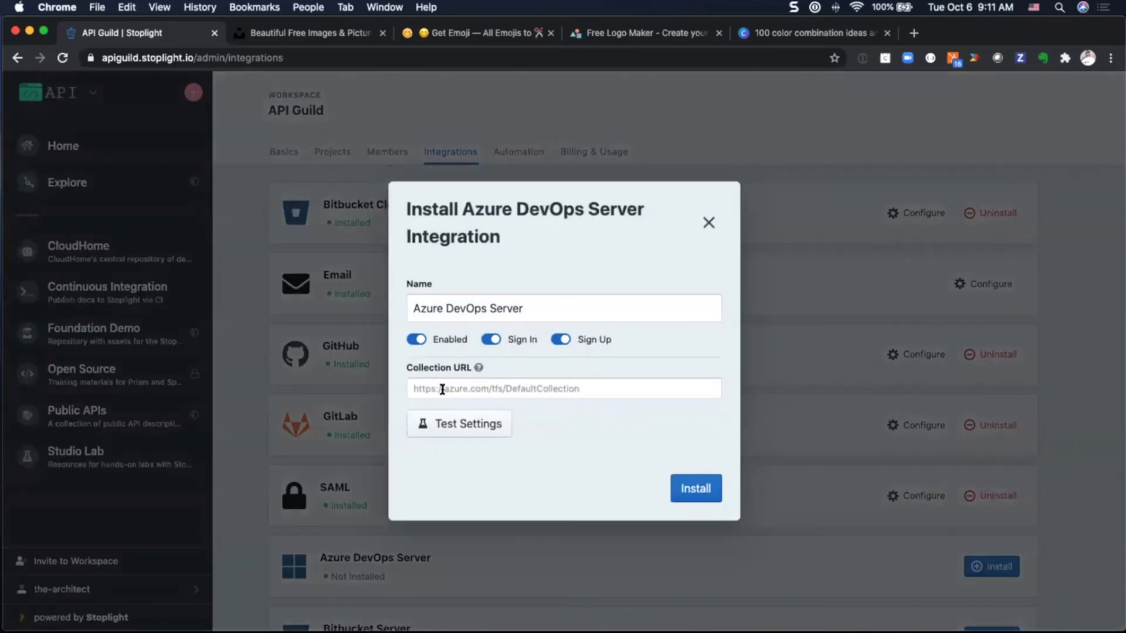
click(457, 390)
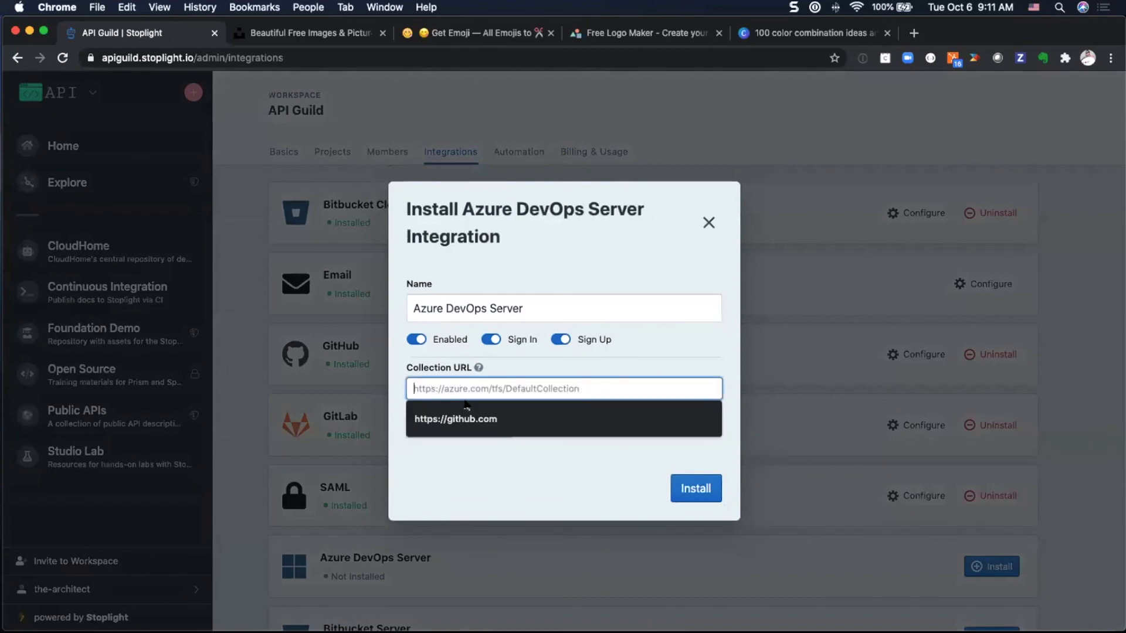
click(934, 430)
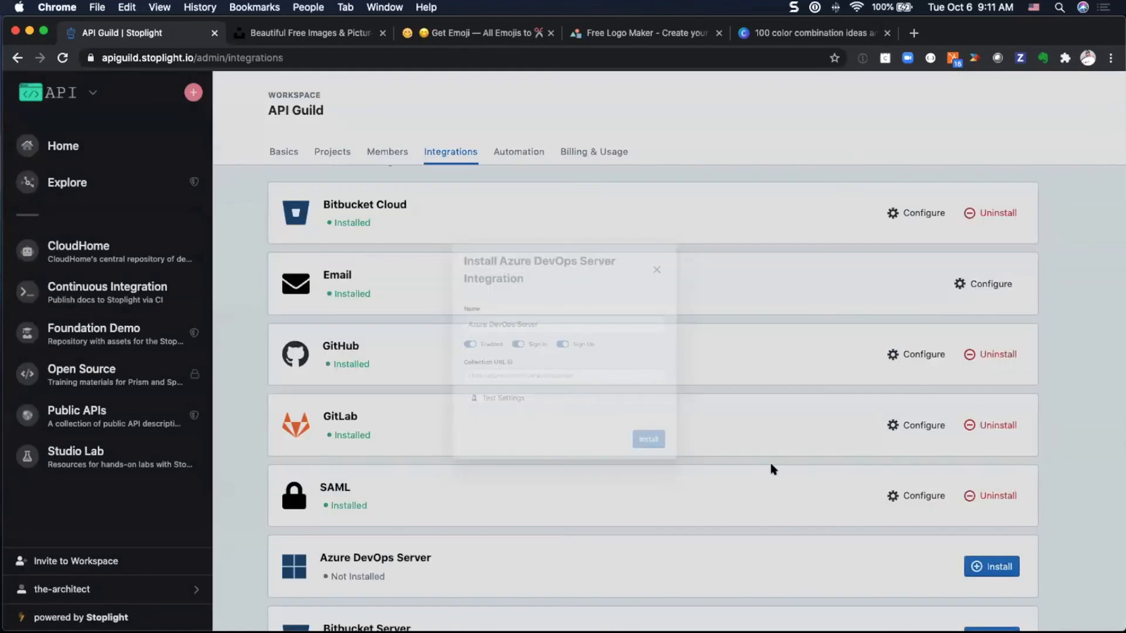
scroll(772, 467, down, 3)
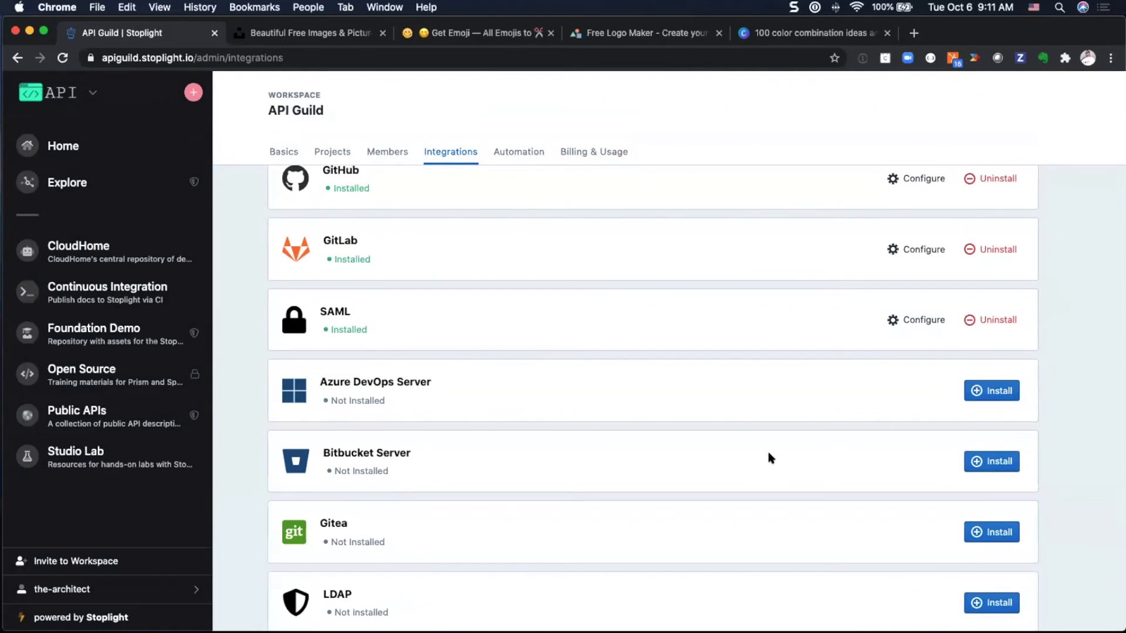
- Disable the Email integration for the API Guild workspace and save the configuration
scroll(913, 344, up, 5)
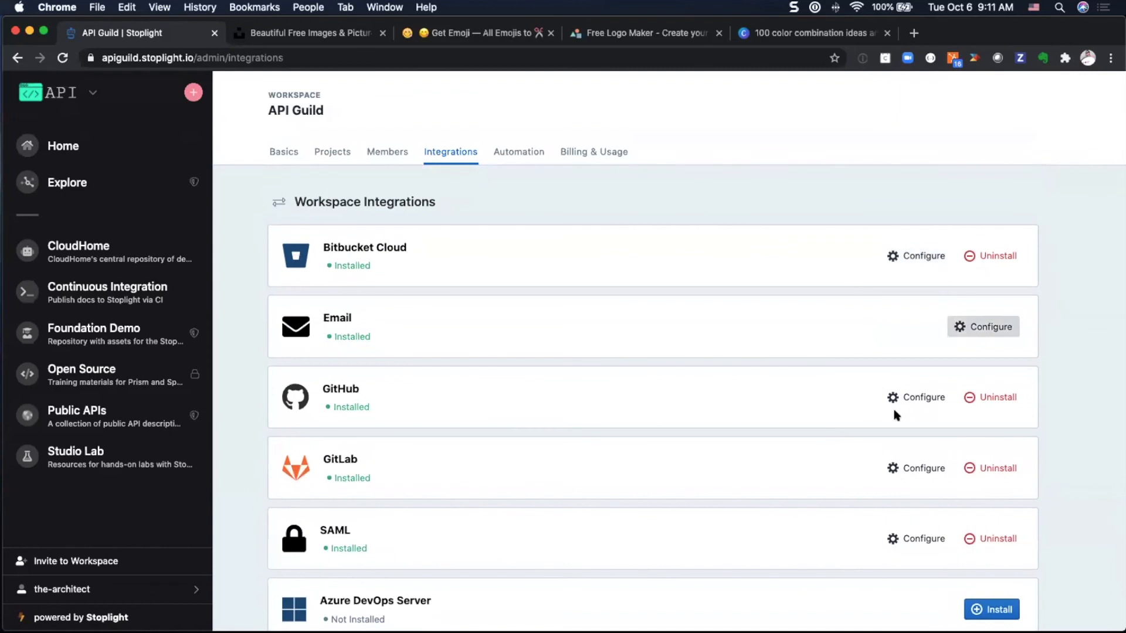
scroll(893, 410, down, 1)
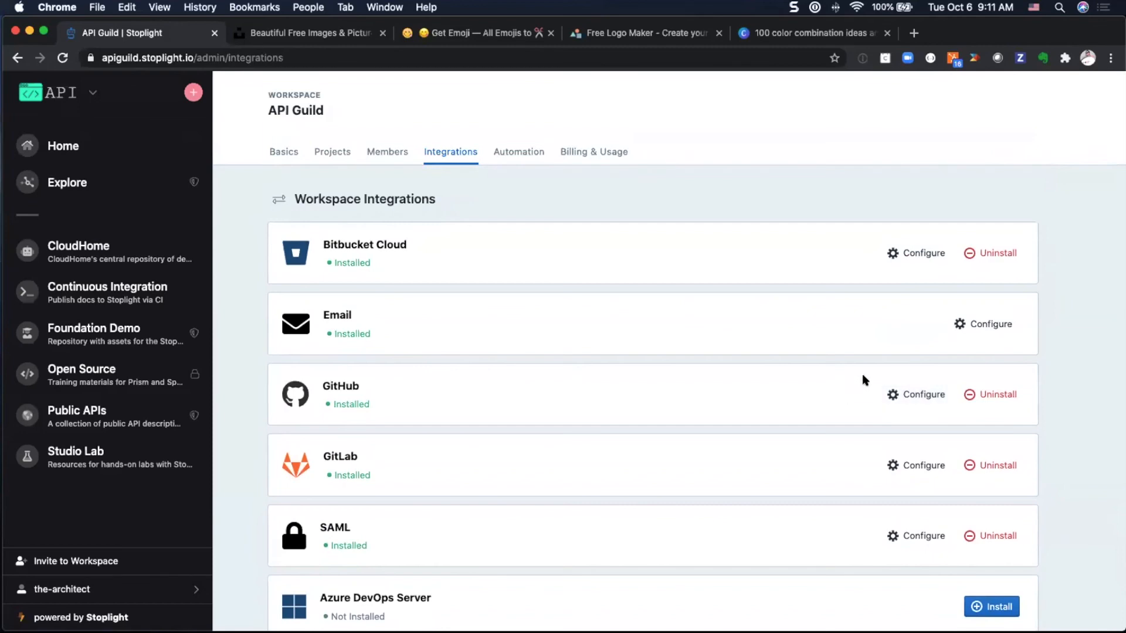
click(980, 326)
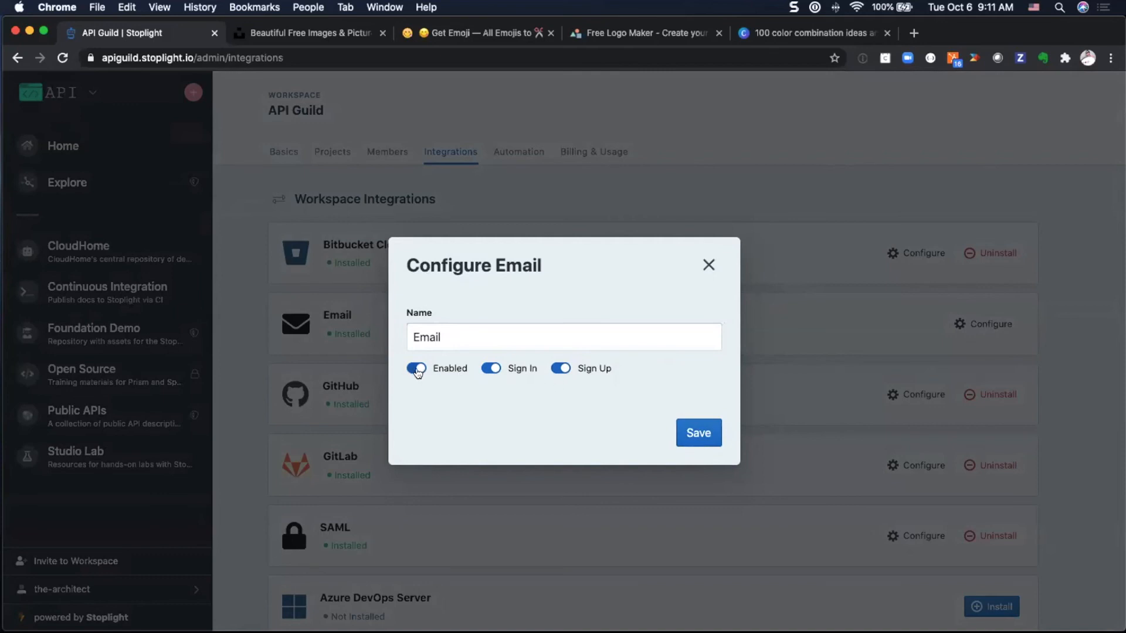
click(417, 368)
click(696, 426)
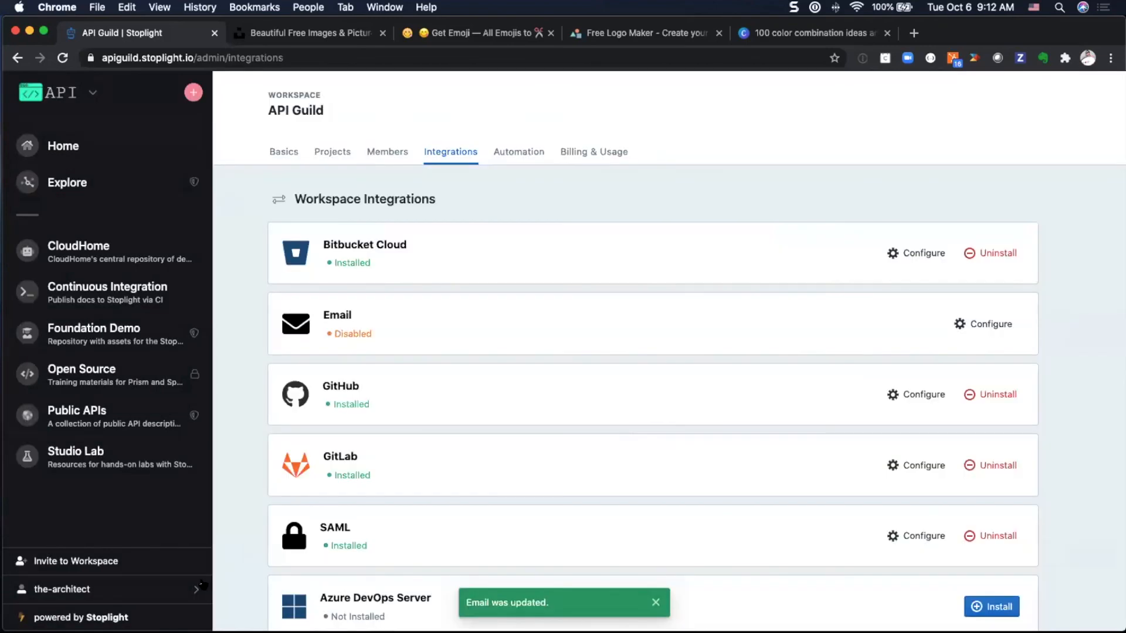
- Log out to check the workspace's sign-in options, and sign back in with GitHub
click(209, 587)
click(242, 590)
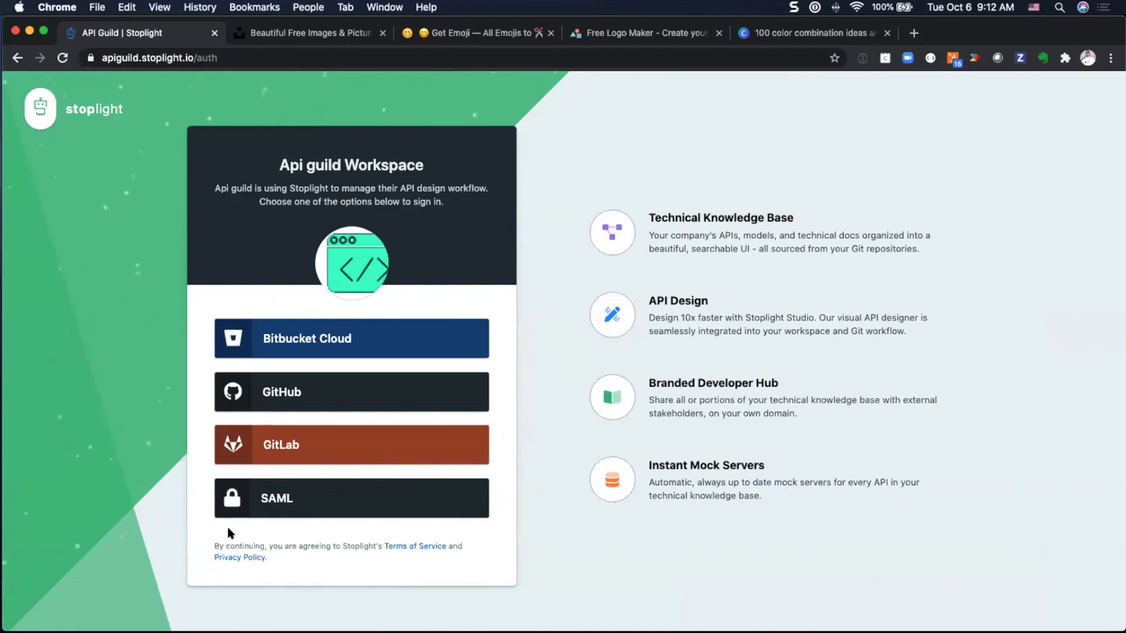
click(322, 396)
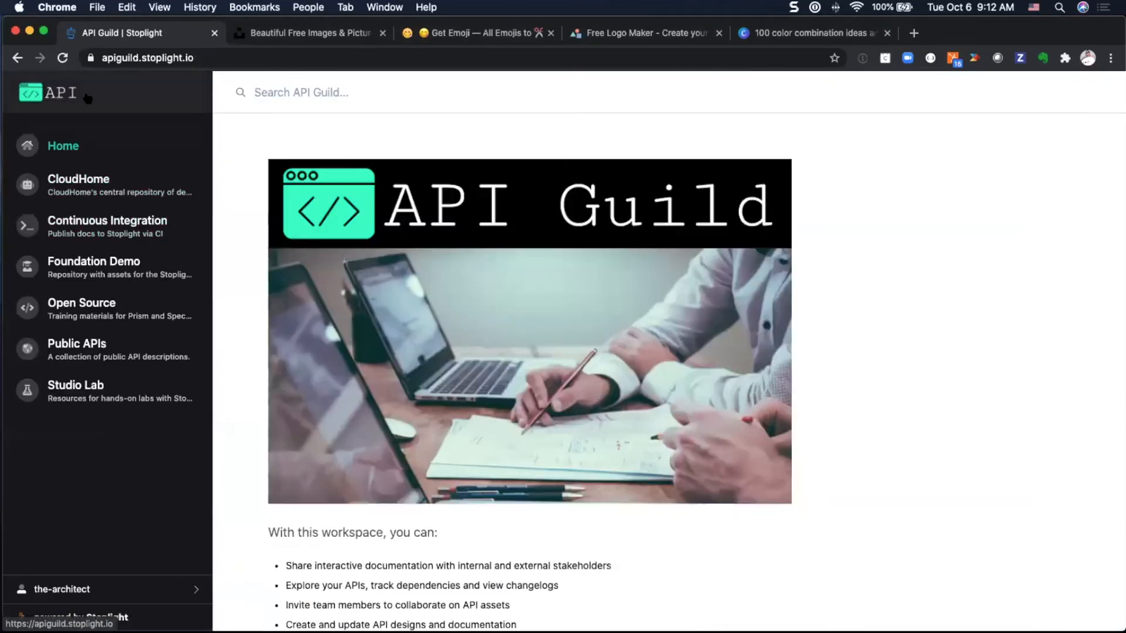
- Return to the workspace integrations and inspect the GitLab configuration, closing it without saving
click(88, 95)
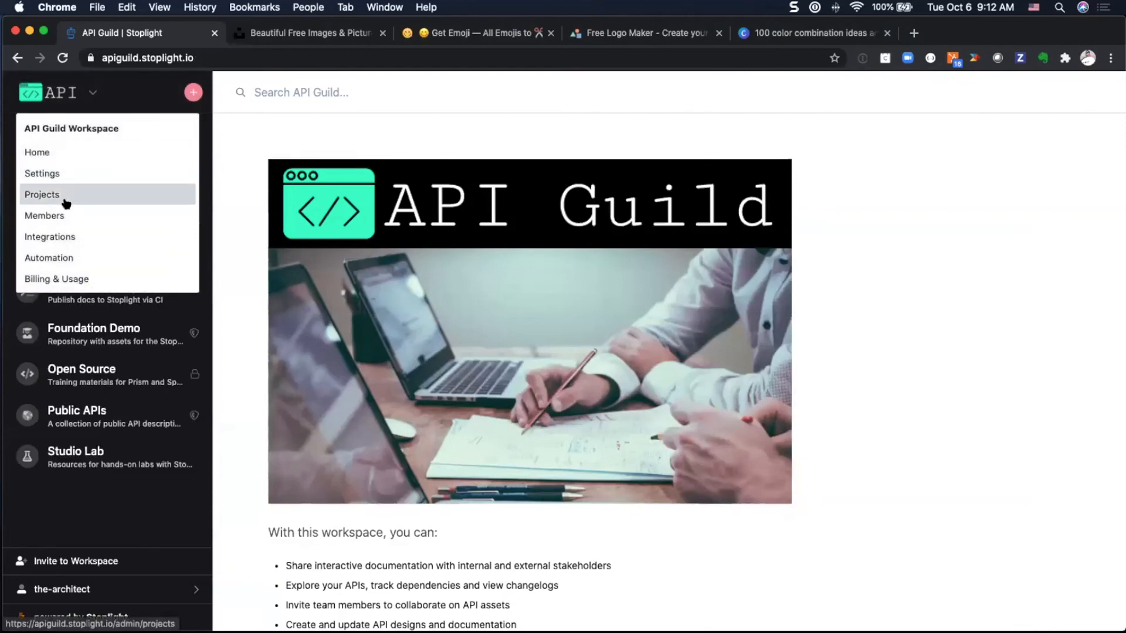
click(68, 238)
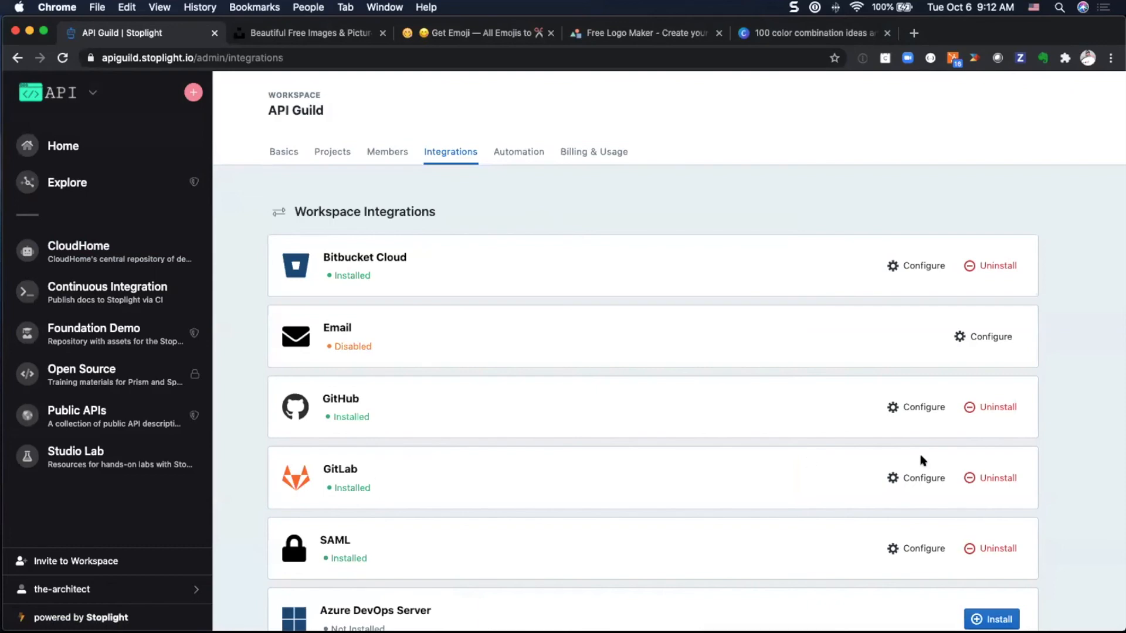
click(920, 478)
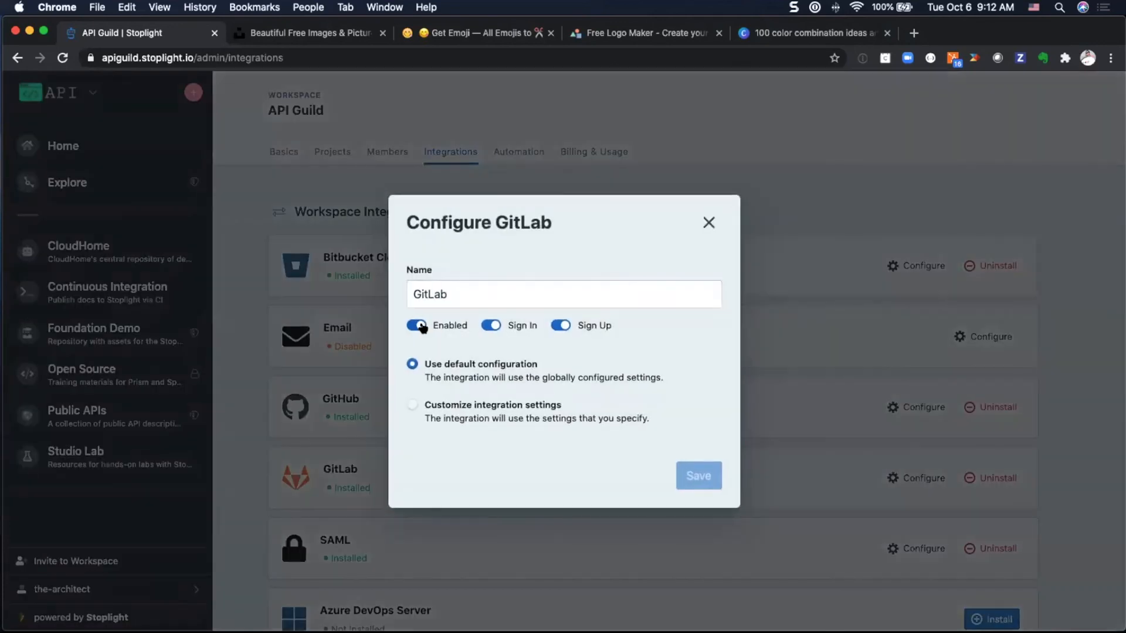
click(708, 222)
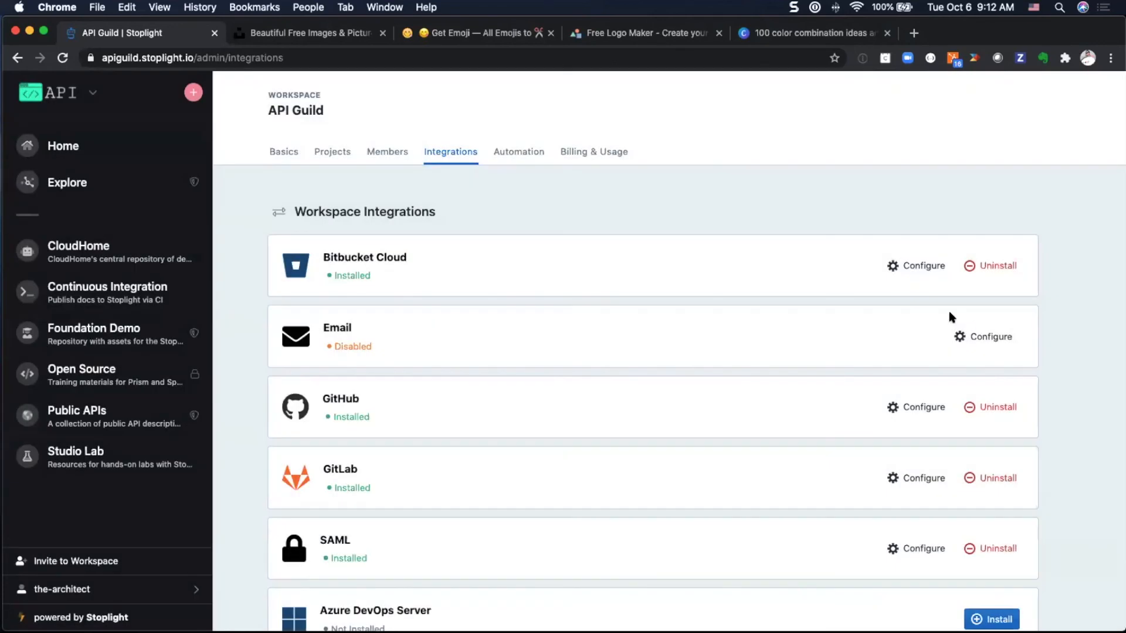
- Re-enable the Email integration, save it, and look over the integrations list
click(977, 337)
click(417, 368)
click(694, 434)
scroll(615, 332, down, 5)
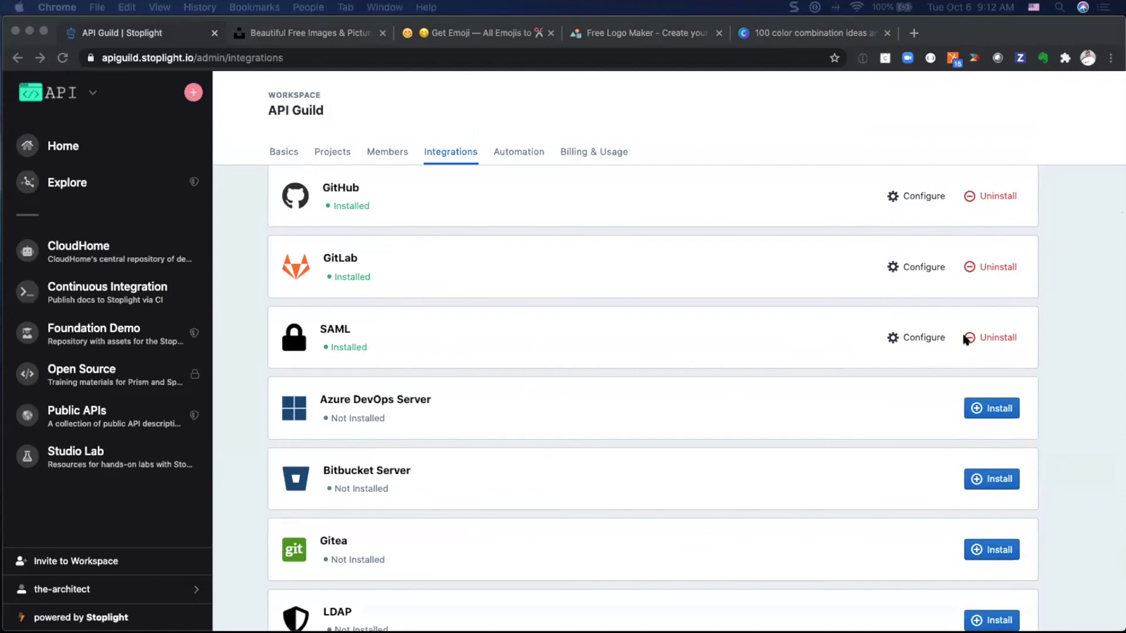
scroll(533, 385, up, 1)
scroll(533, 385, up, 3)
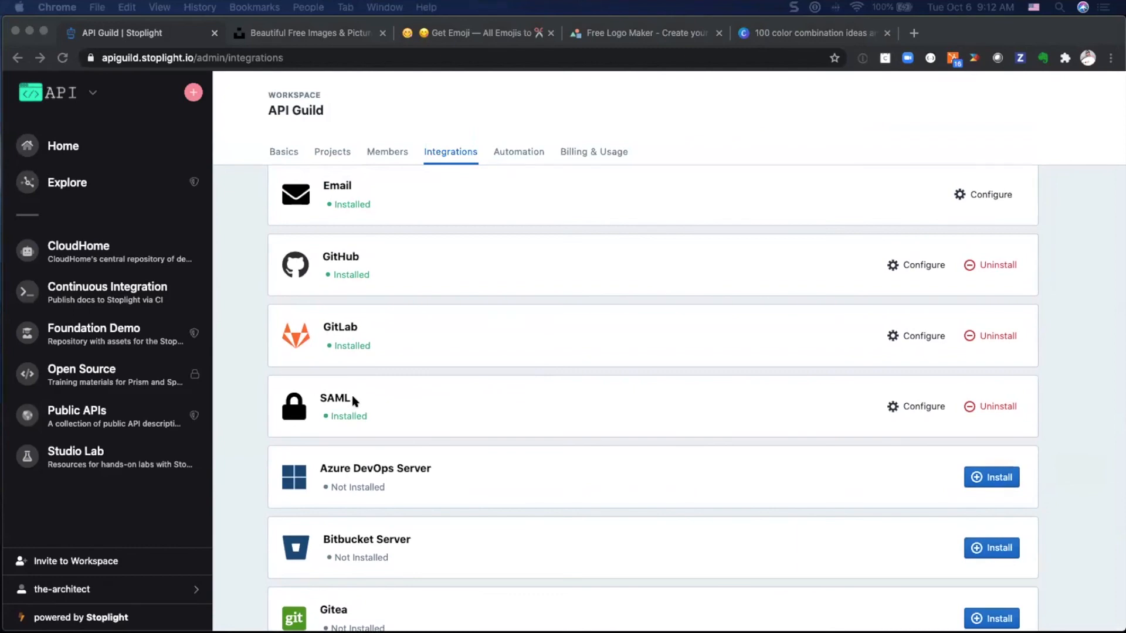
- Open the Stoplight product docs from the account options and browse the workspace topics, expanding Configure Git
click(179, 593)
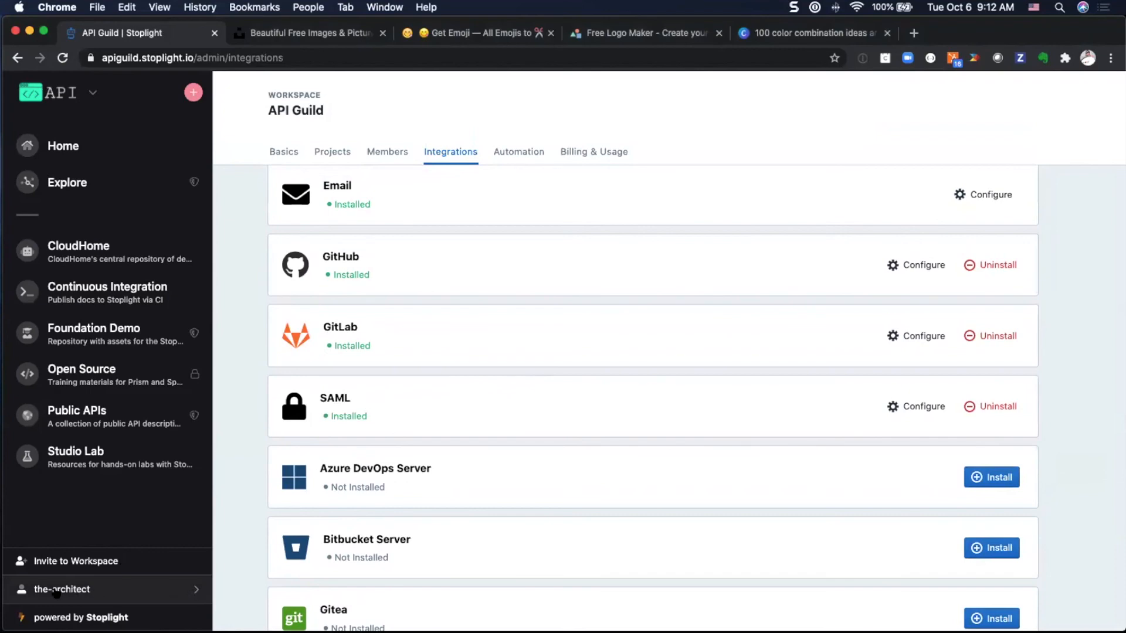
click(195, 590)
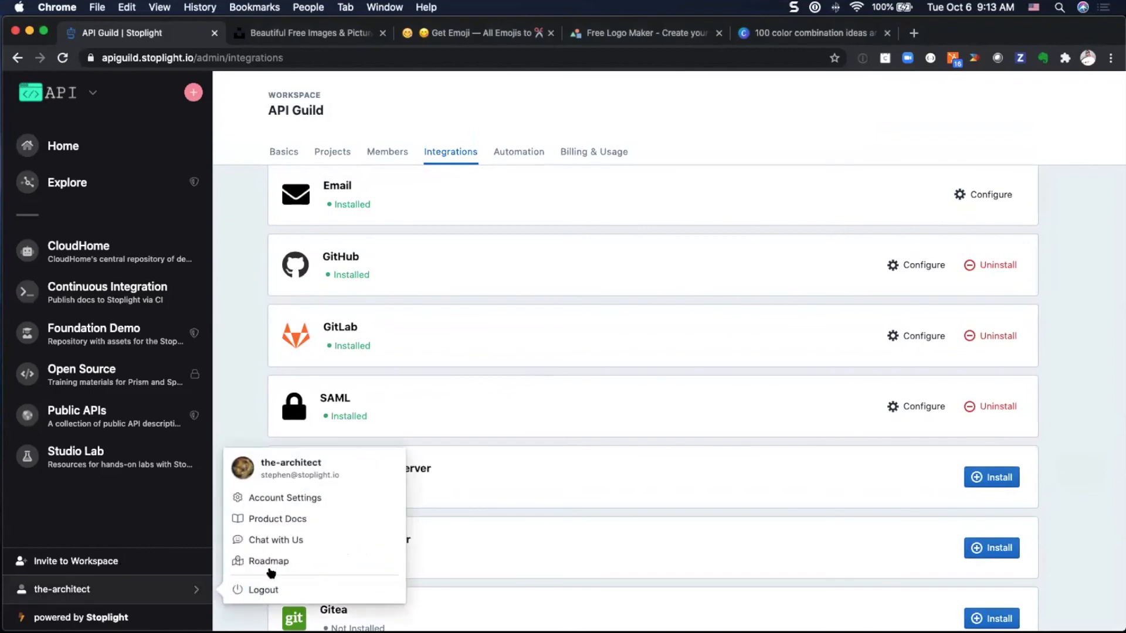
click(302, 519)
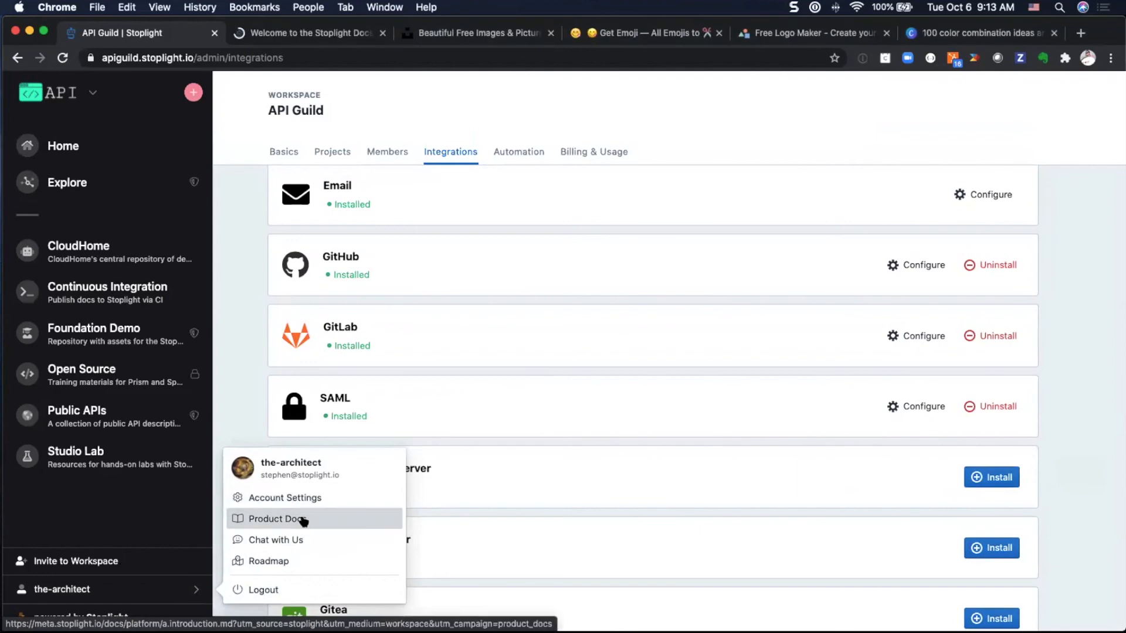
click(310, 37)
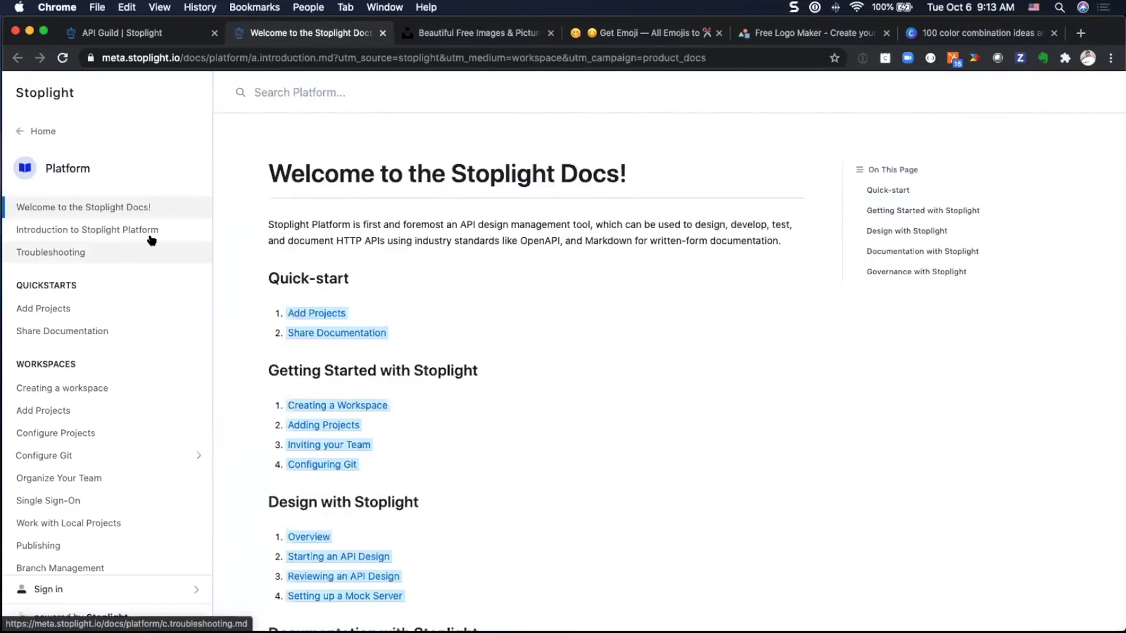
scroll(144, 276, down, 5)
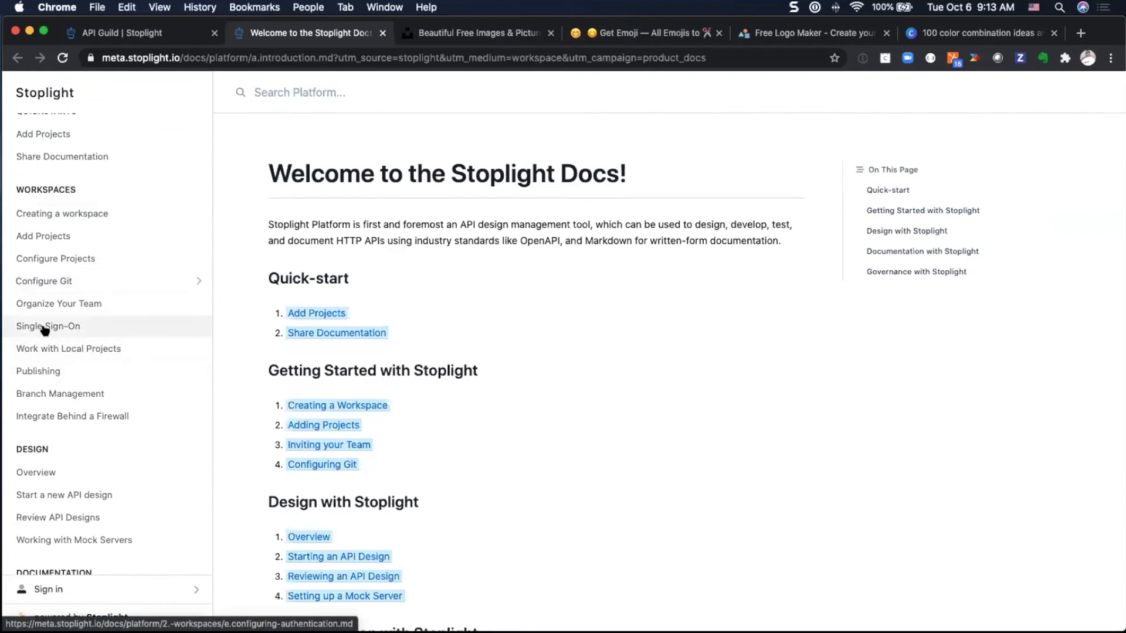
click(68, 281)
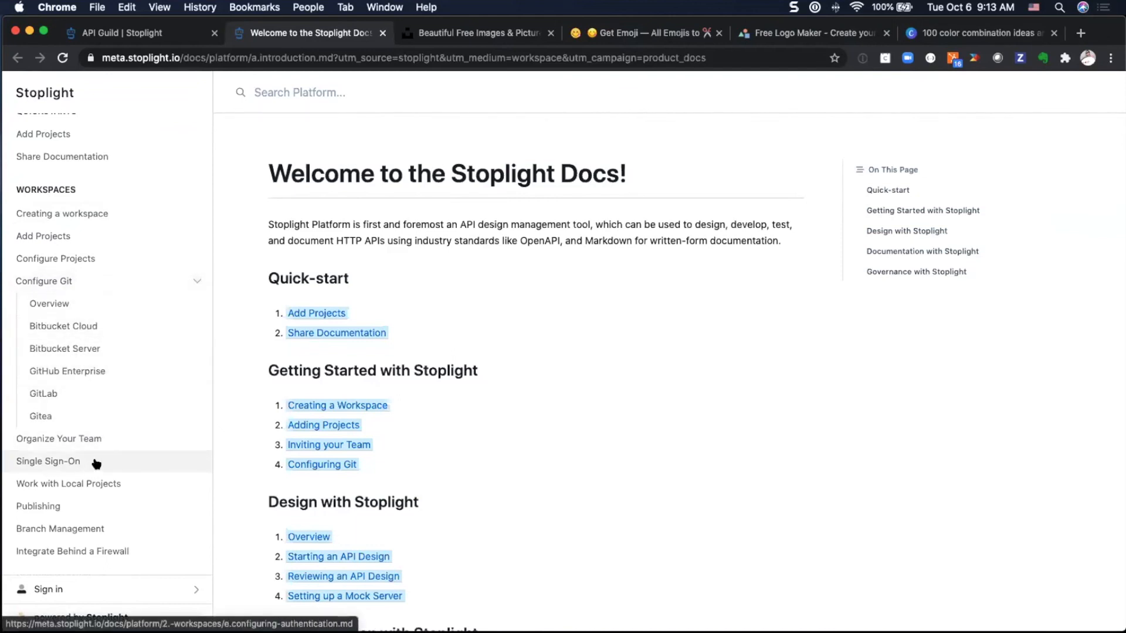
scroll(97, 464, down, 4)
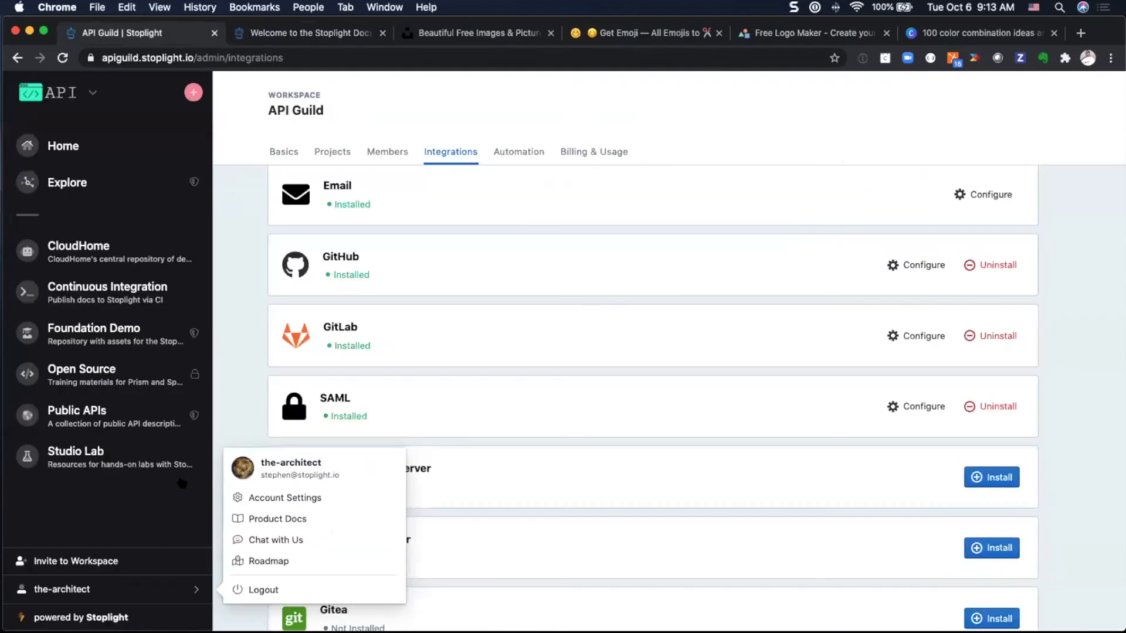
- Return to the API Guild workspace, view the support chat's contact and feature request options, and close it
click(176, 33)
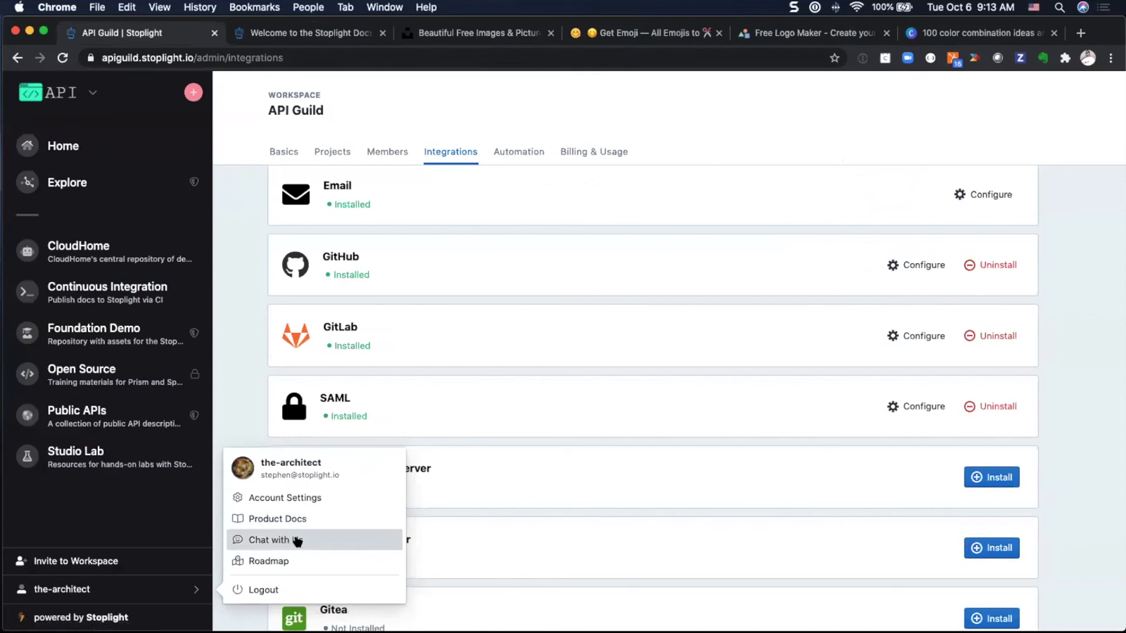
click(315, 539)
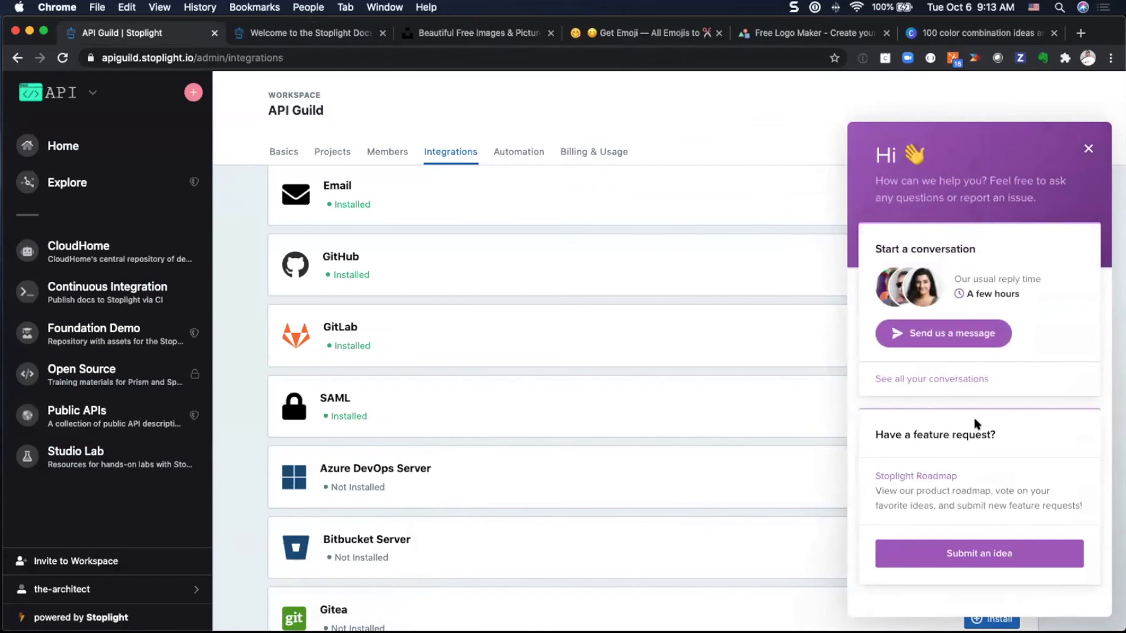
scroll(975, 423, down, 2)
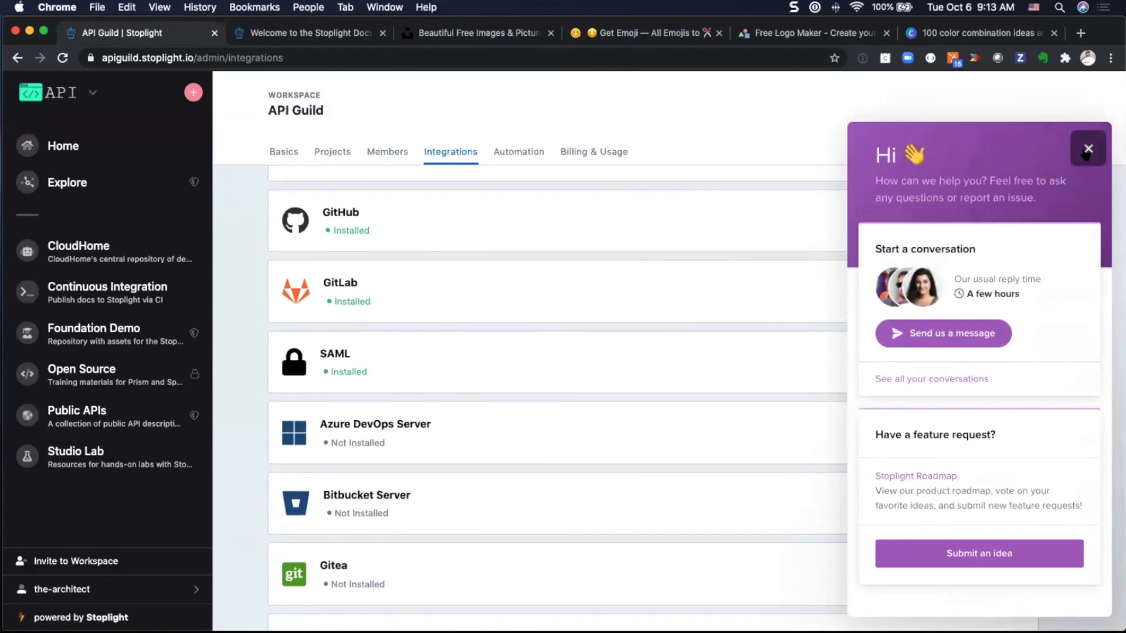
click(1087, 150)
- Open the Stoplight roadmap, browse the ideas under consideration, and view the new idea form without submitting anything
click(169, 586)
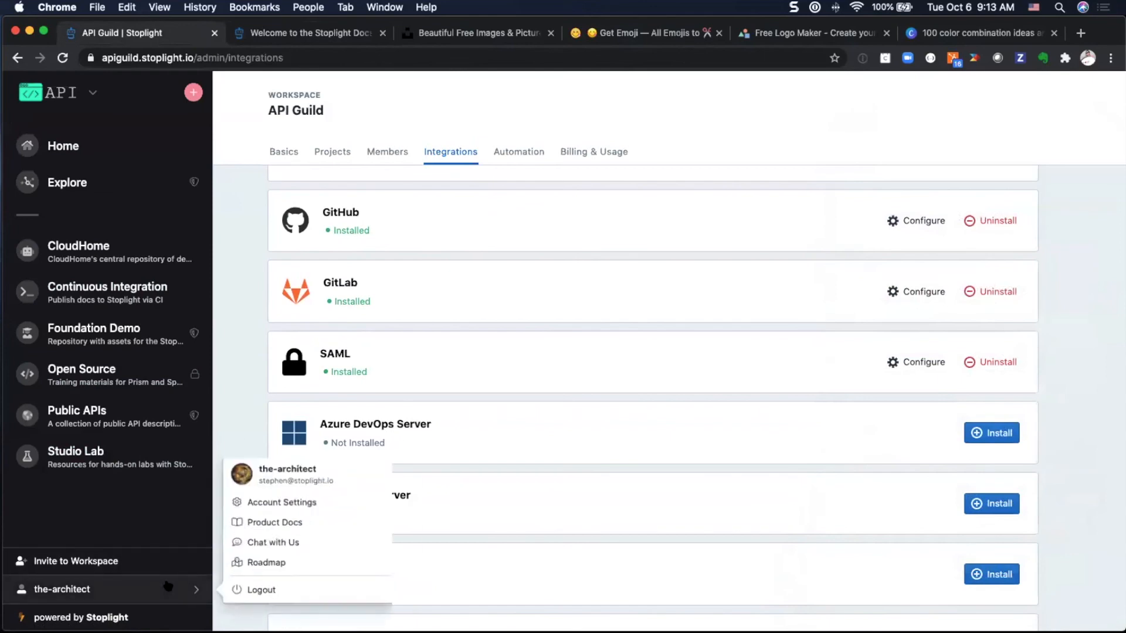
click(280, 561)
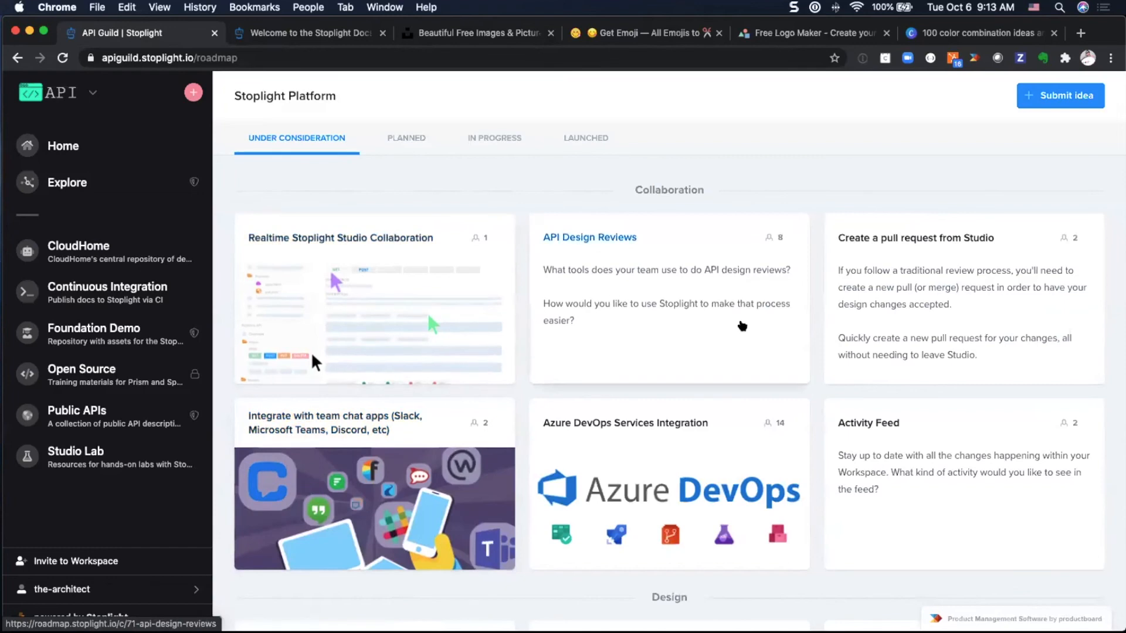
scroll(753, 327, down, 3)
scroll(753, 326, down, 3)
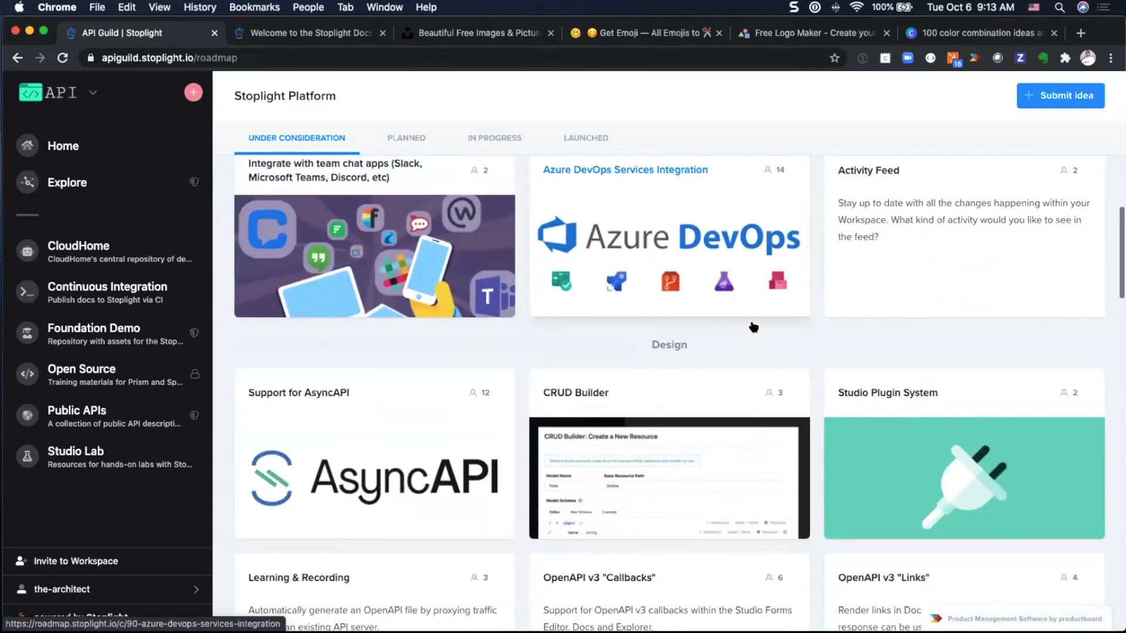
scroll(753, 327, up, 5)
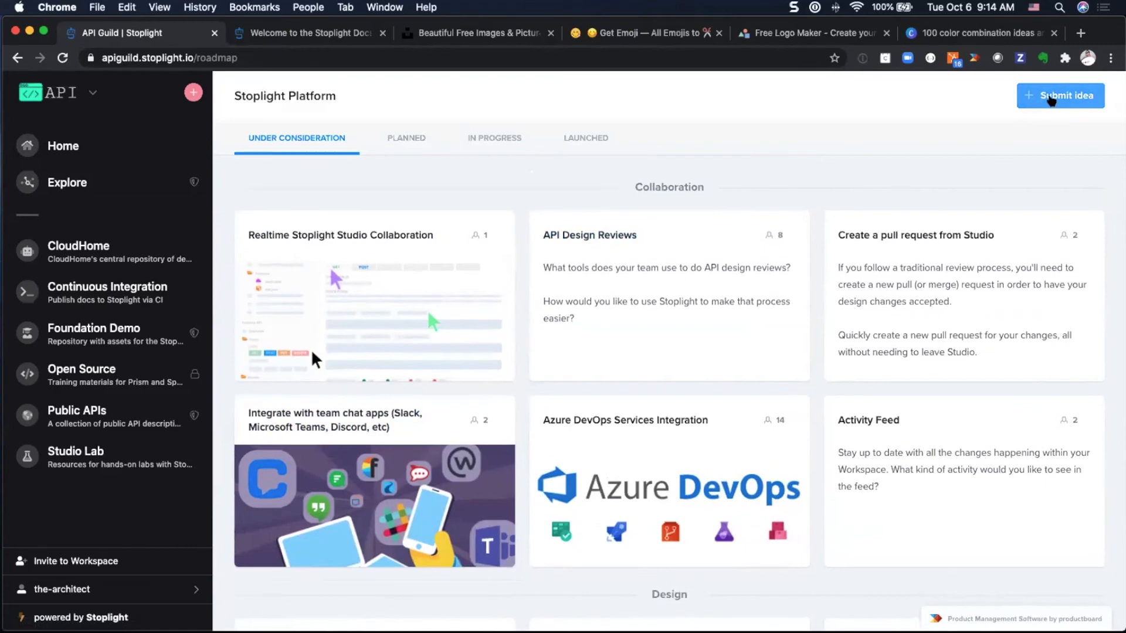
click(1050, 100)
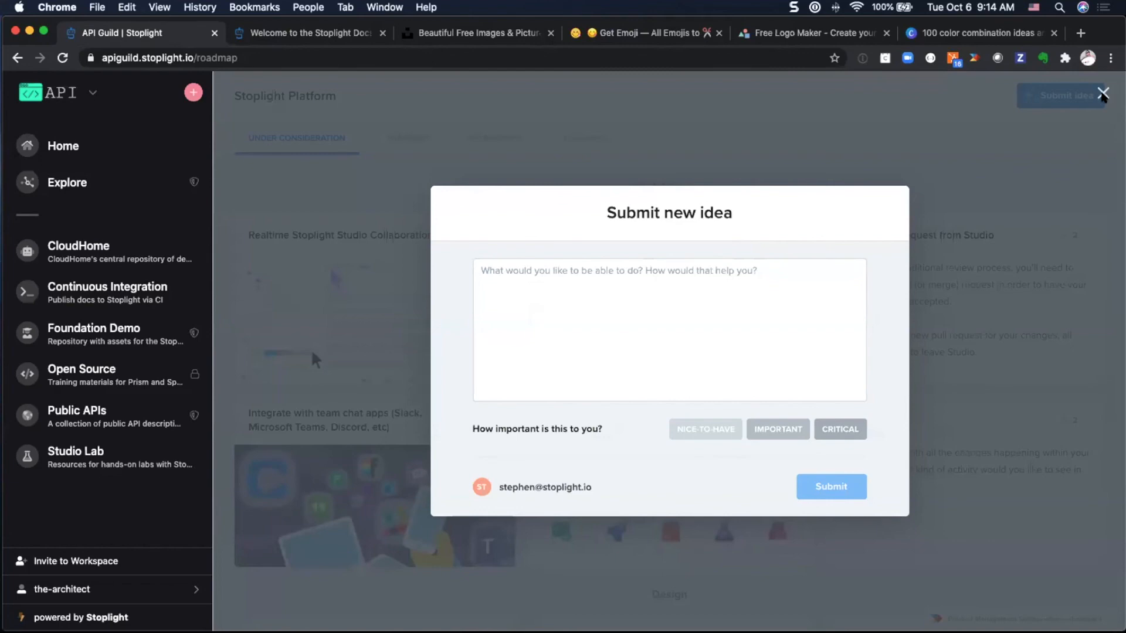
click(1103, 93)
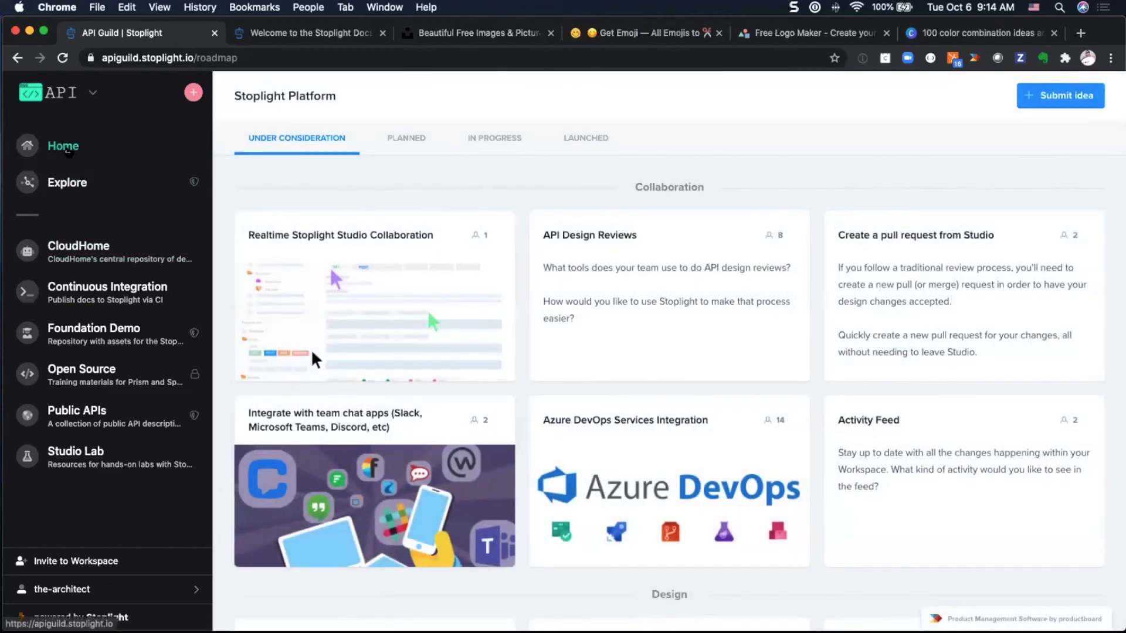
- Return to the API Guild home page and look over its banner and introductory content
click(65, 148)
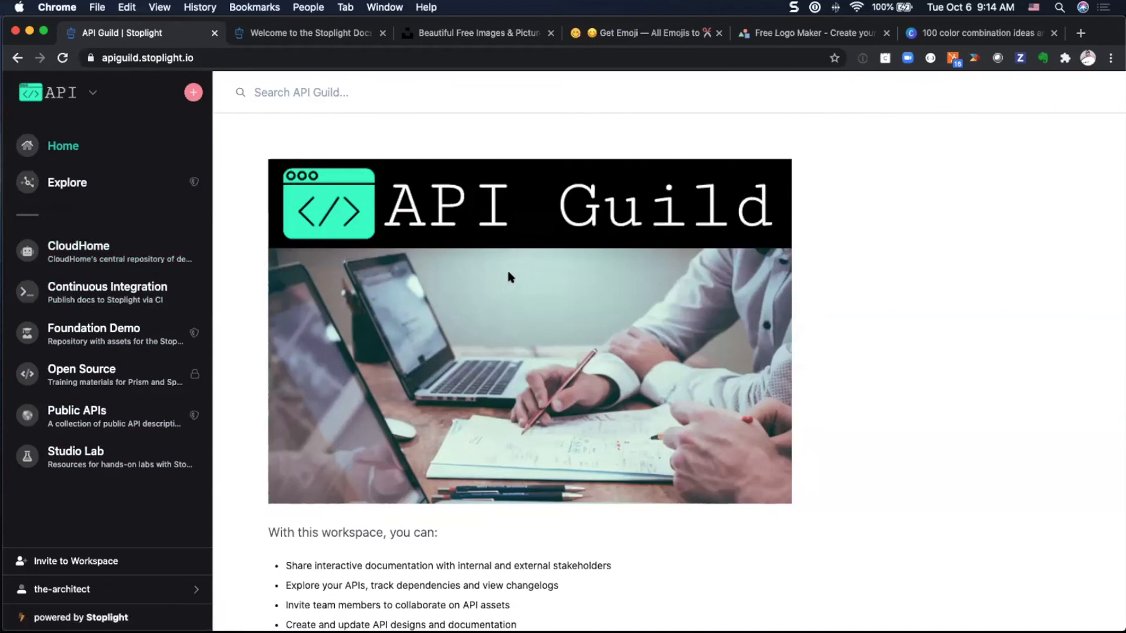
scroll(510, 286, down, 4)
scroll(510, 286, up, 3)
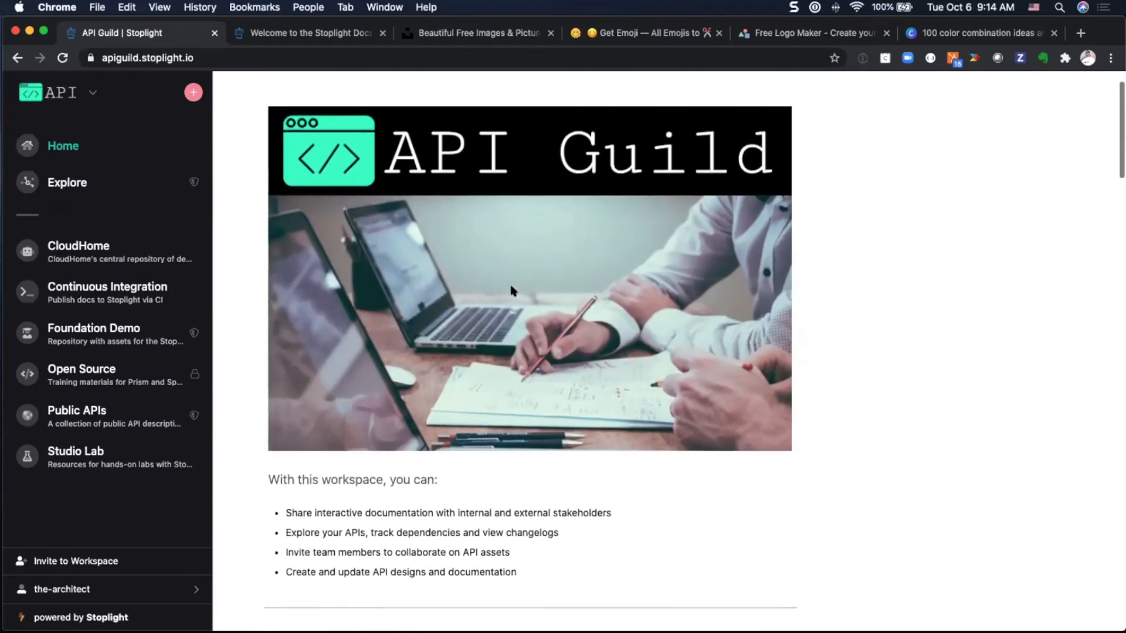
scroll(511, 287, down, 4)
scroll(511, 286, up, 3)
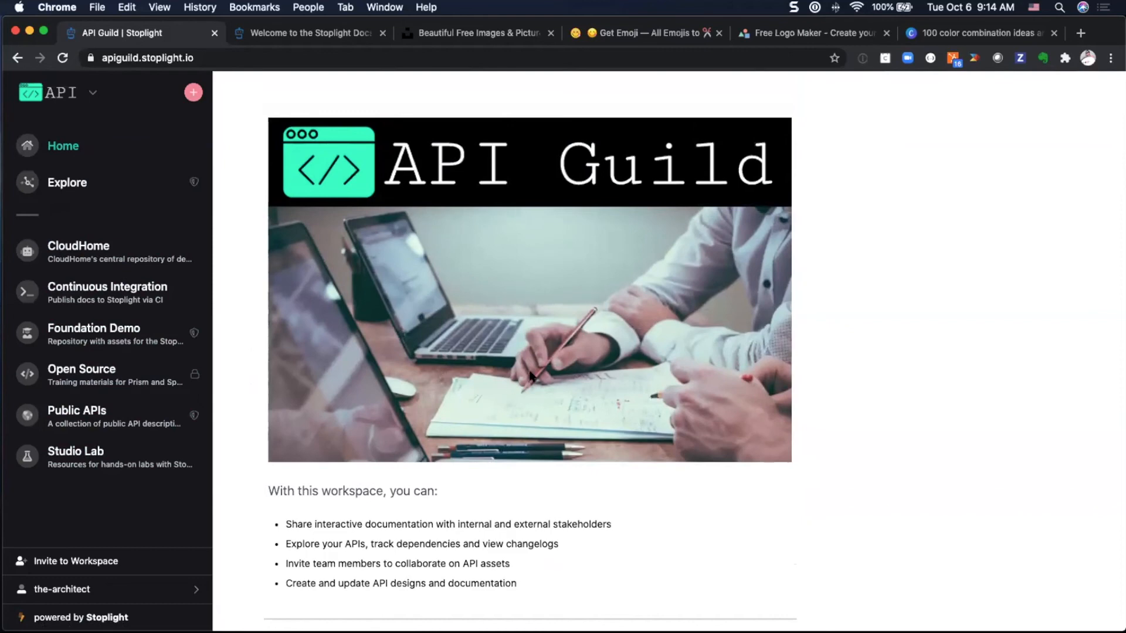
scroll(530, 375, down, 2)
scroll(529, 376, up, 2)
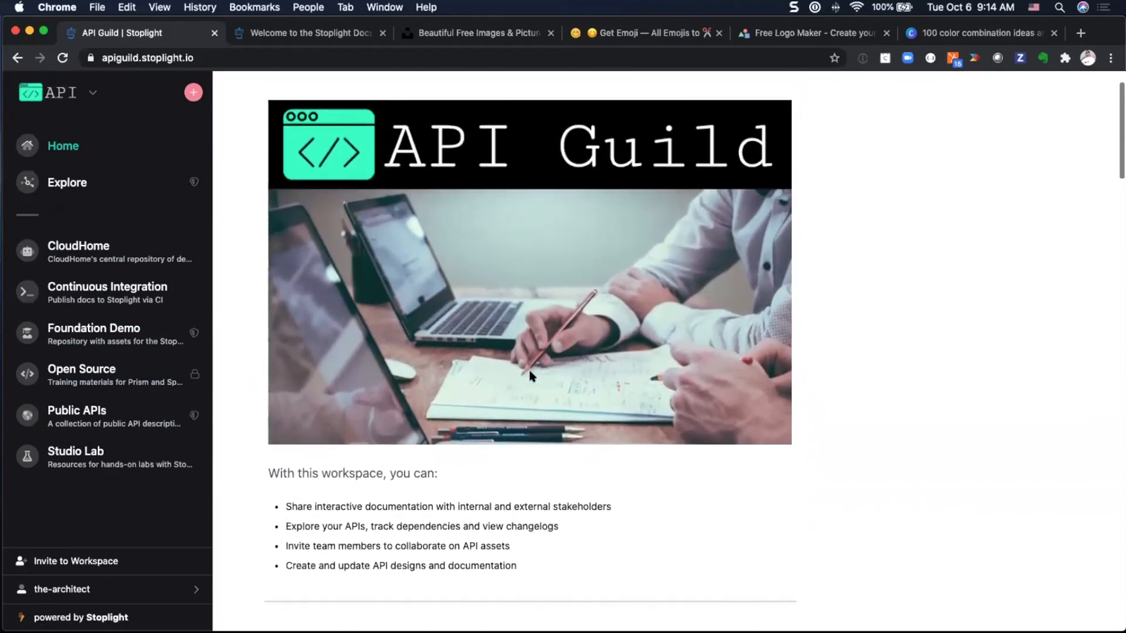
scroll(529, 375, up, 1)
scroll(530, 376, down, 1)
scroll(529, 376, up, 2)
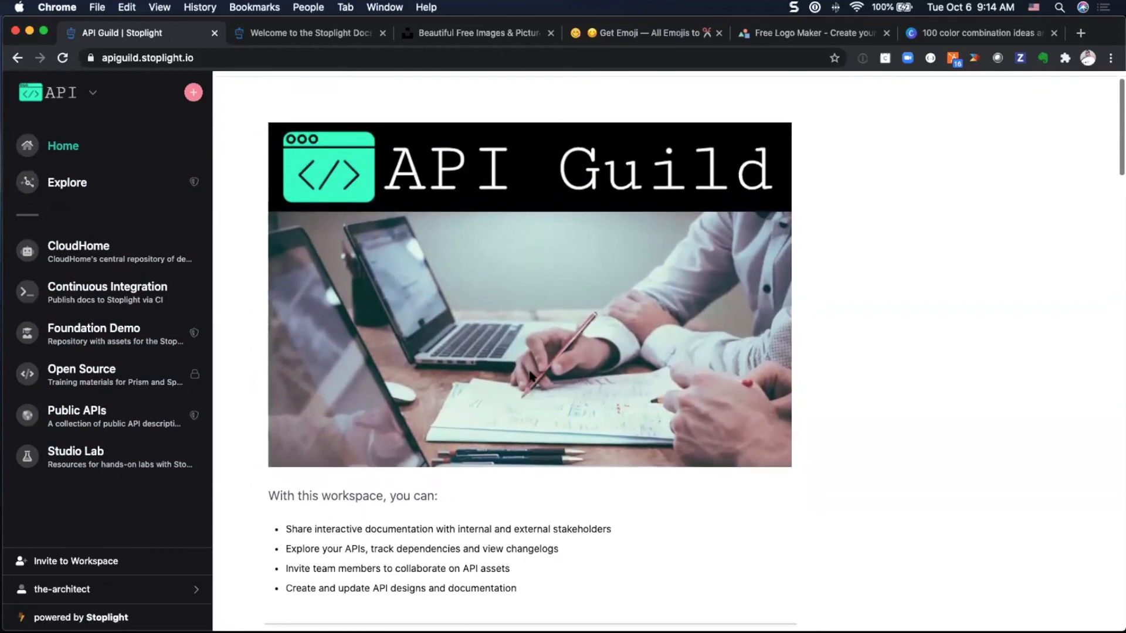
scroll(529, 375, up, 1)
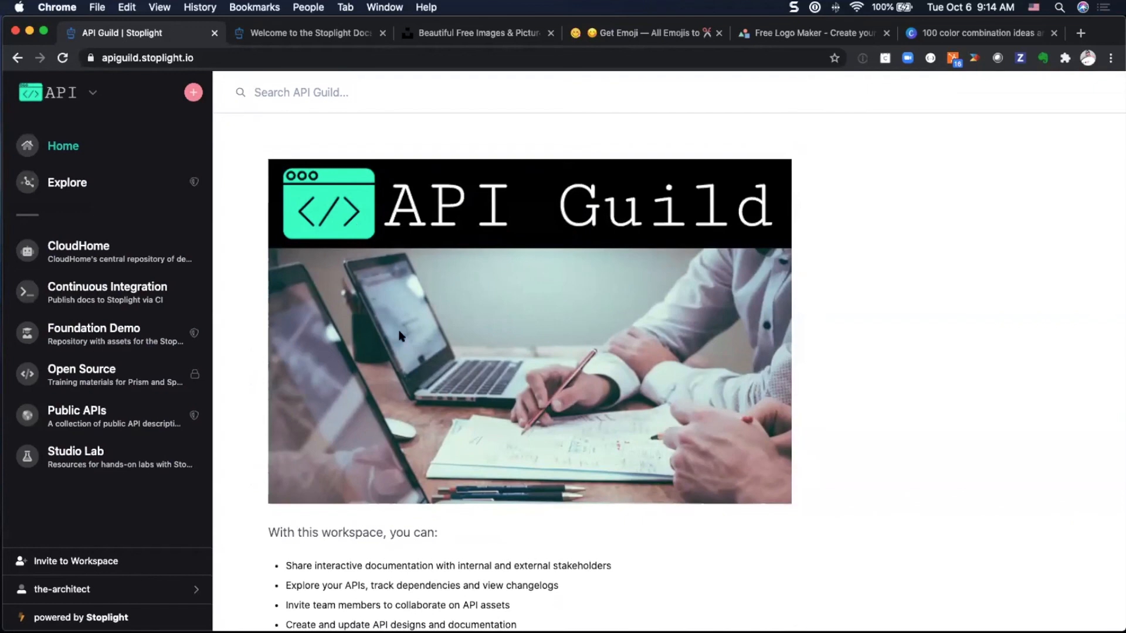
scroll(443, 345, down, 1)
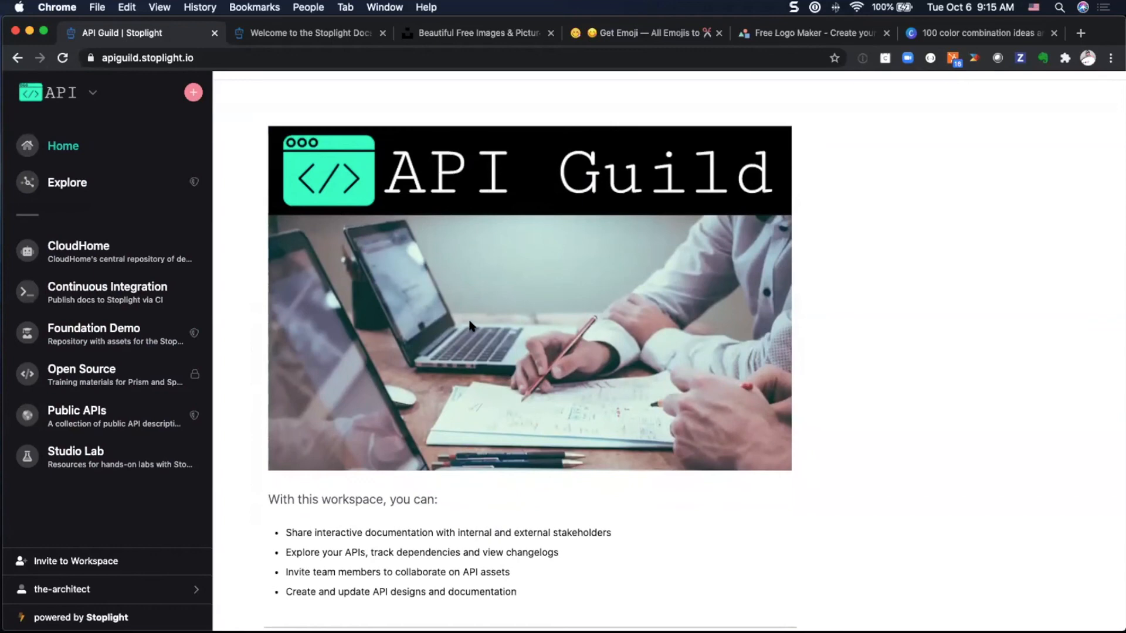
- Read the API Guild home page's workspace capabilities and Getting Started section, ending back at the banner
scroll(468, 342, down, 3)
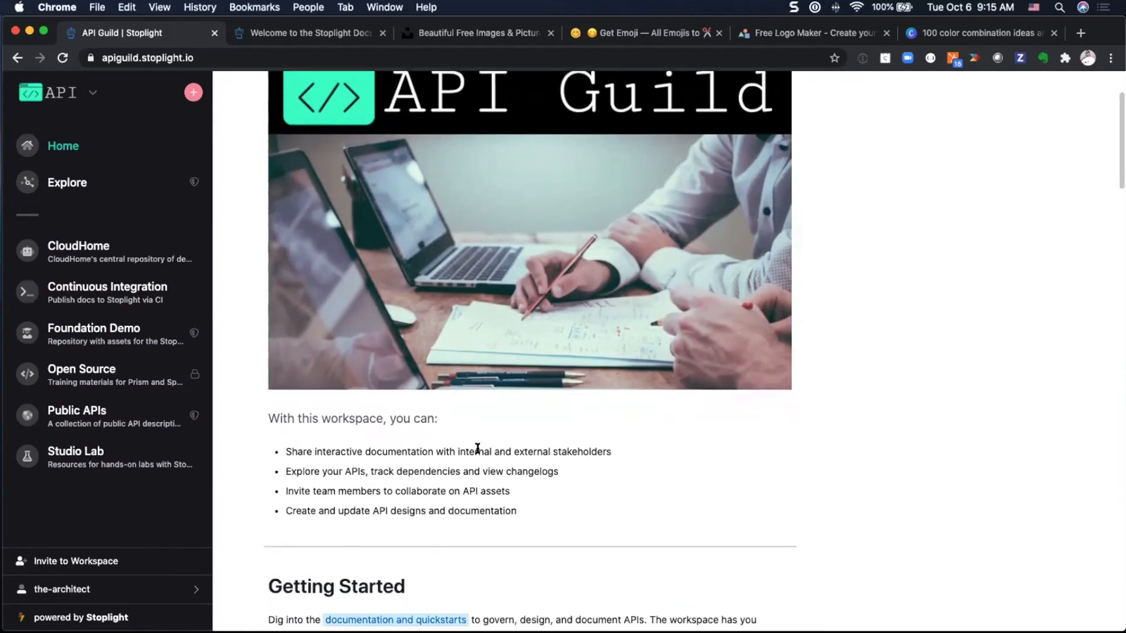
scroll(481, 448, down, 4)
scroll(452, 457, down, 2)
scroll(475, 455, down, 4)
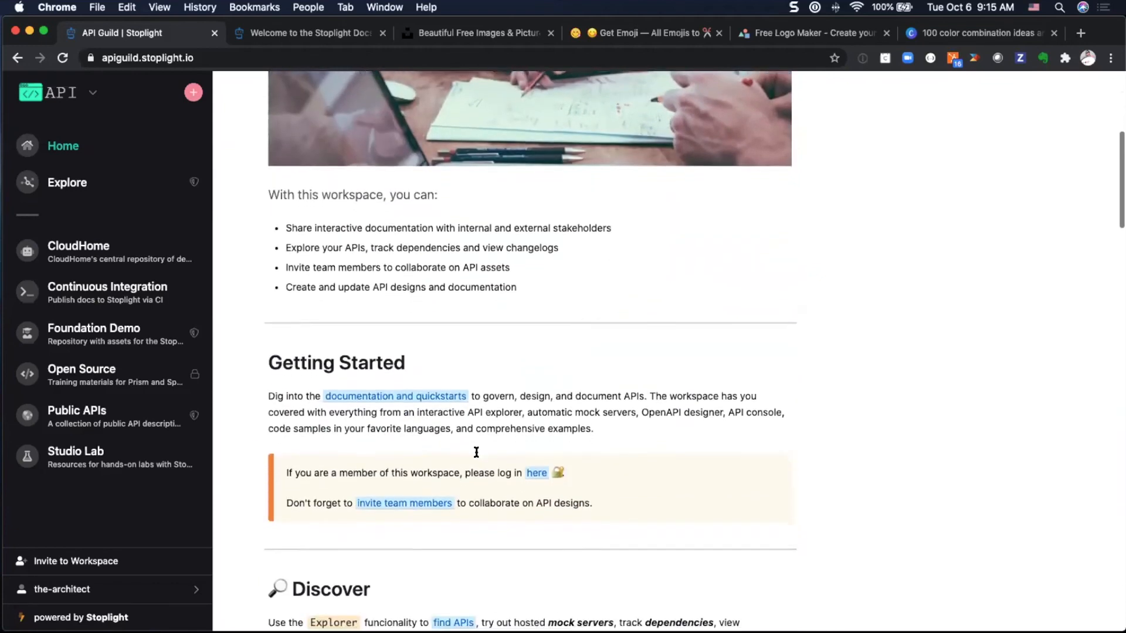
scroll(481, 432, down, 4)
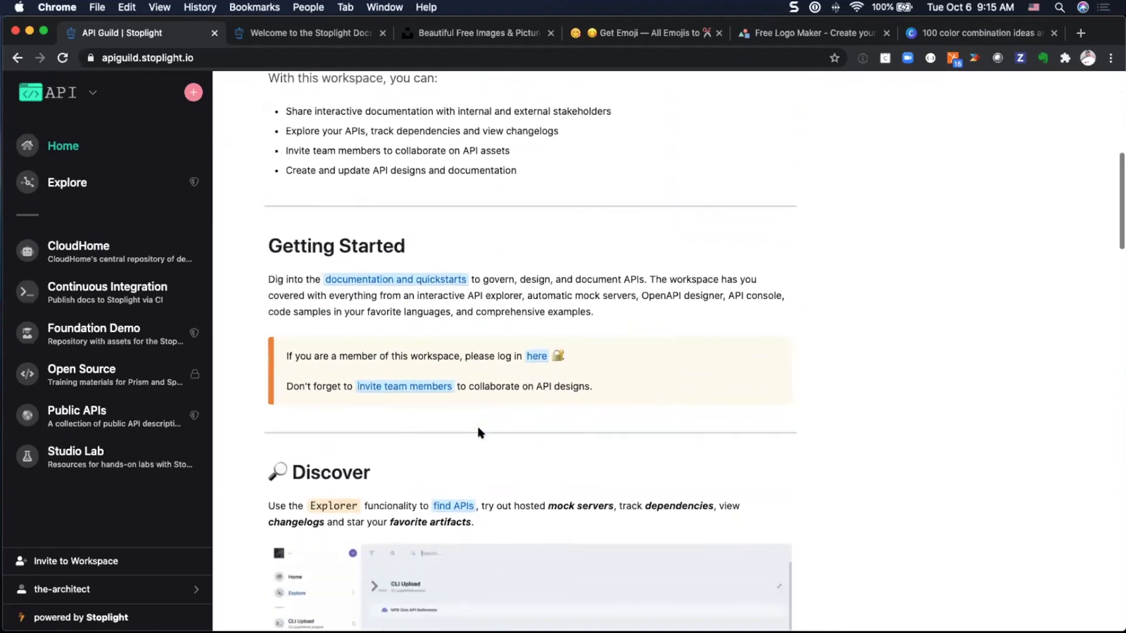
scroll(516, 411, up, 1)
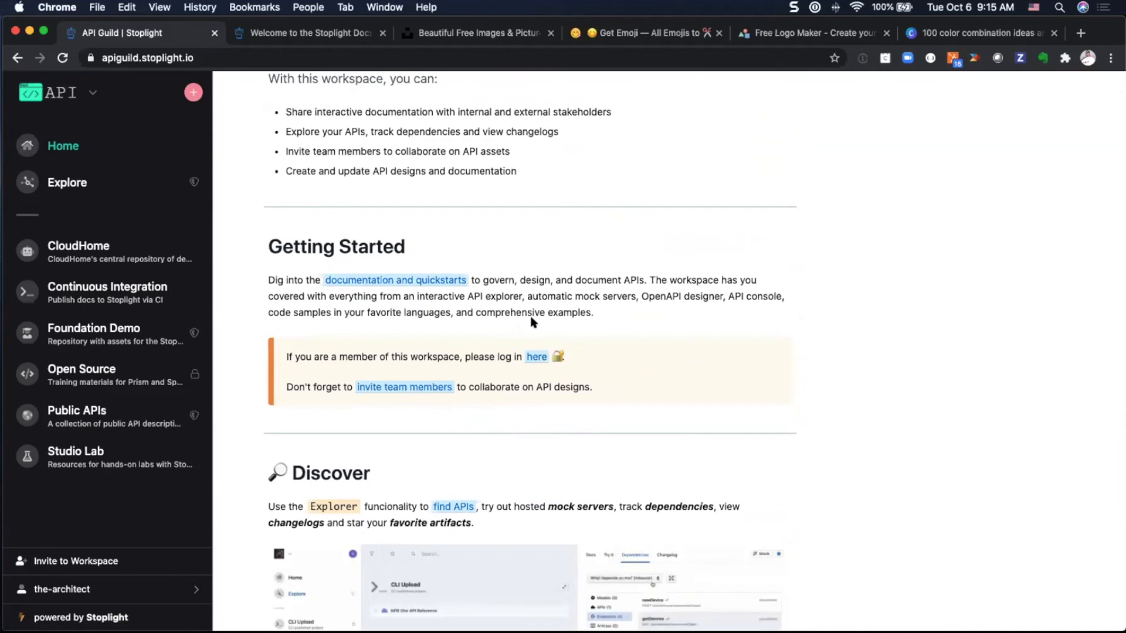
scroll(531, 323, up, 5)
scroll(532, 321, up, 3)
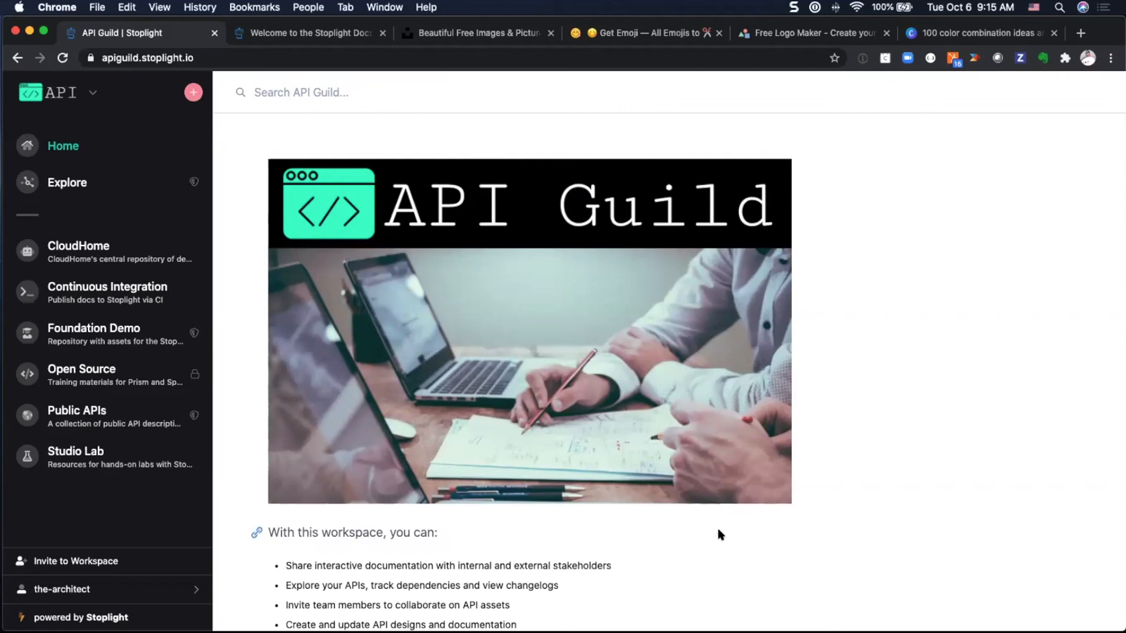
- Examine the home page's Getting Started links and the Discover section on finding APIs with Explorer
scroll(831, 499, down, 5)
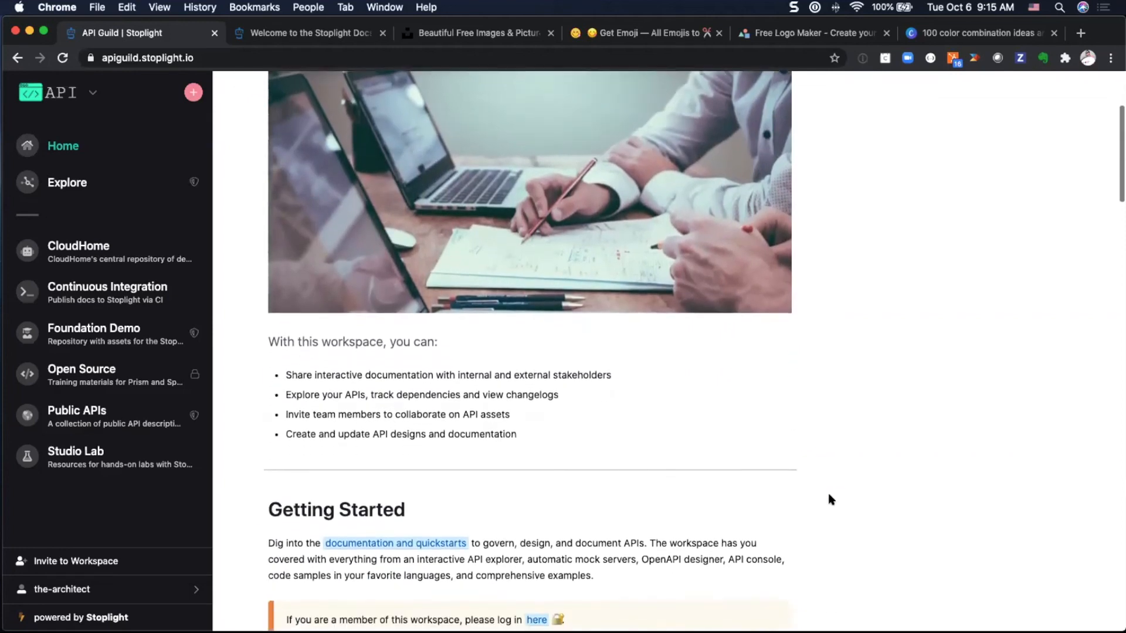
scroll(831, 499, up, 2)
scroll(831, 499, down, 8)
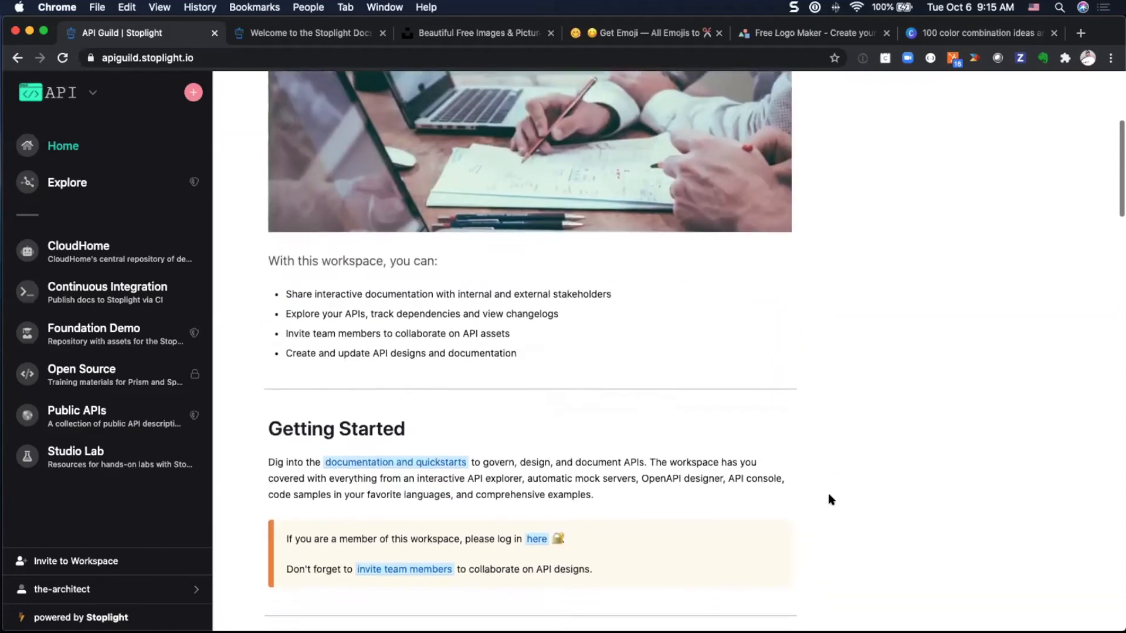
scroll(831, 499, down, 4)
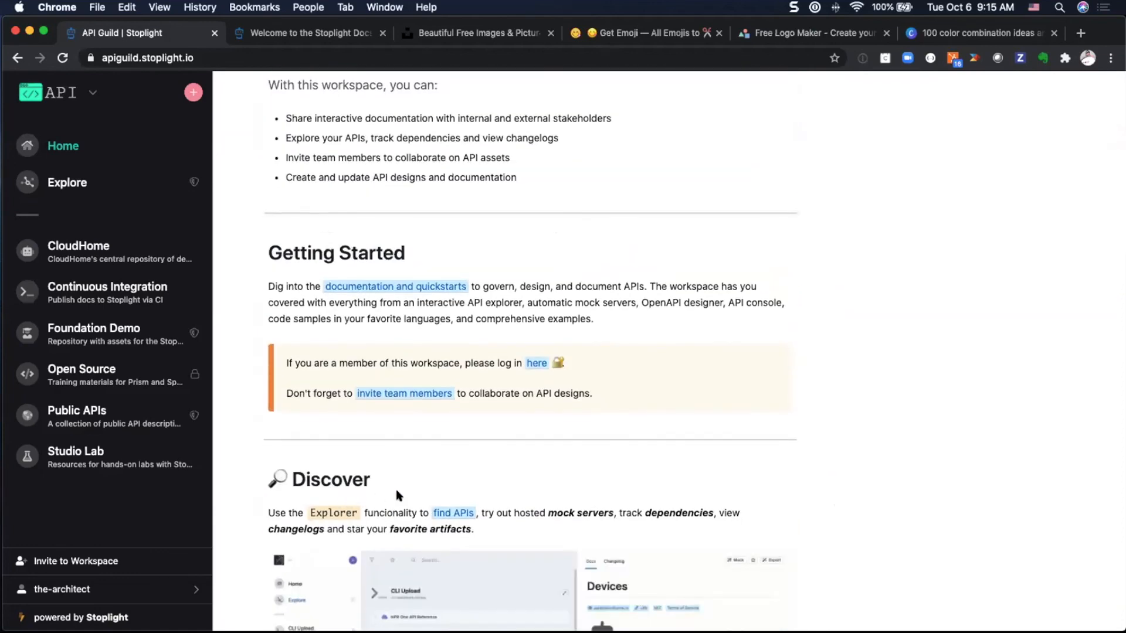
scroll(651, 404, down, 5)
scroll(592, 332, down, 4)
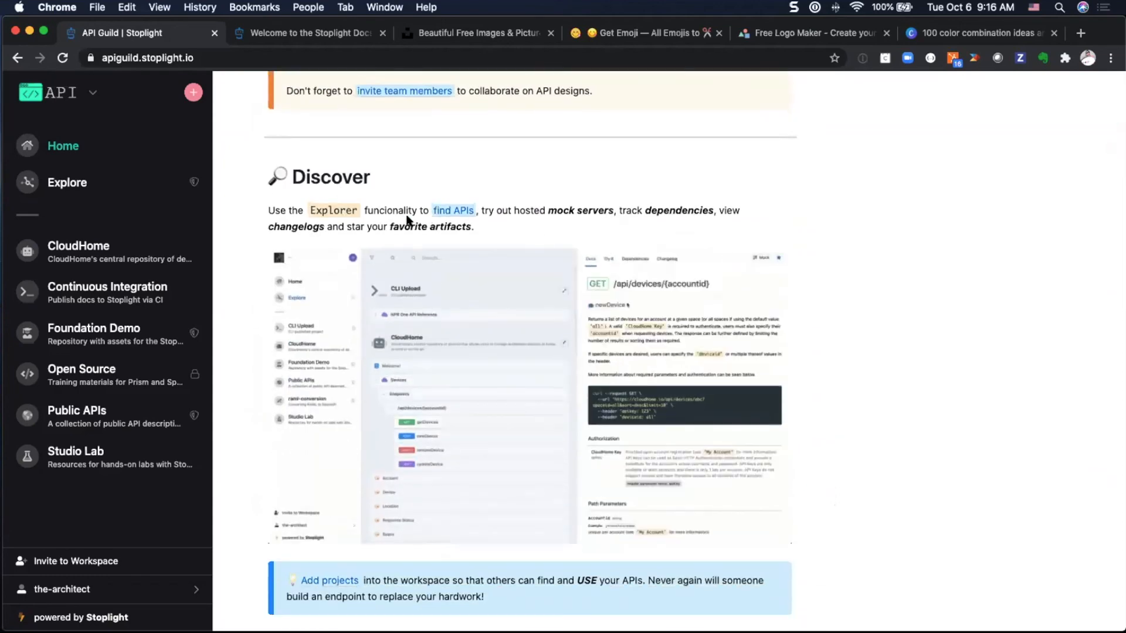
- Review the home page's Design, Document and Code Generation sections through to the contact options and image credits
scroll(581, 397, down, 10)
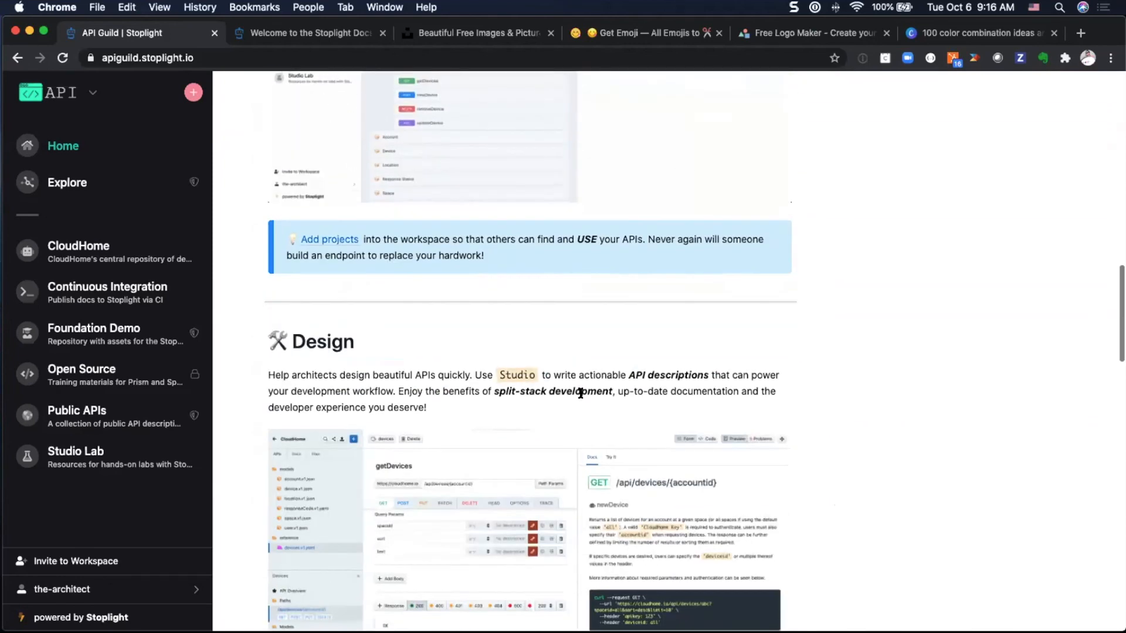
scroll(580, 394, down, 5)
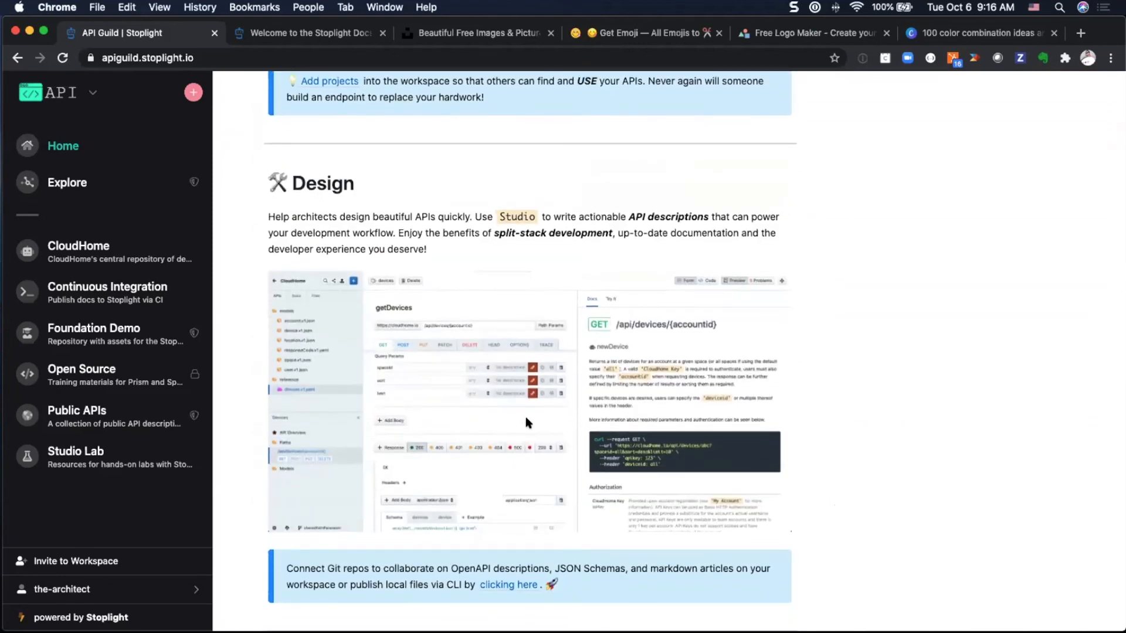
scroll(528, 423, down, 5)
scroll(527, 423, down, 6)
scroll(566, 356, down, 3)
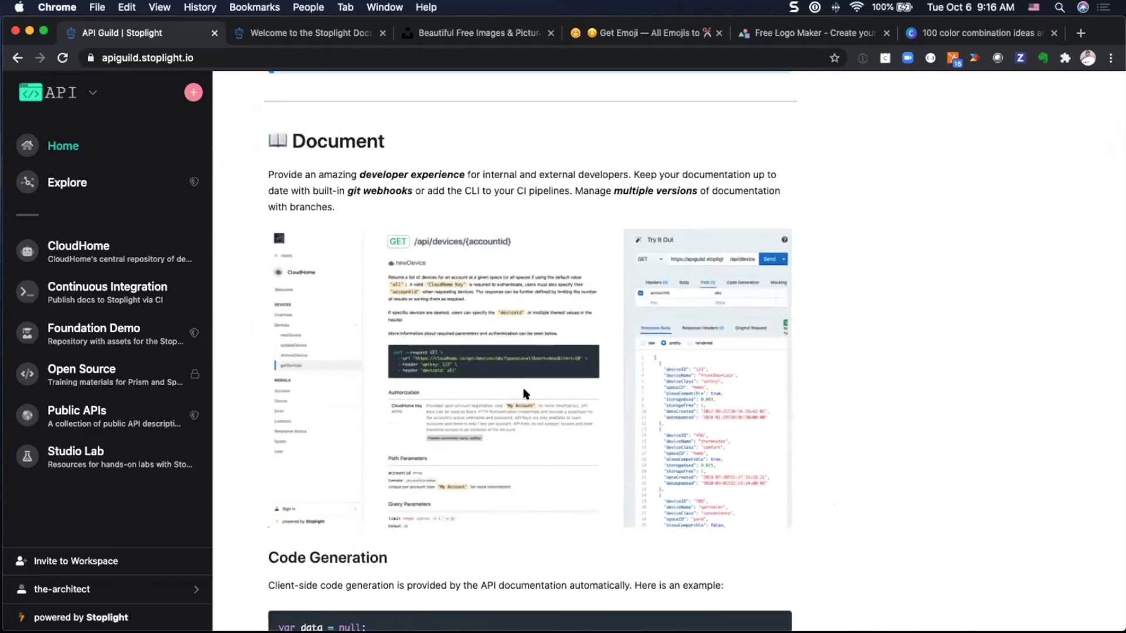
scroll(525, 393, down, 10)
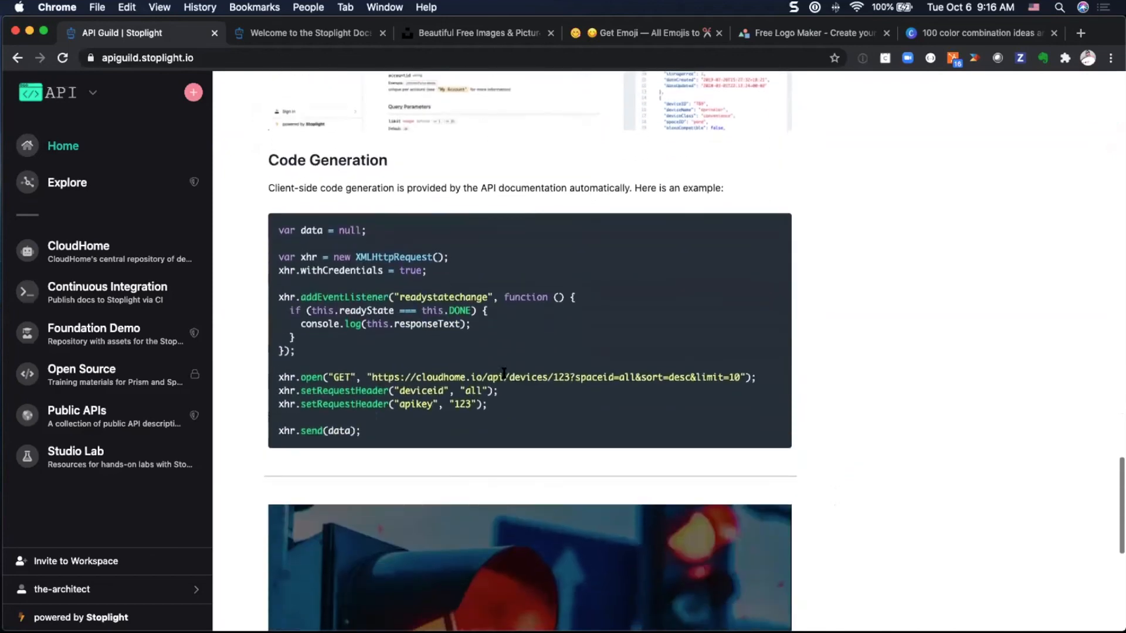
scroll(503, 372, down, 11)
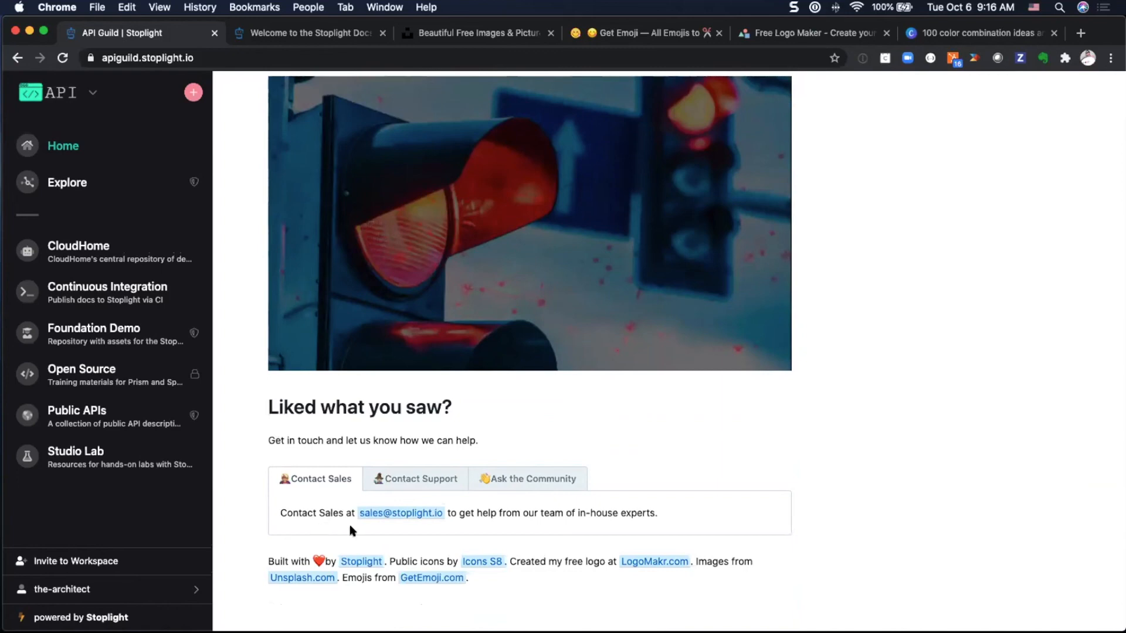
scroll(348, 562, up, 1)
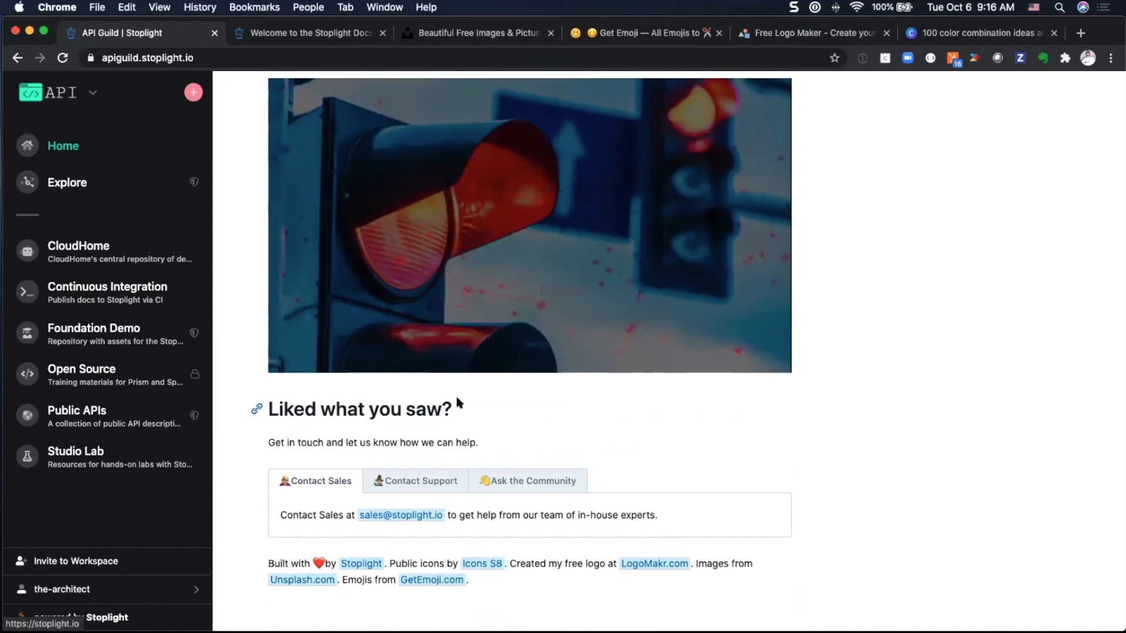
- Switch to the Unsplash site and browse its free photos, ending back at the photo search
click(467, 32)
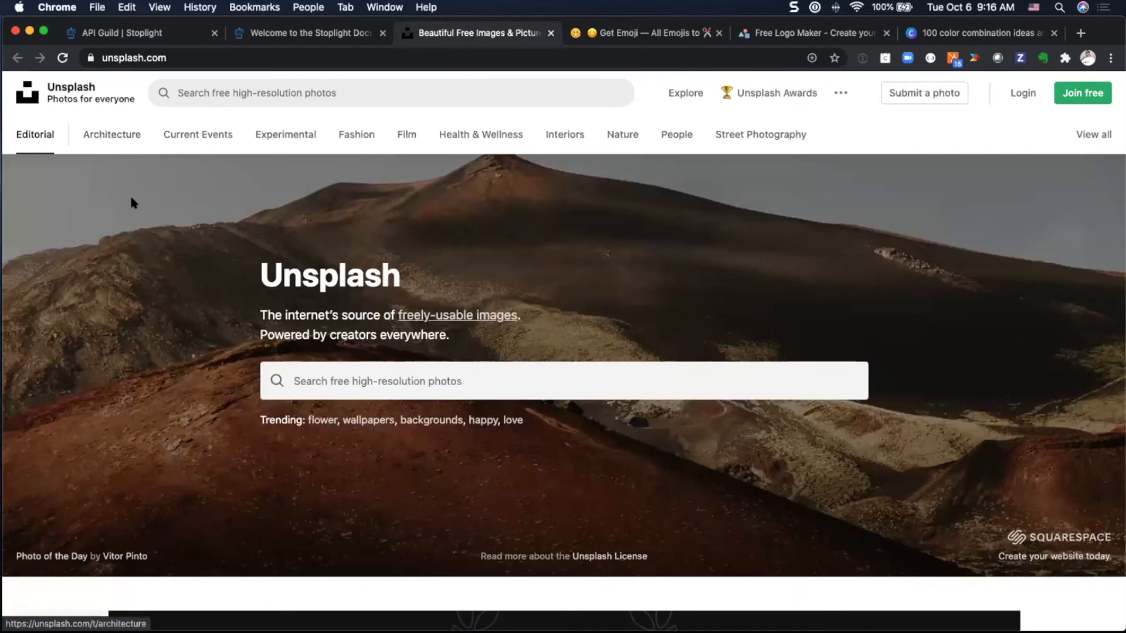
scroll(291, 233, down, 1)
scroll(291, 233, down, 7)
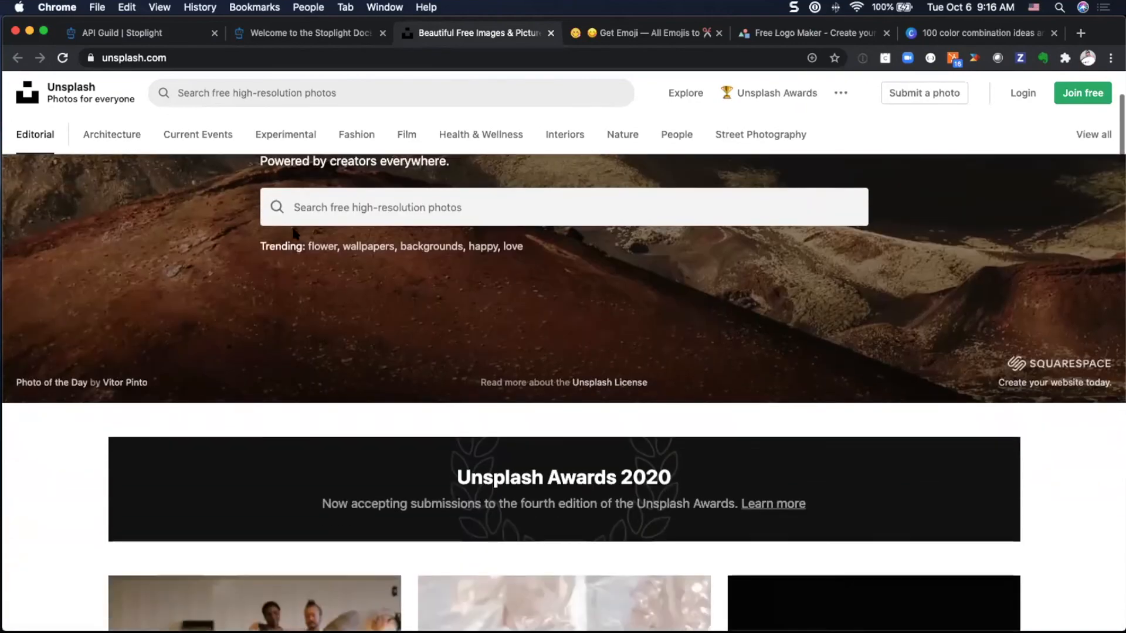
scroll(296, 236, down, 3)
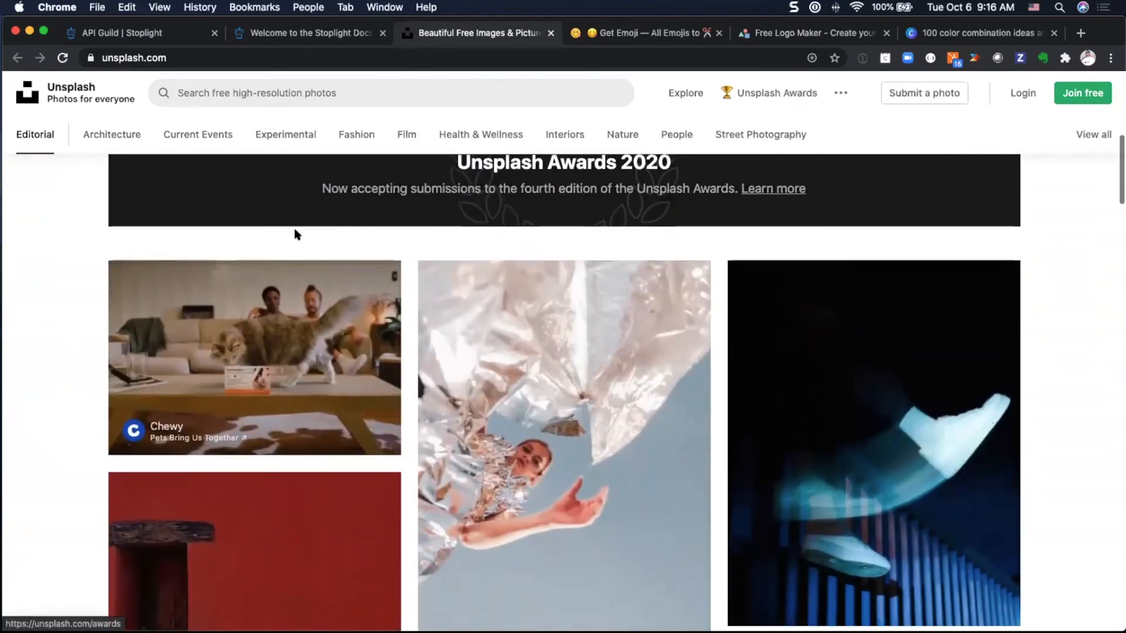
scroll(295, 229, down, 3)
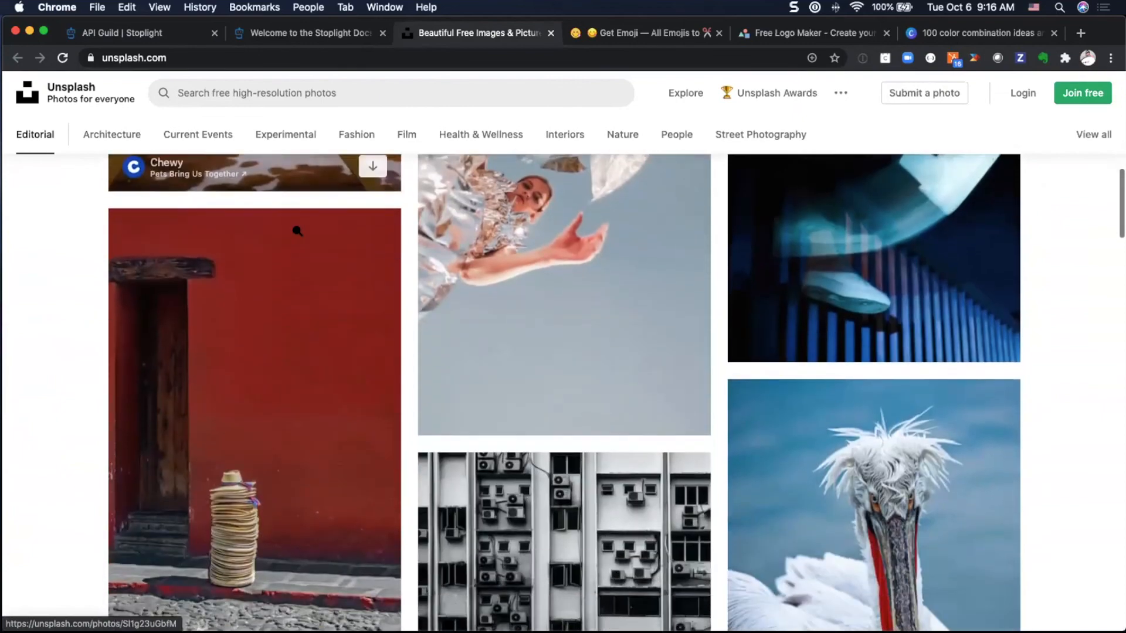
scroll(295, 229, up, 3)
scroll(296, 228, up, 10)
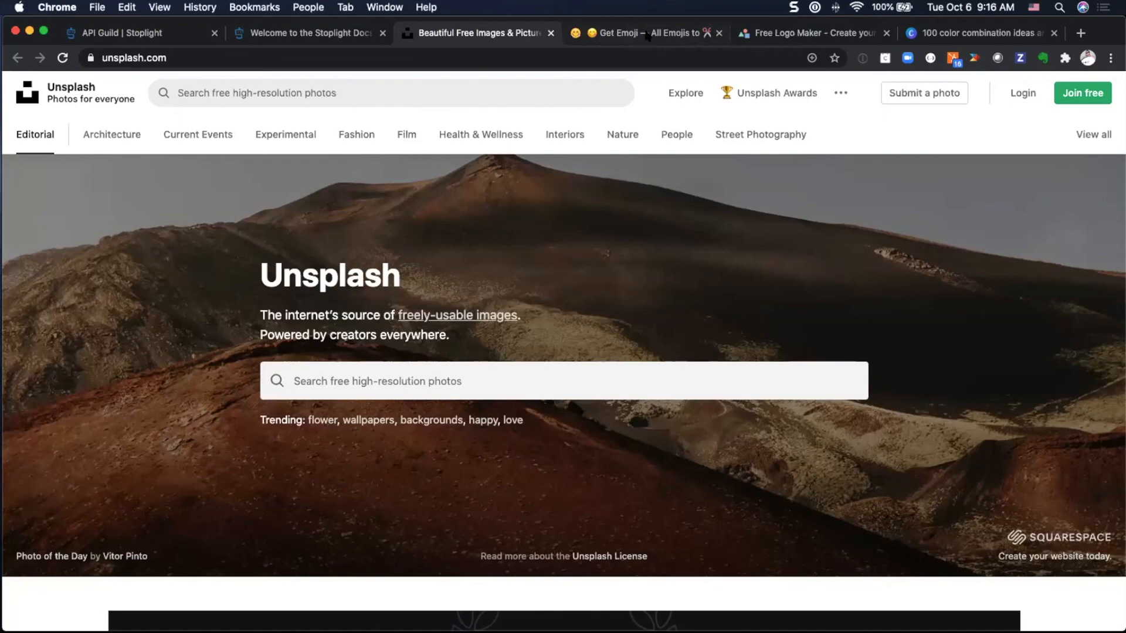
- Switch to the Get Emoji site and browse the smileys, gestures and people emojis
key(ctrl+Tab)
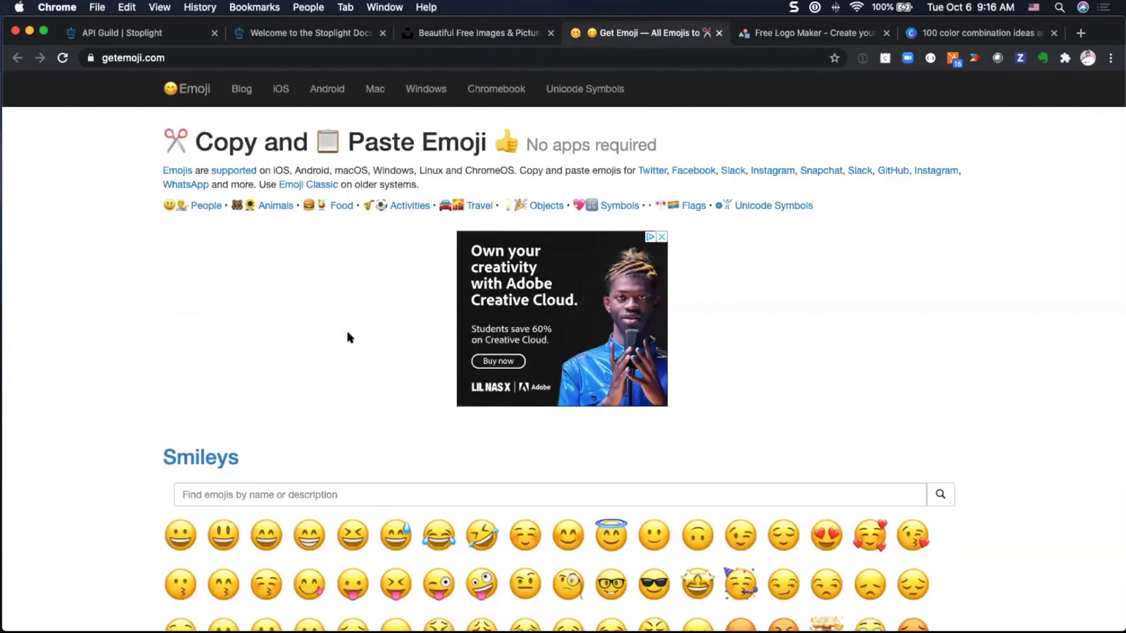
scroll(349, 337, down, 2)
scroll(349, 337, down, 3)
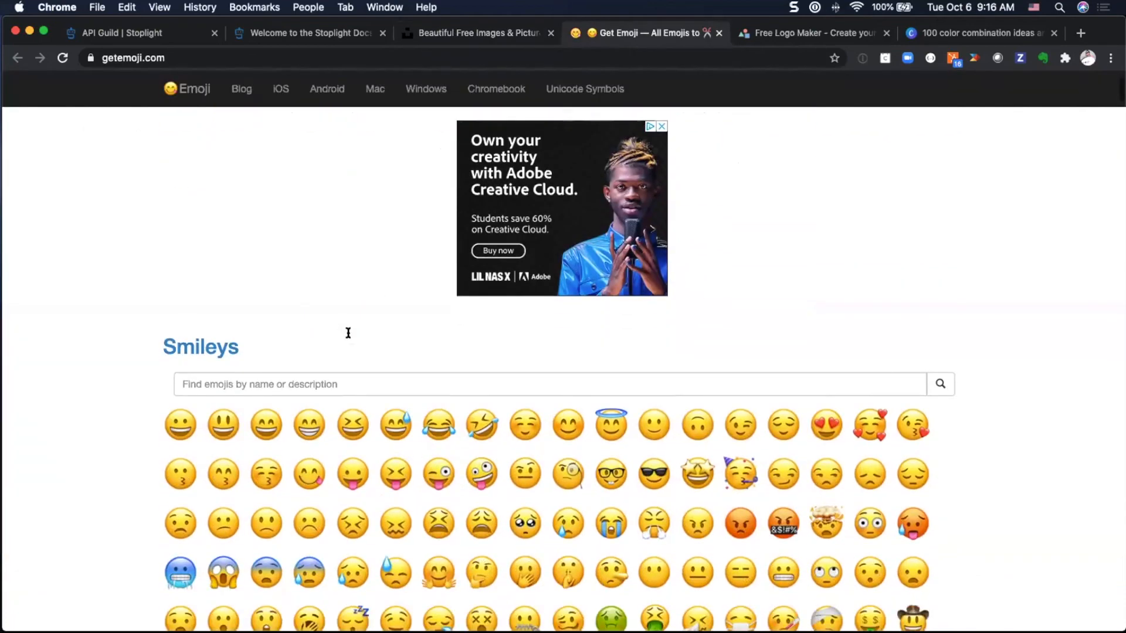
scroll(348, 334, down, 15)
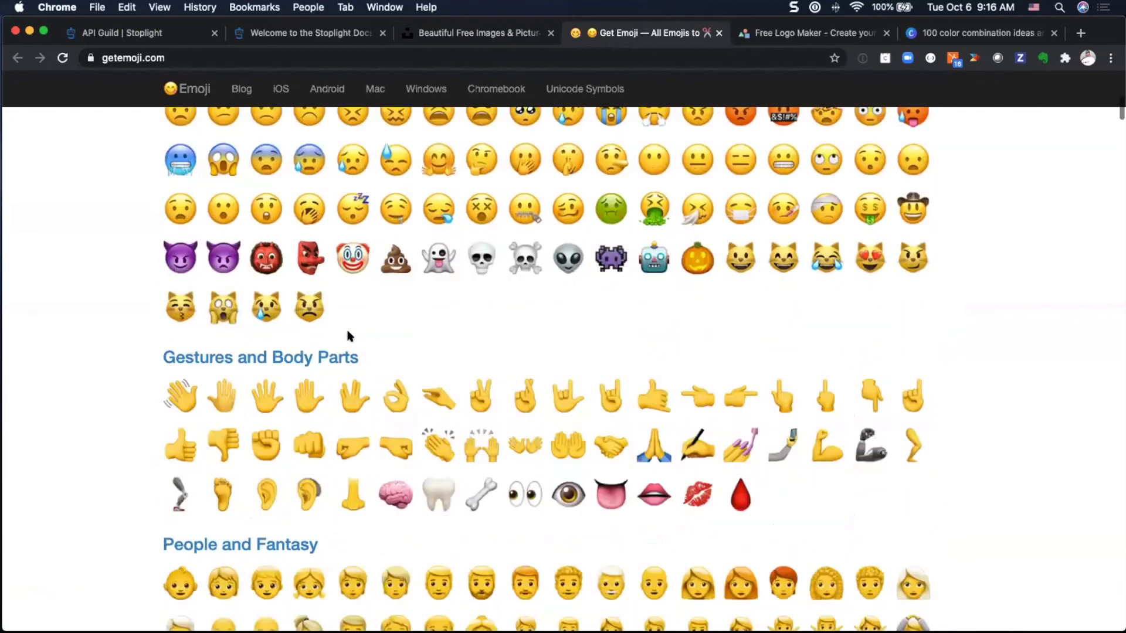
scroll(348, 334, down, 20)
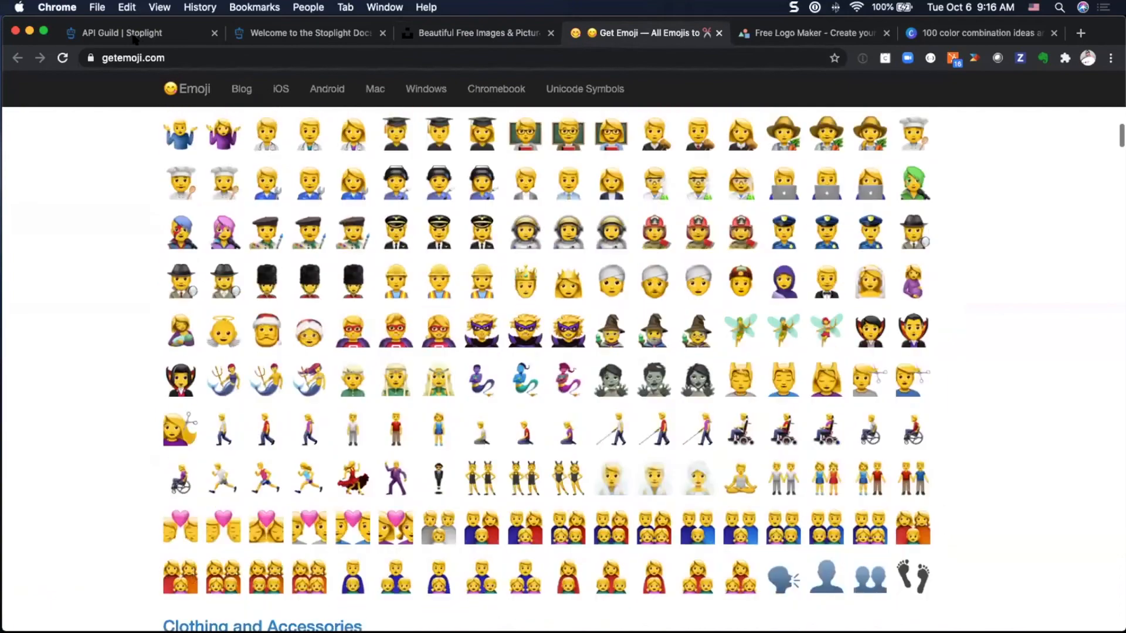
- Check the section headings on the API Guild home page again and visit the emoji and free logo maker sites
key(super+1)
scroll(283, 359, up, 12)
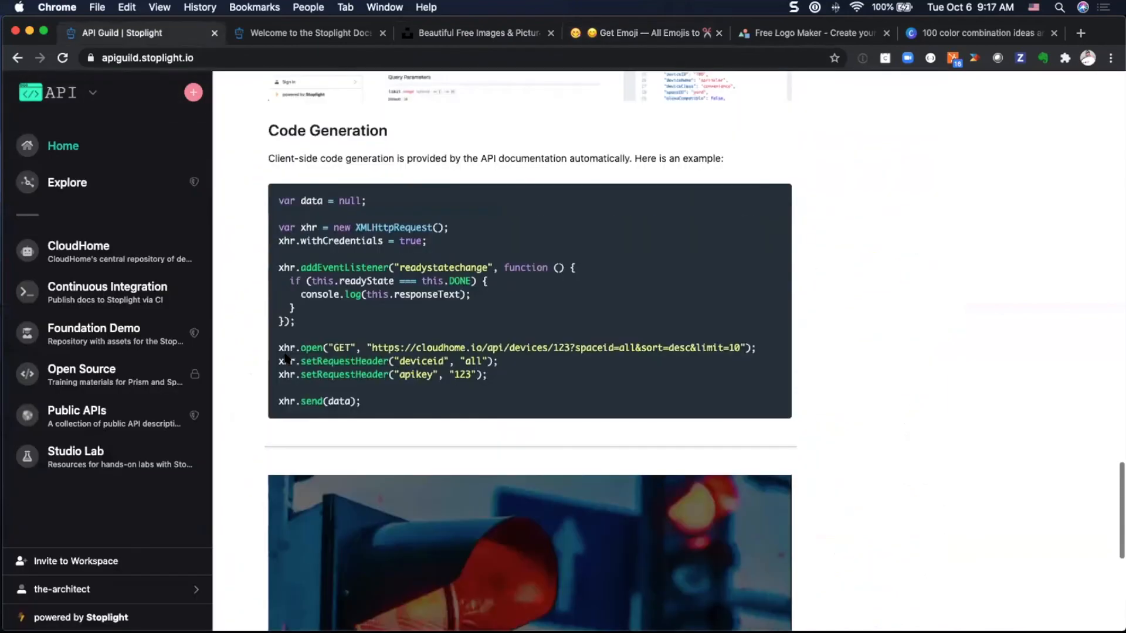
scroll(266, 292, up, 6)
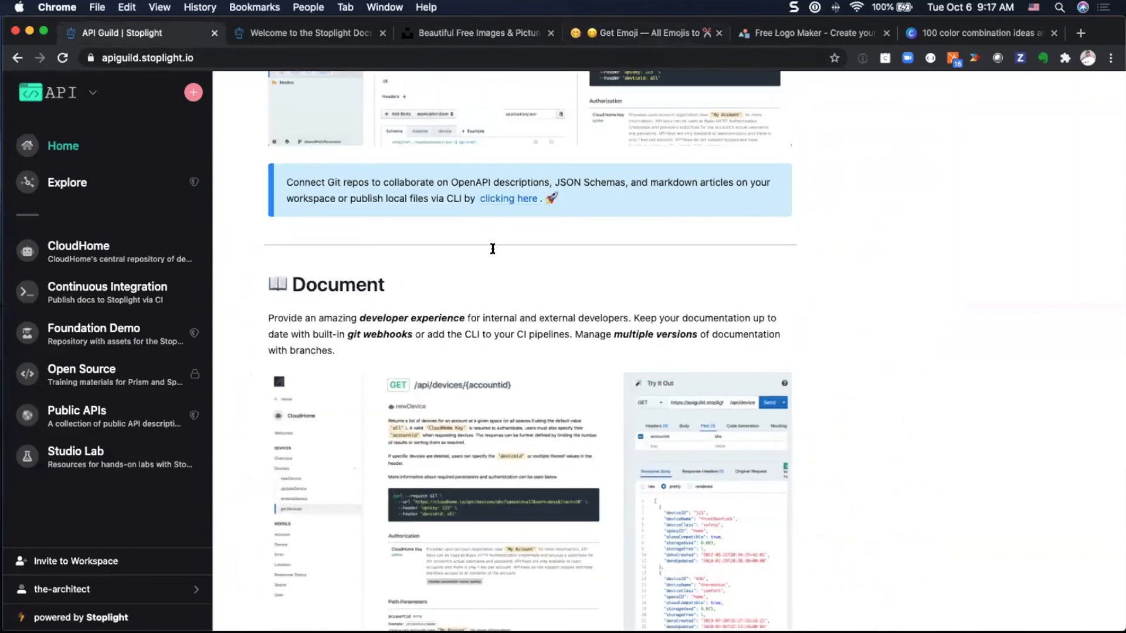
key(super+4)
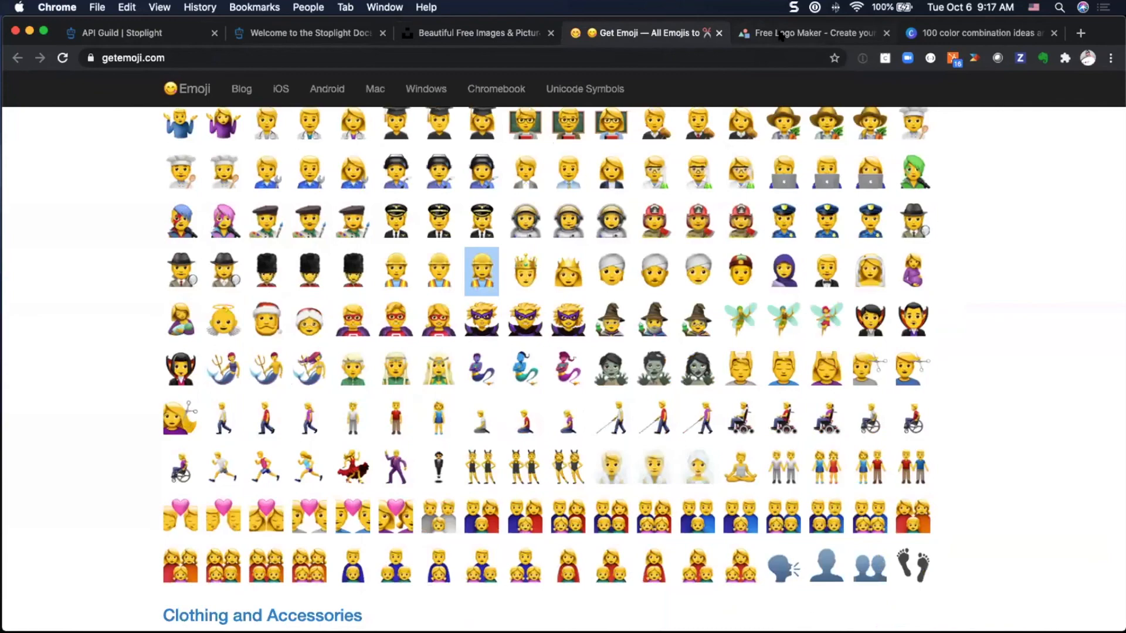
click(781, 36)
- Open Canva's 100 color combinations article and examine the Fresh & Bright, Subdued & Professional and Dark & Earthy palettes
click(956, 36)
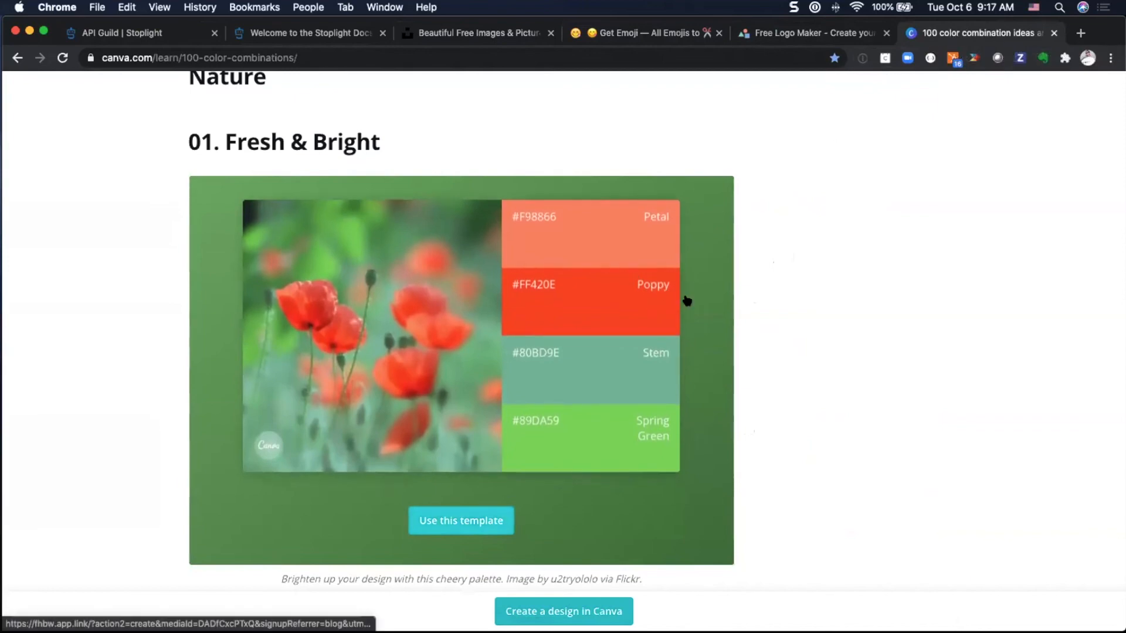
scroll(759, 309, down, 1)
scroll(756, 309, down, 7)
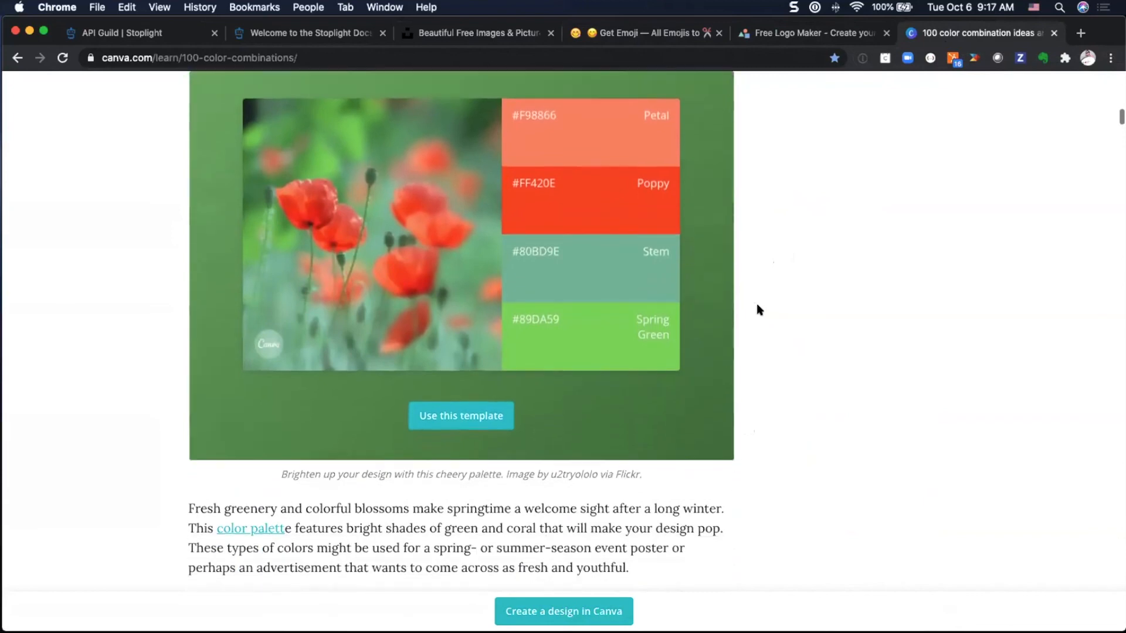
scroll(719, 318, down, 3)
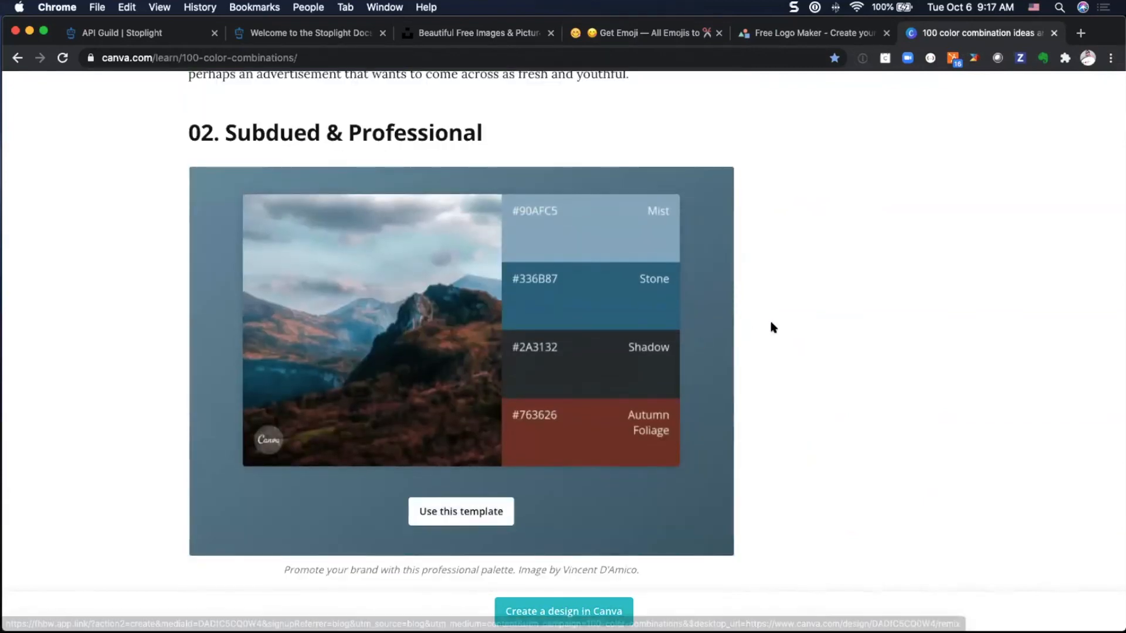
scroll(773, 328, down, 2)
scroll(773, 328, up, 2)
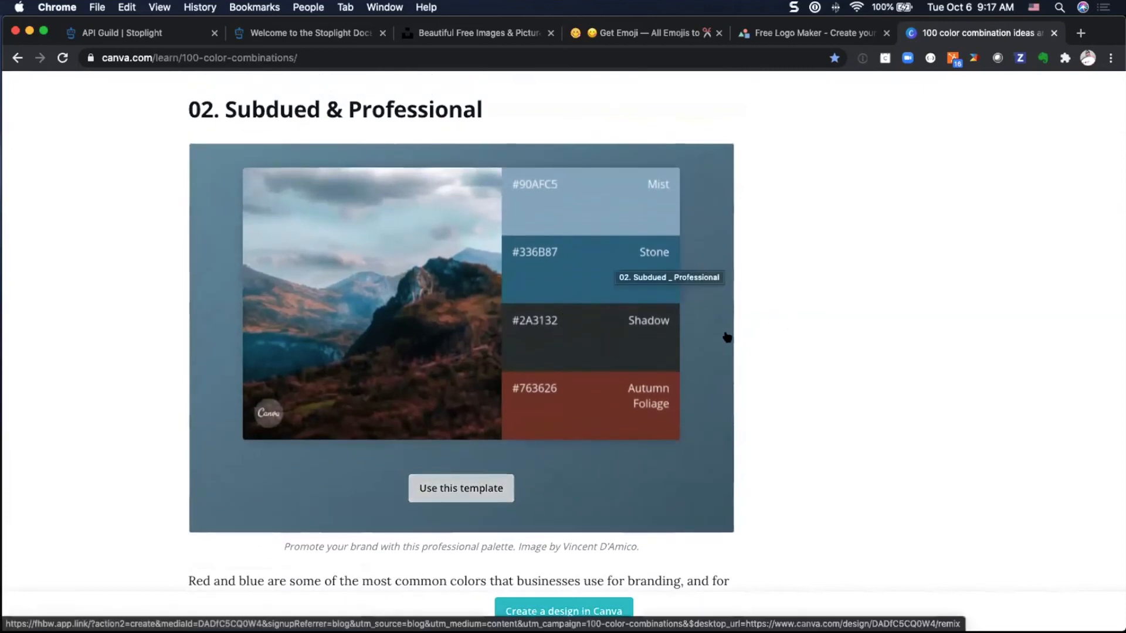
scroll(768, 335, down, 4)
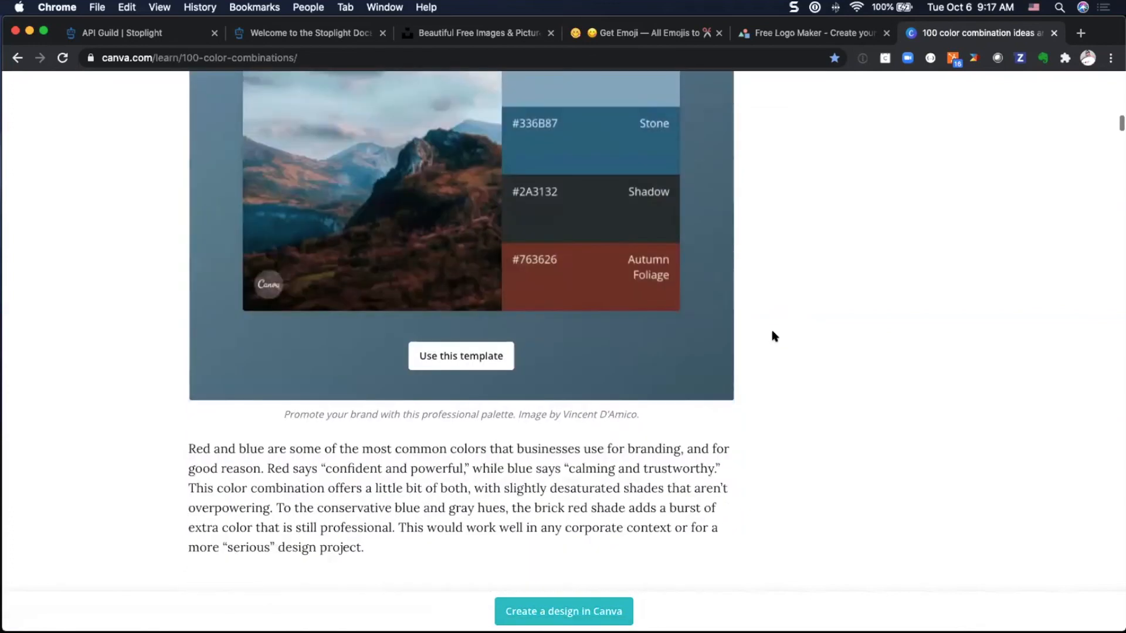
scroll(773, 336, down, 2)
scroll(762, 336, down, 4)
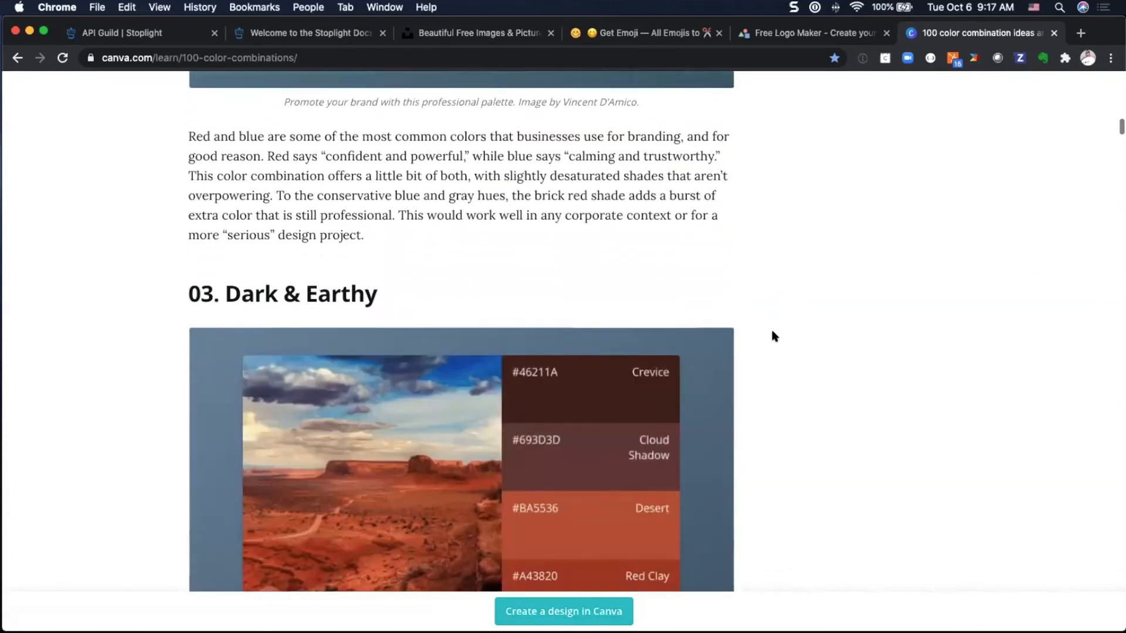
scroll(748, 338, down, 1)
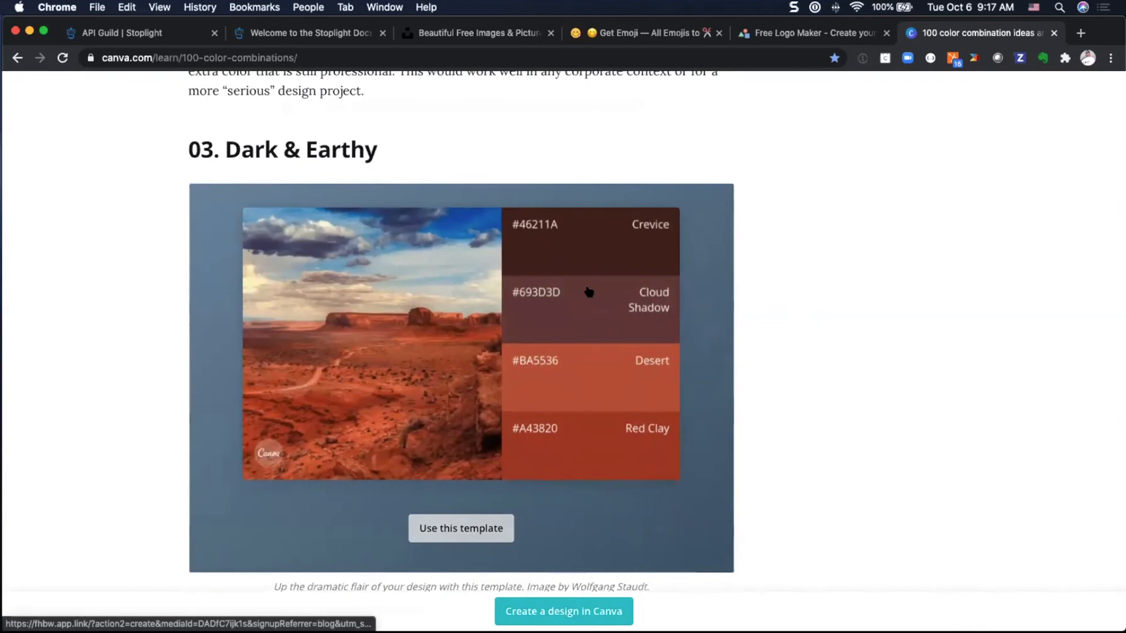
scroll(454, 200, up, 1)
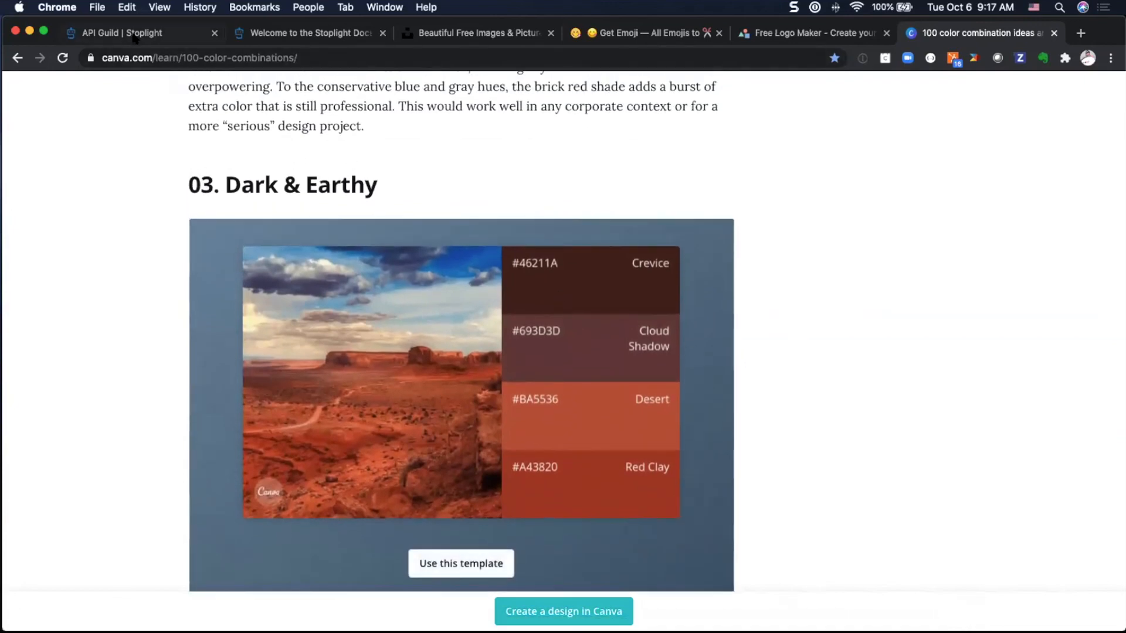
- Return to the API Guild workspace and open the Theme section of its basic settings
key(super+1)
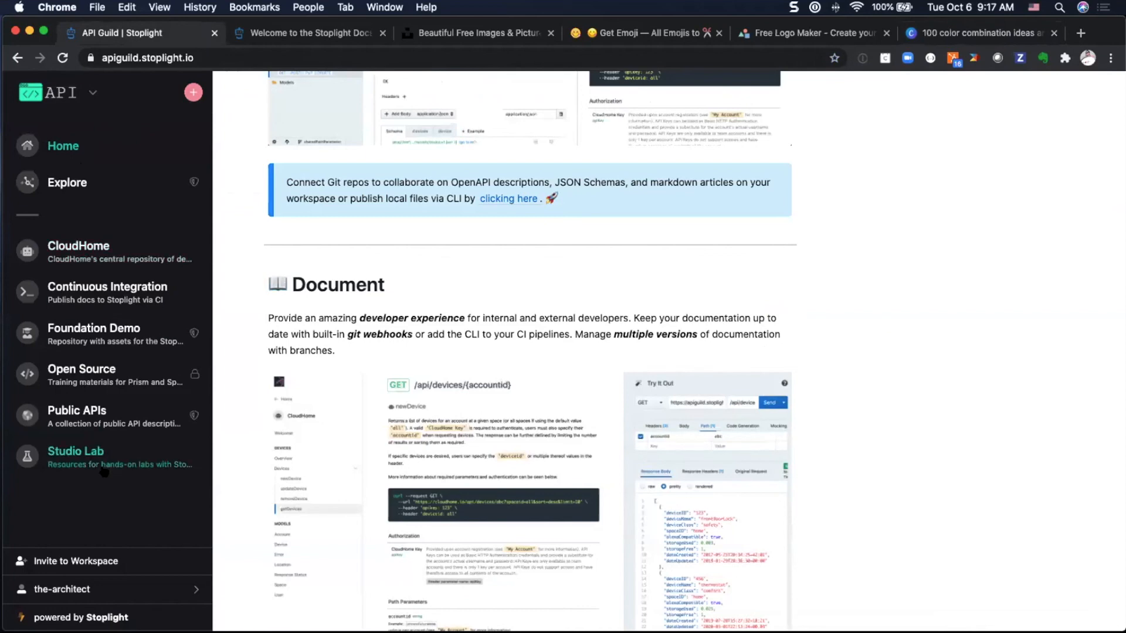
click(92, 94)
click(57, 173)
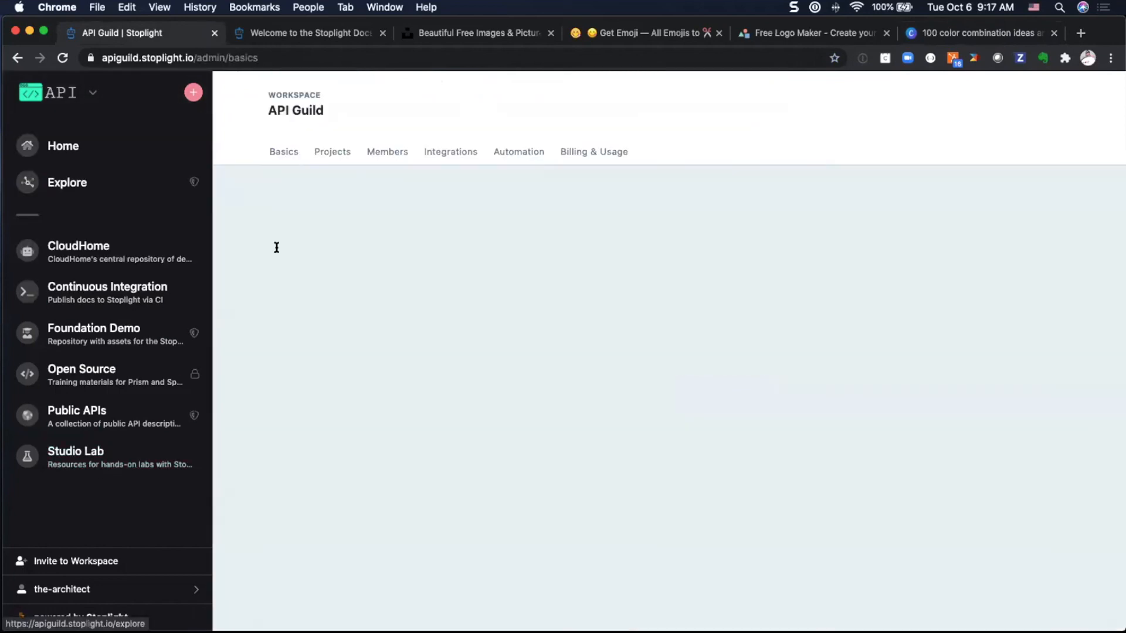
scroll(554, 291, down, 5)
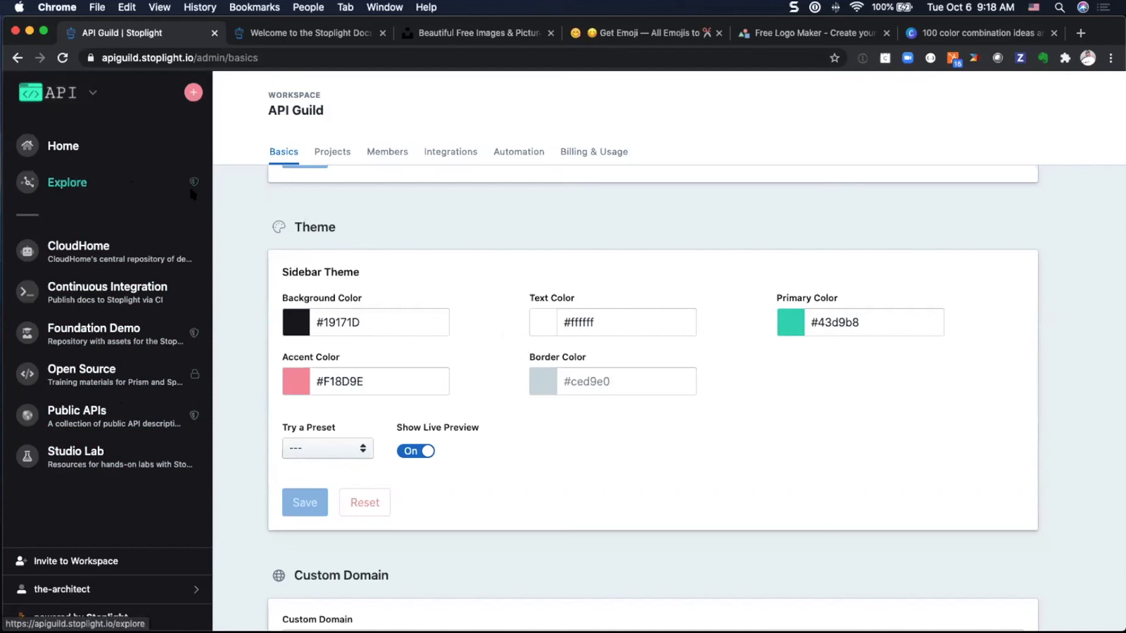
- Try the swiss preset for the sidebar theme and preview it on CloudHome's welcome, Devices overview and Account model pages
click(336, 452)
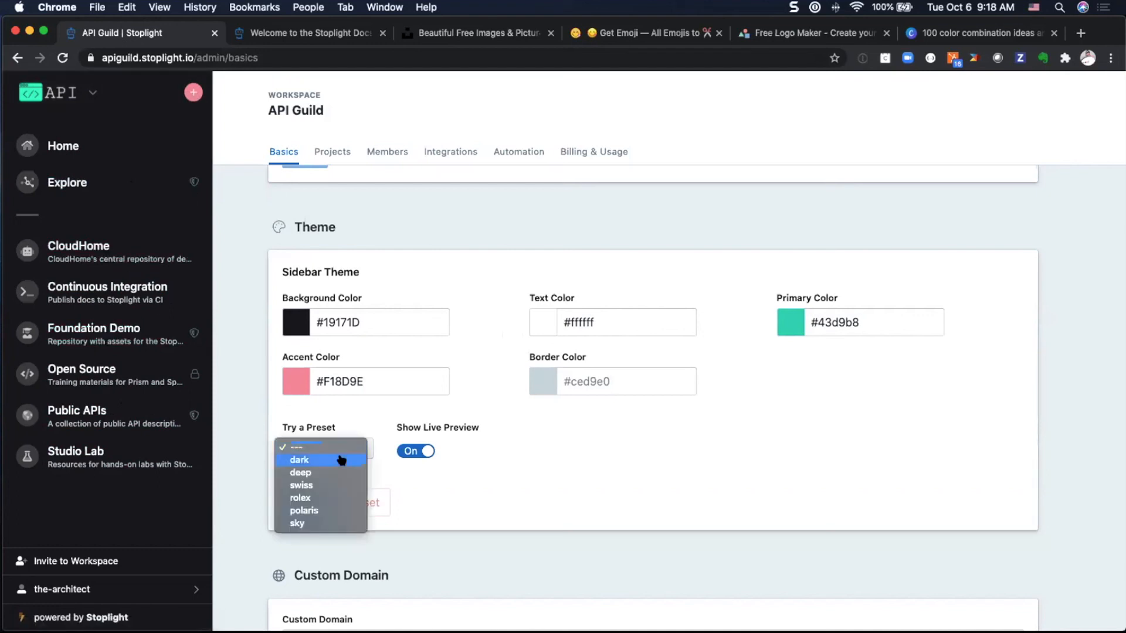
click(309, 487)
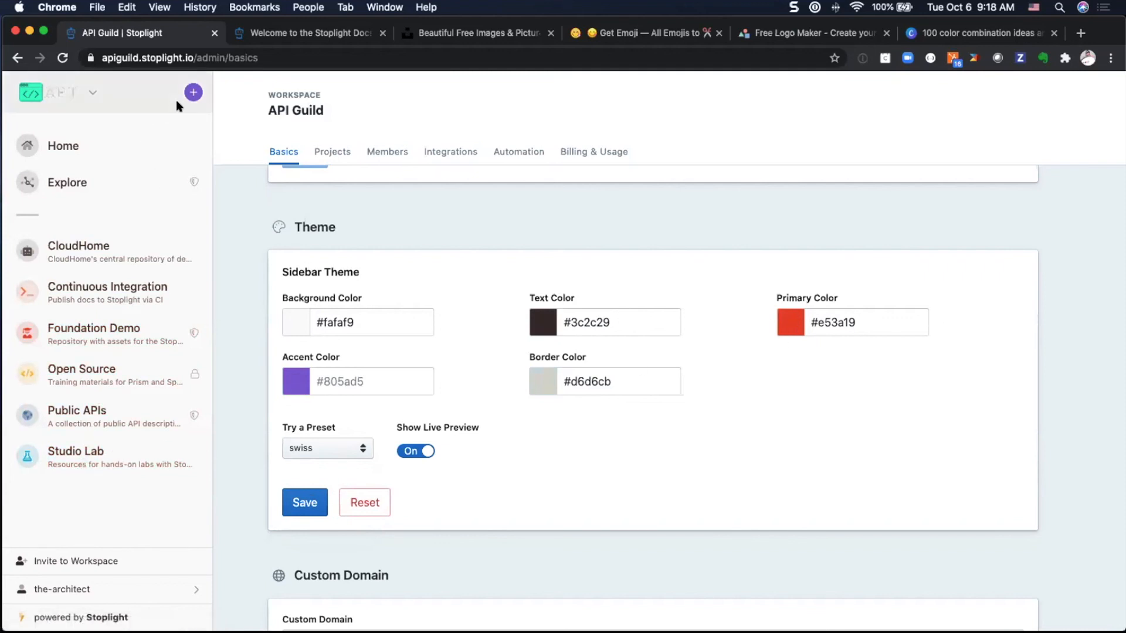
click(110, 255)
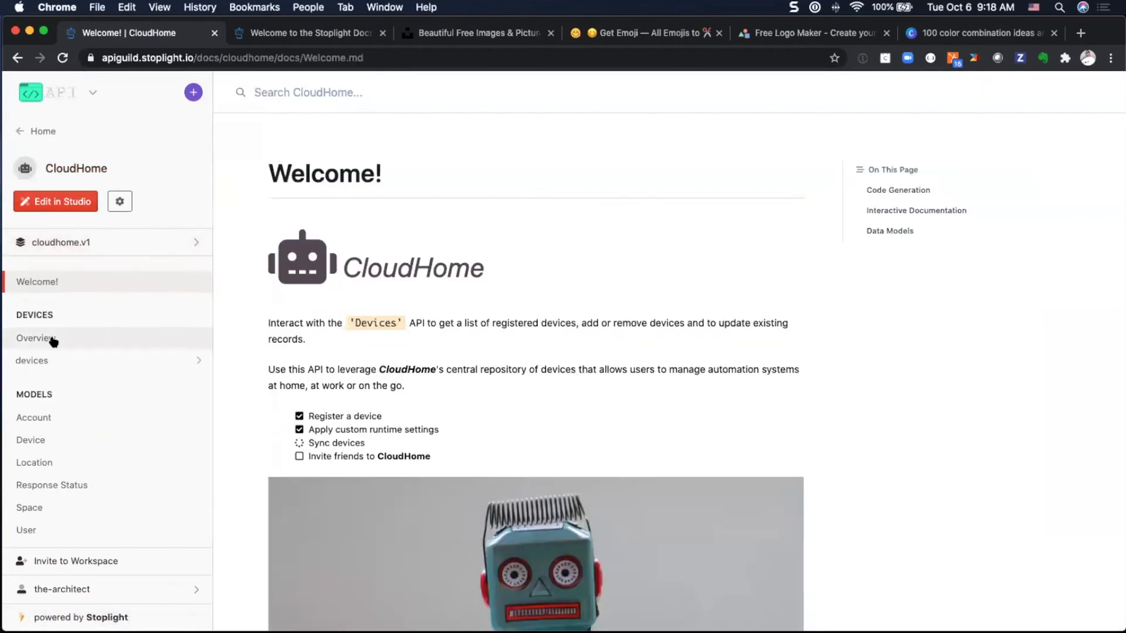
click(14, 343)
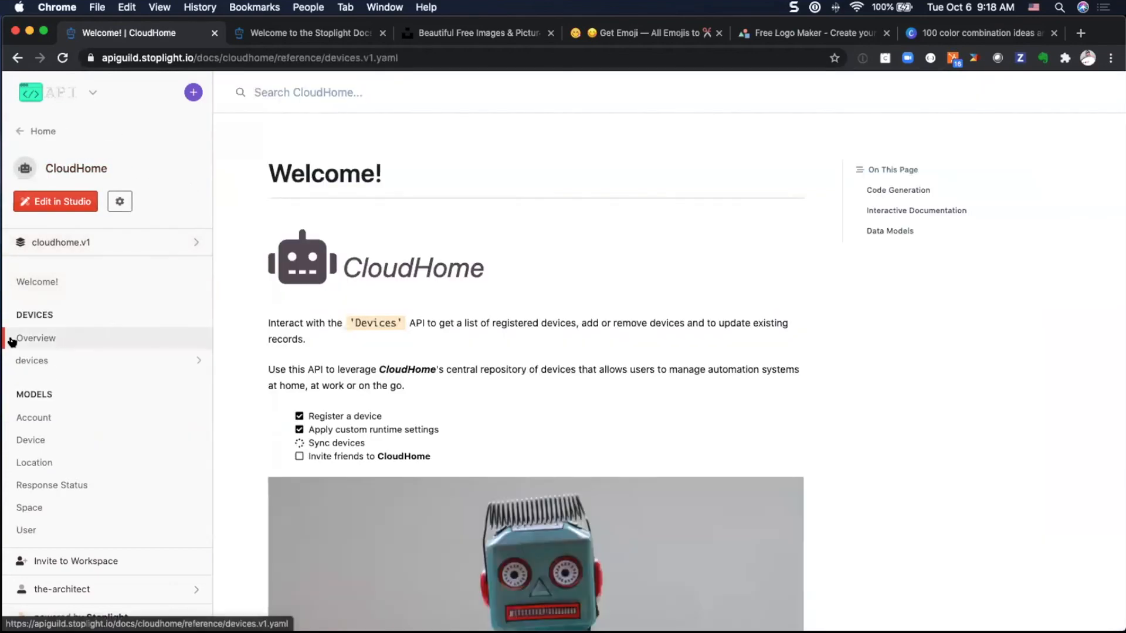
click(60, 417)
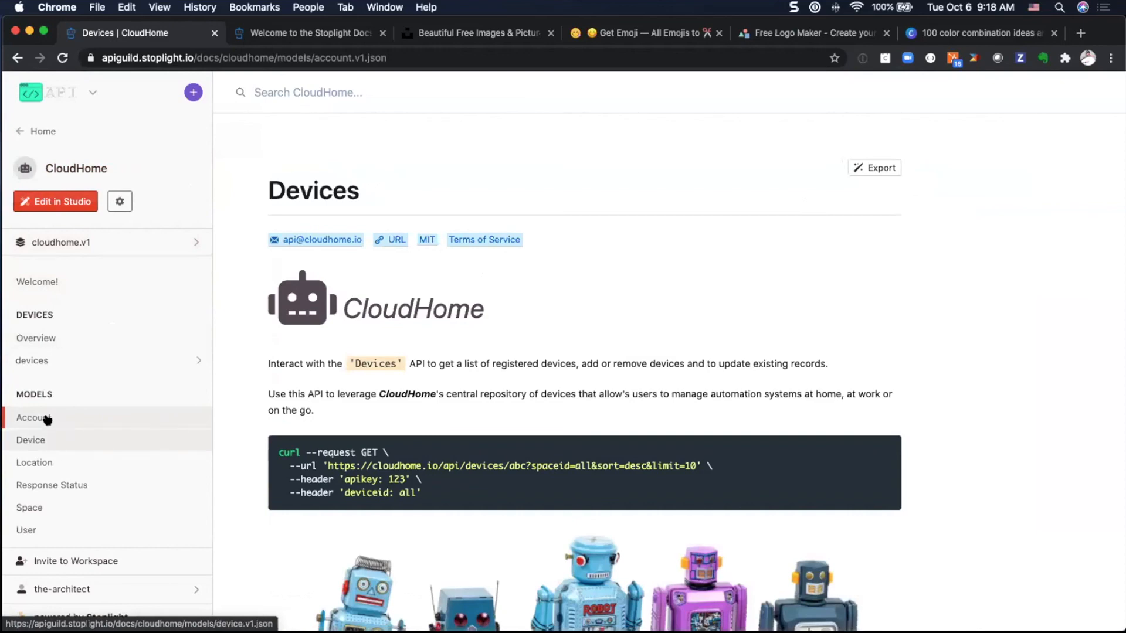
click(58, 332)
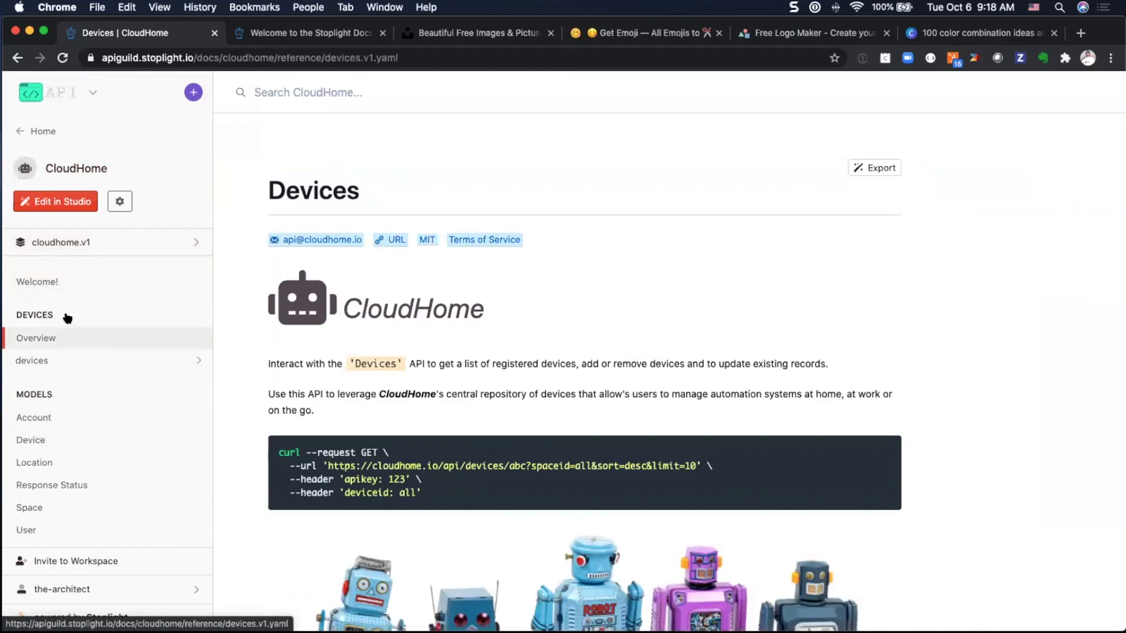
click(19, 134)
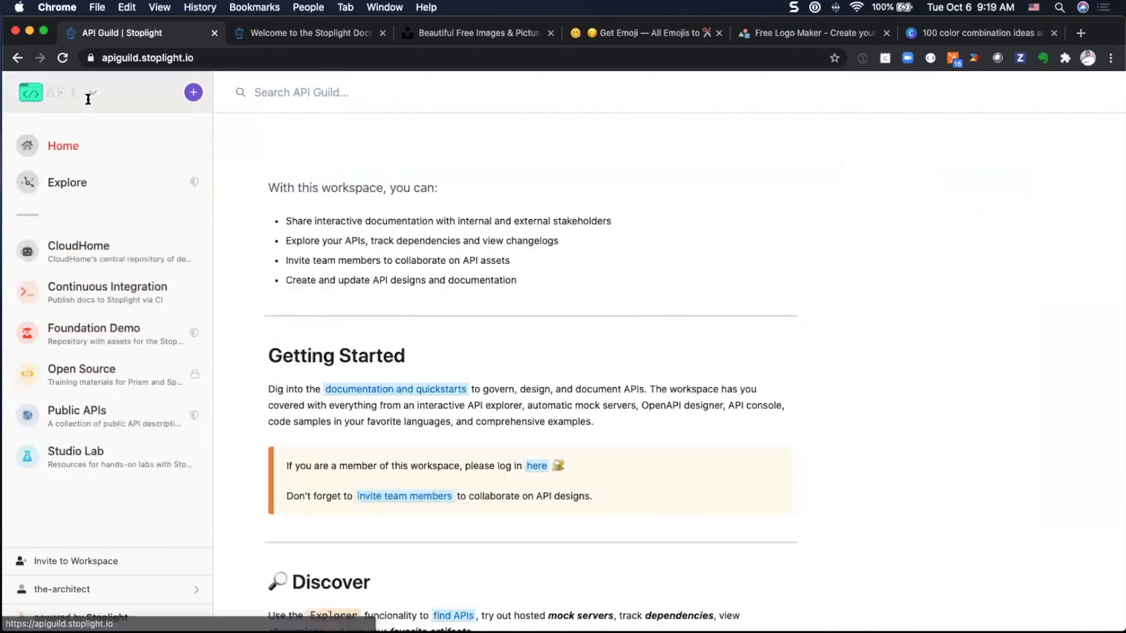
- Go back to the workspace's basic settings and reset the sidebar theme
click(87, 93)
key(Return)
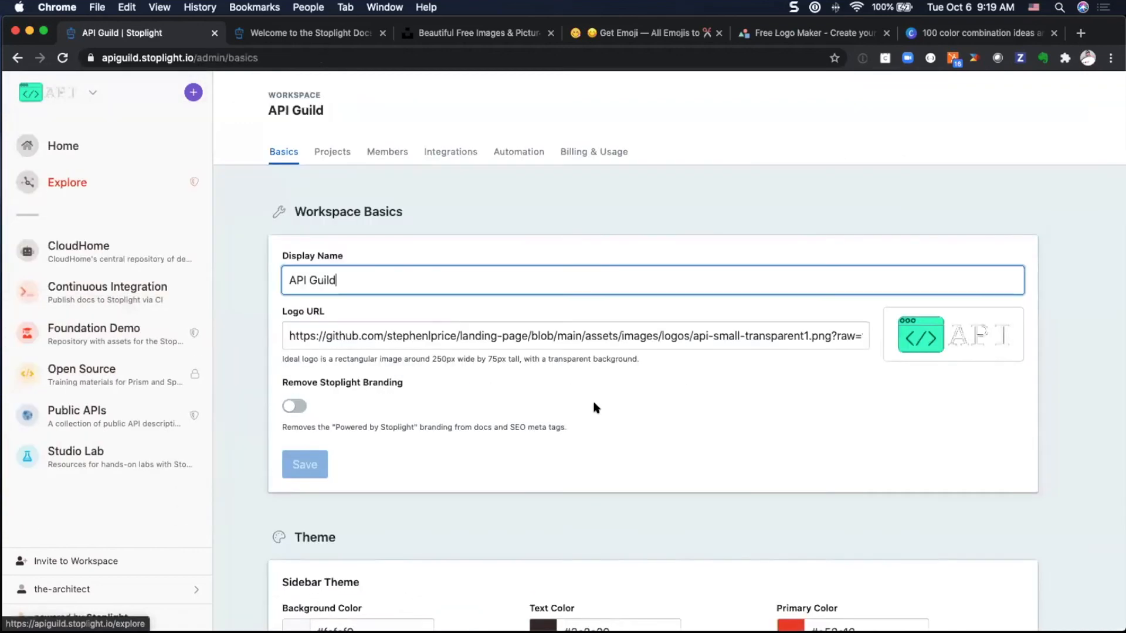
scroll(595, 406, down, 7)
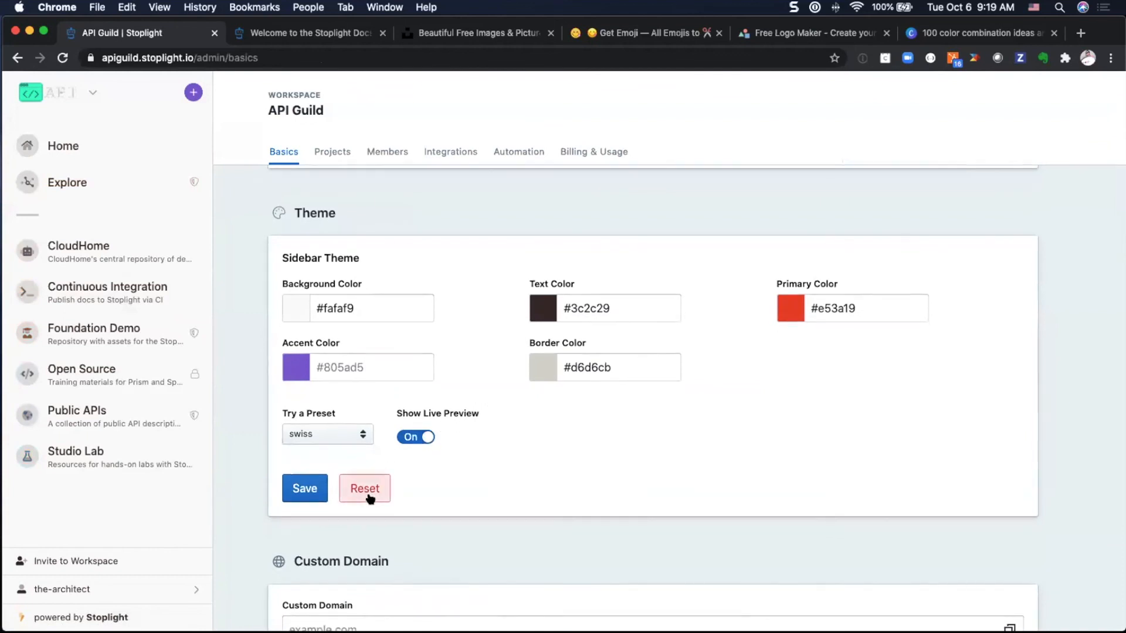
scroll(368, 496, up, 1)
scroll(370, 497, up, 1)
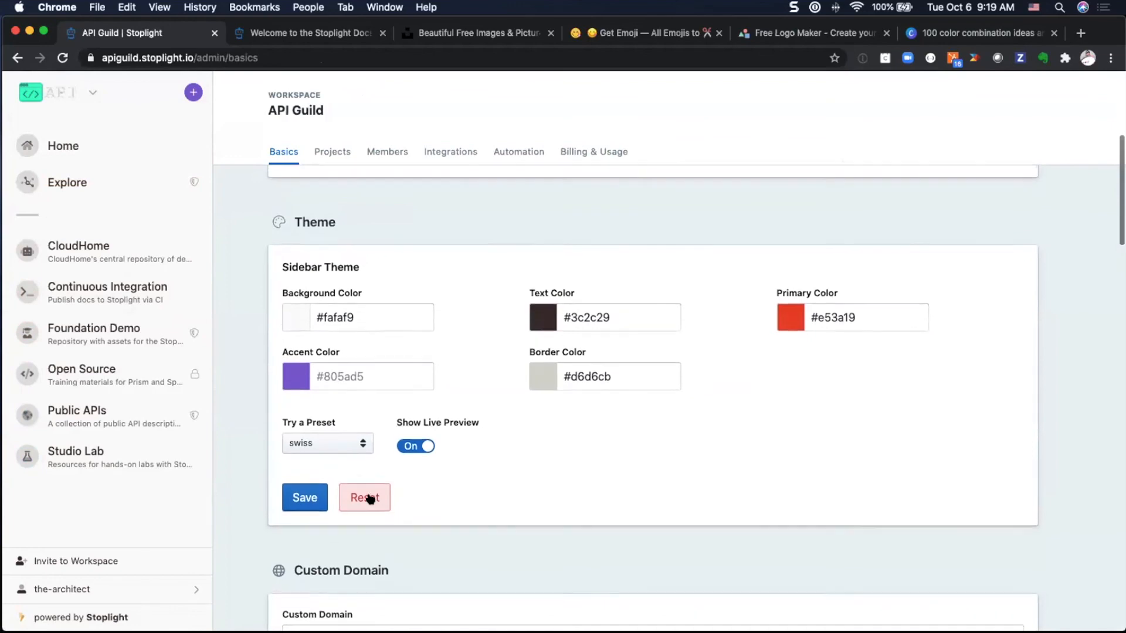
click(368, 497)
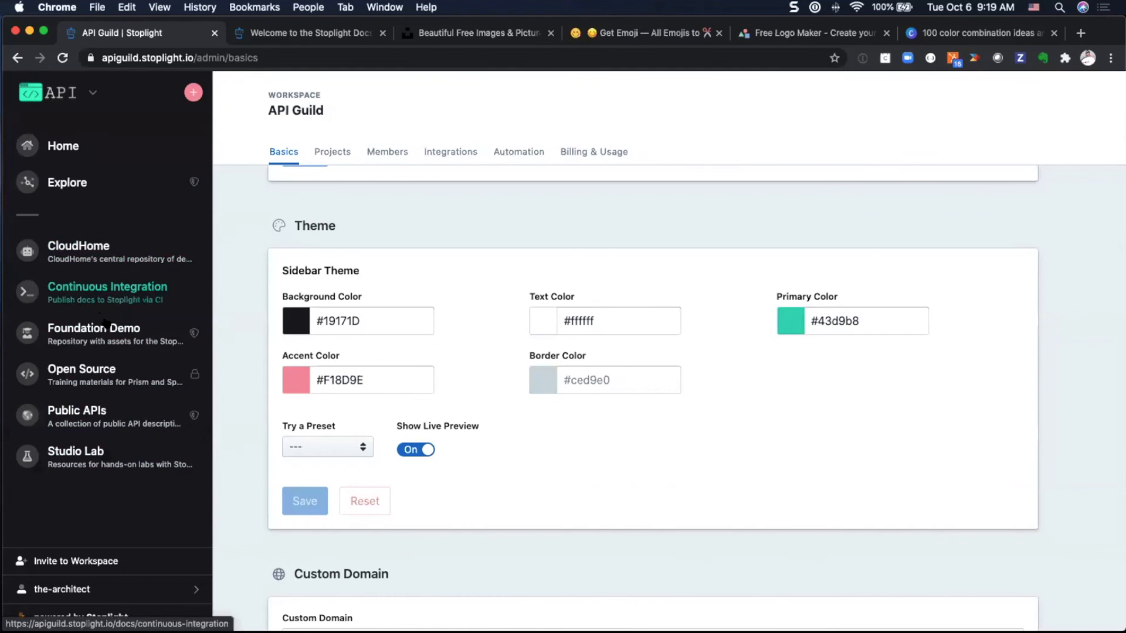
- Try the swiss sidebar preset once more and reset the theme colors
click(312, 450)
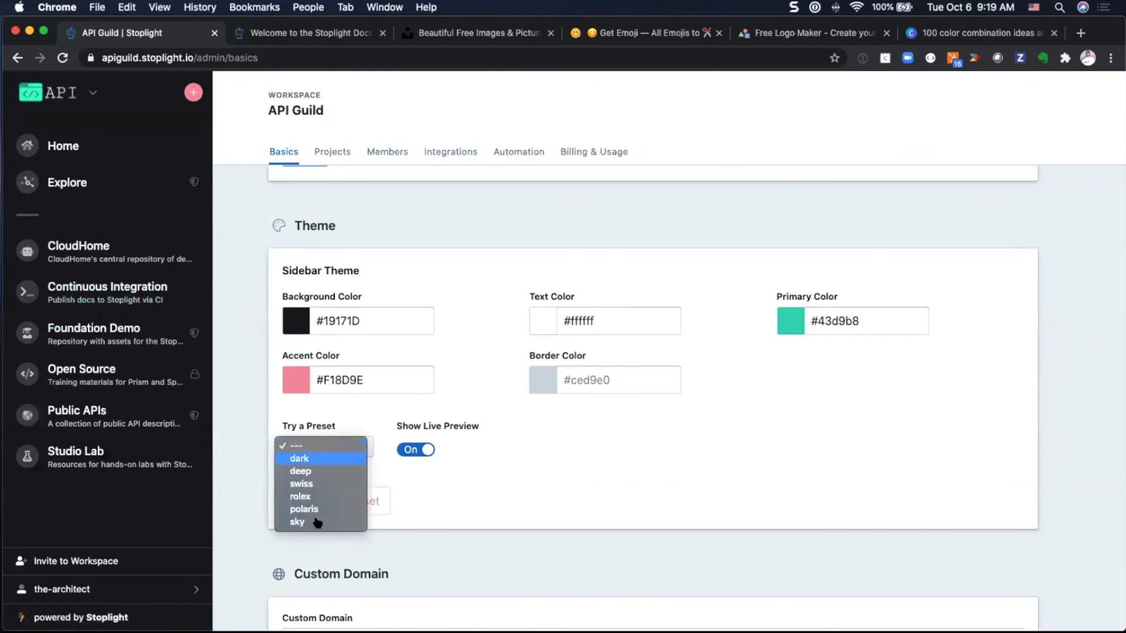
click(309, 484)
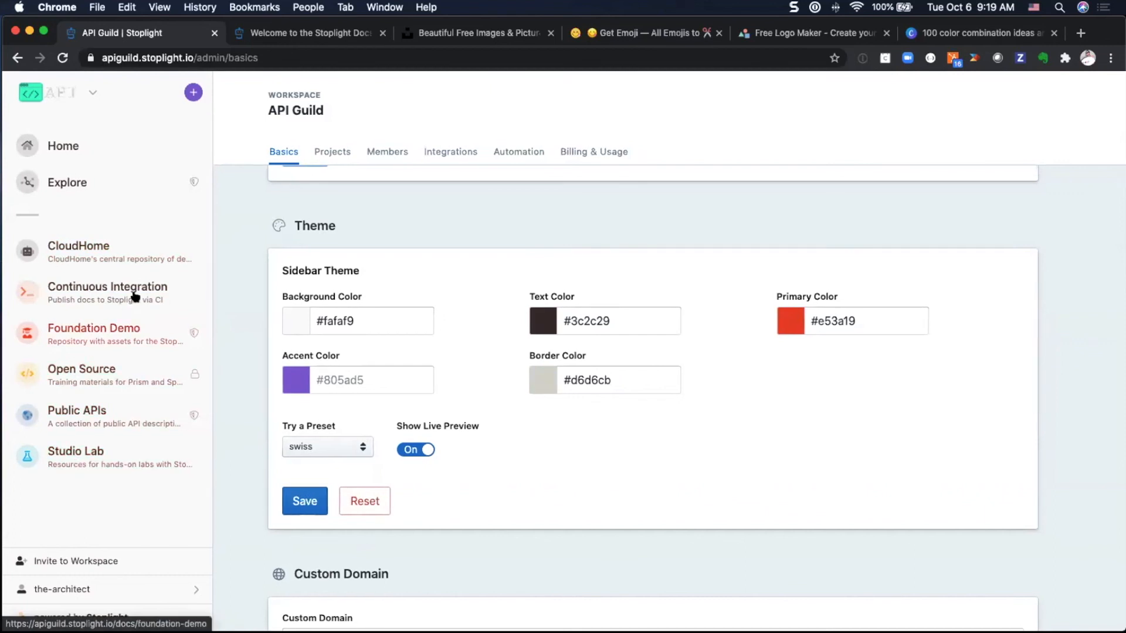
click(318, 451)
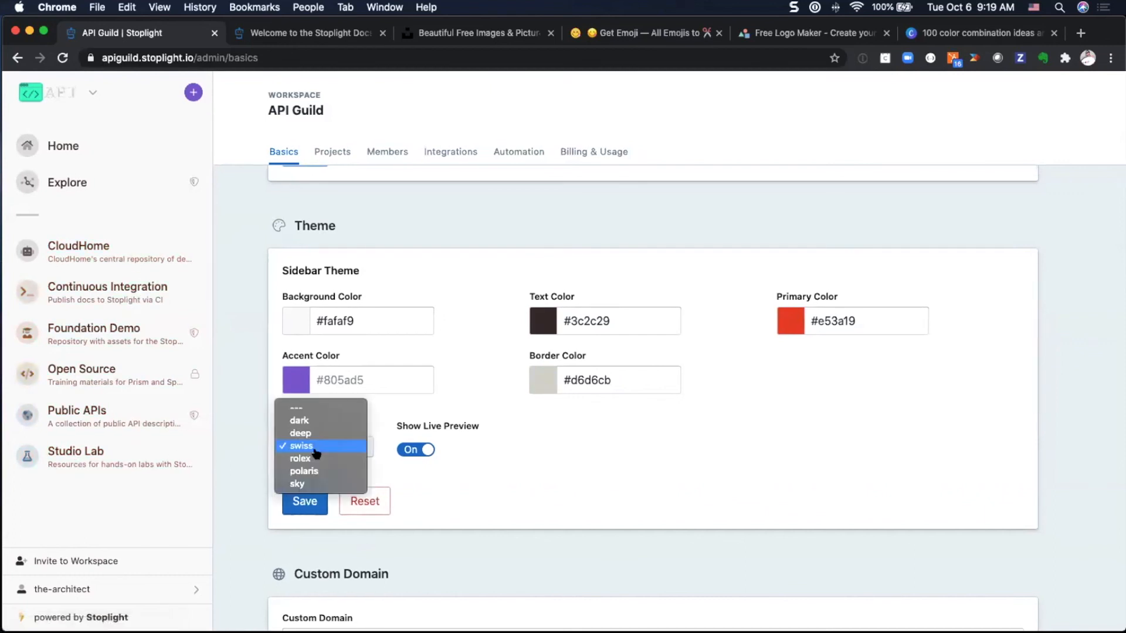
click(377, 511)
click(375, 508)
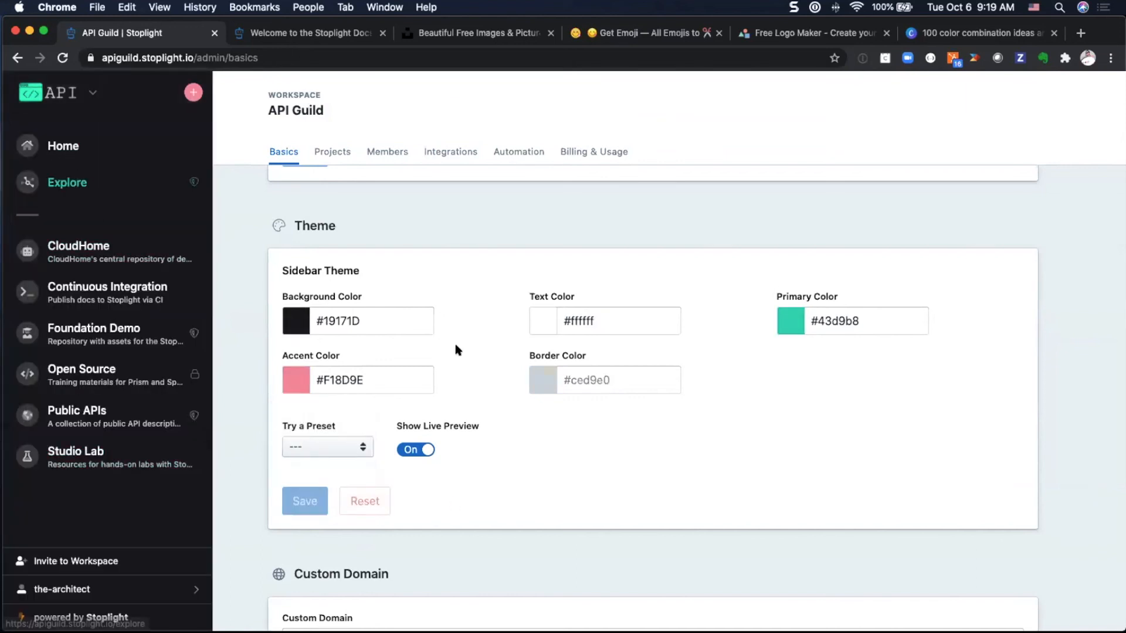
- Review the workspace basics and examine the Home Screen Markdown Content, from its image links to the Discover section
scroll(747, 467, up, 4)
scroll(748, 466, up, 2)
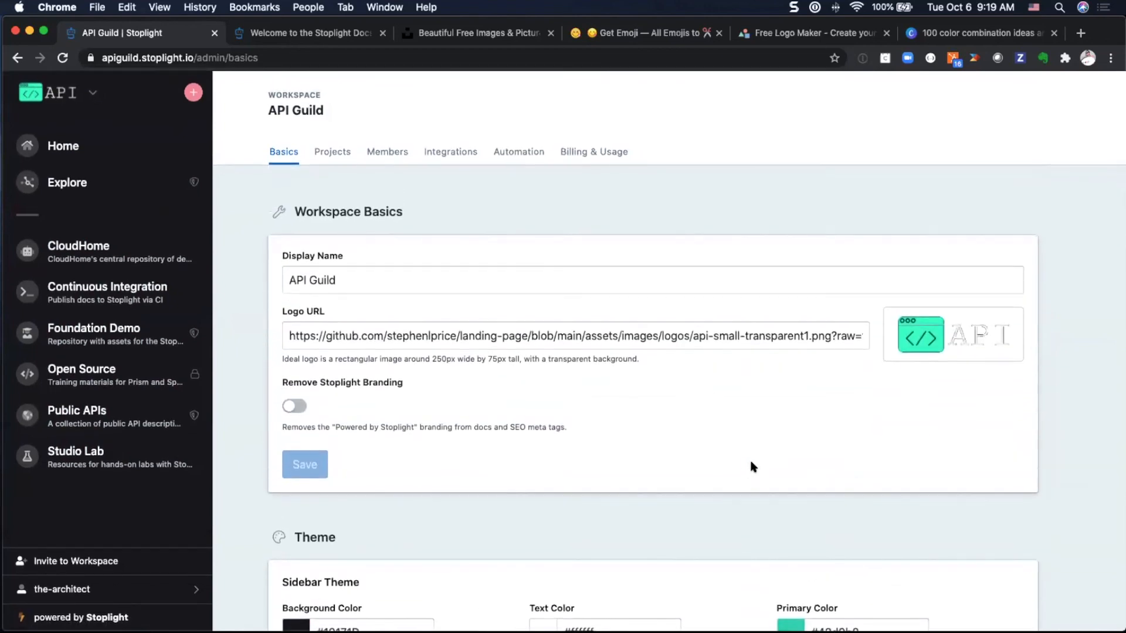
scroll(738, 462, down, 15)
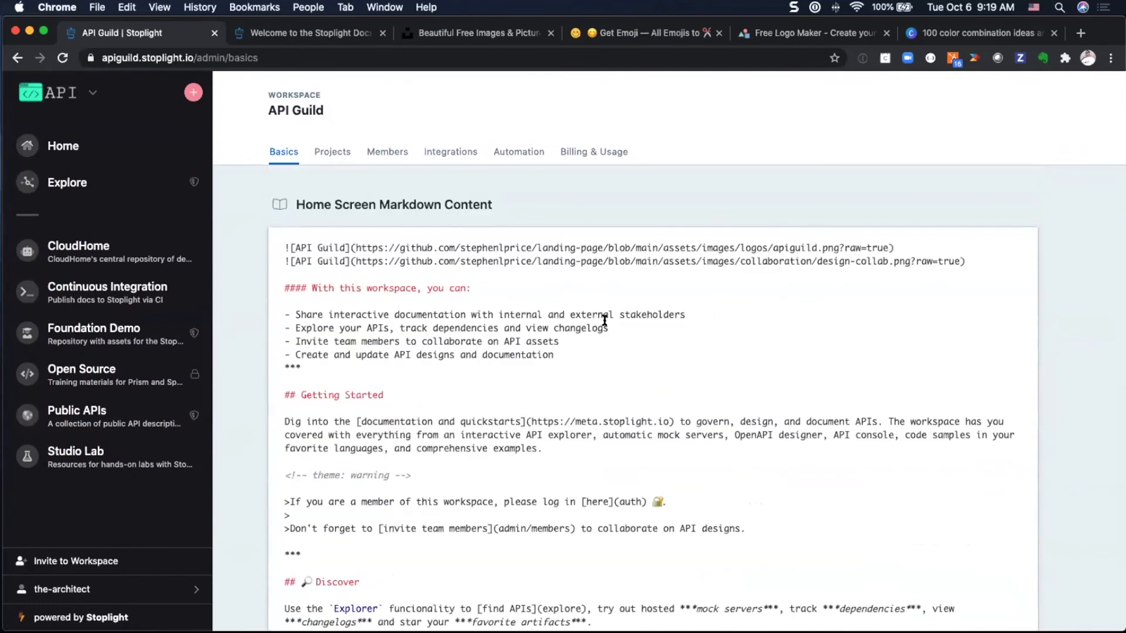
drag(296, 205, 487, 209)
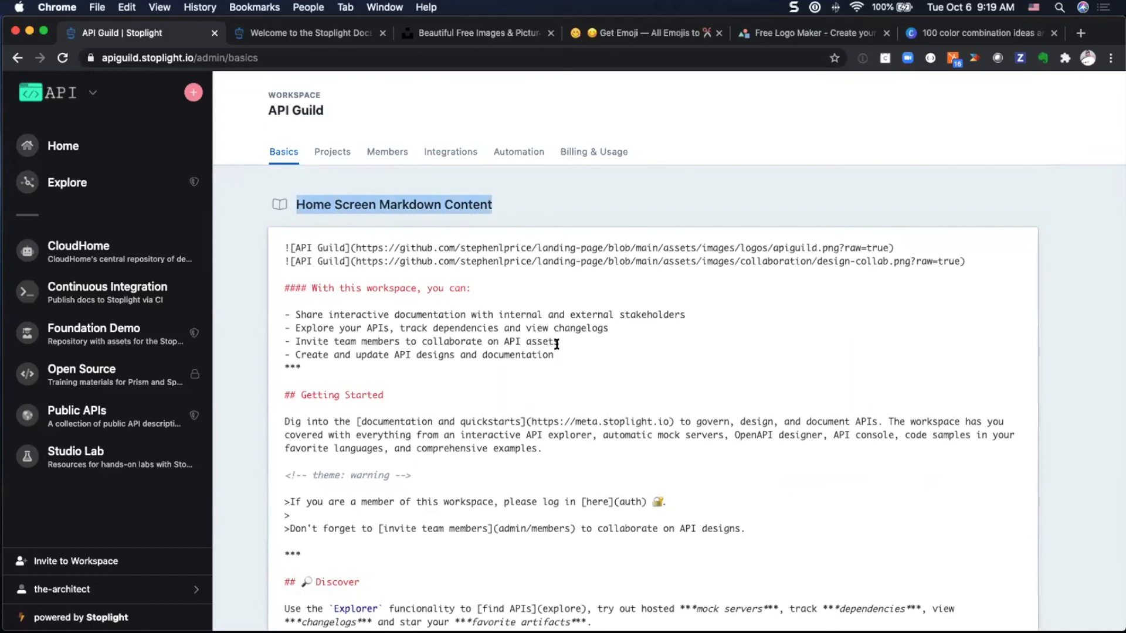
scroll(557, 345, down, 3)
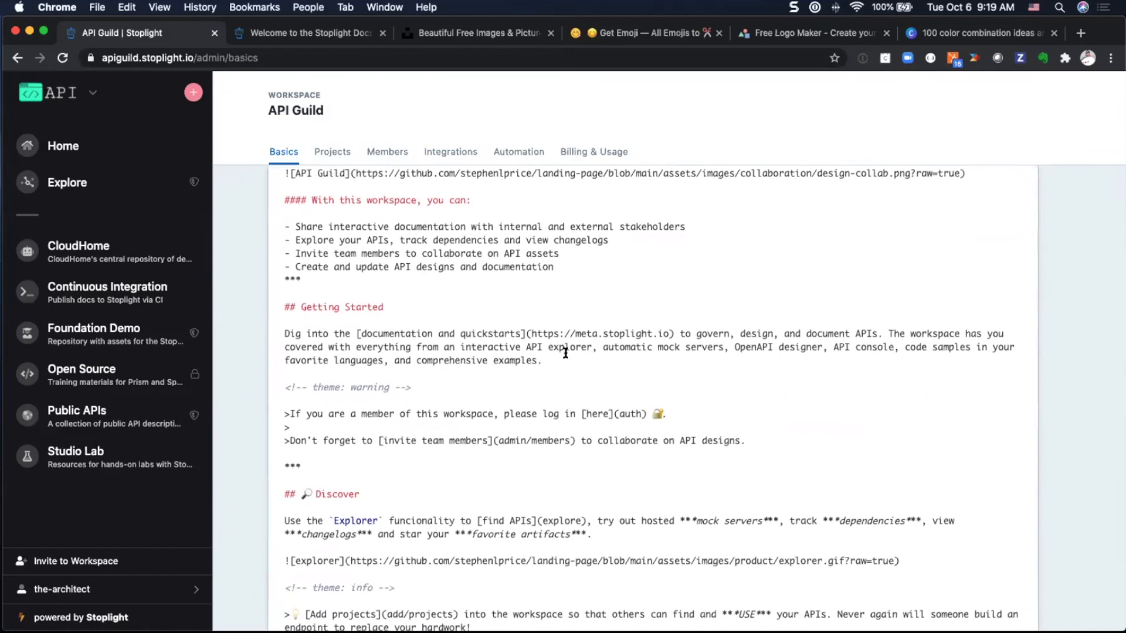
scroll(566, 352, up, 2)
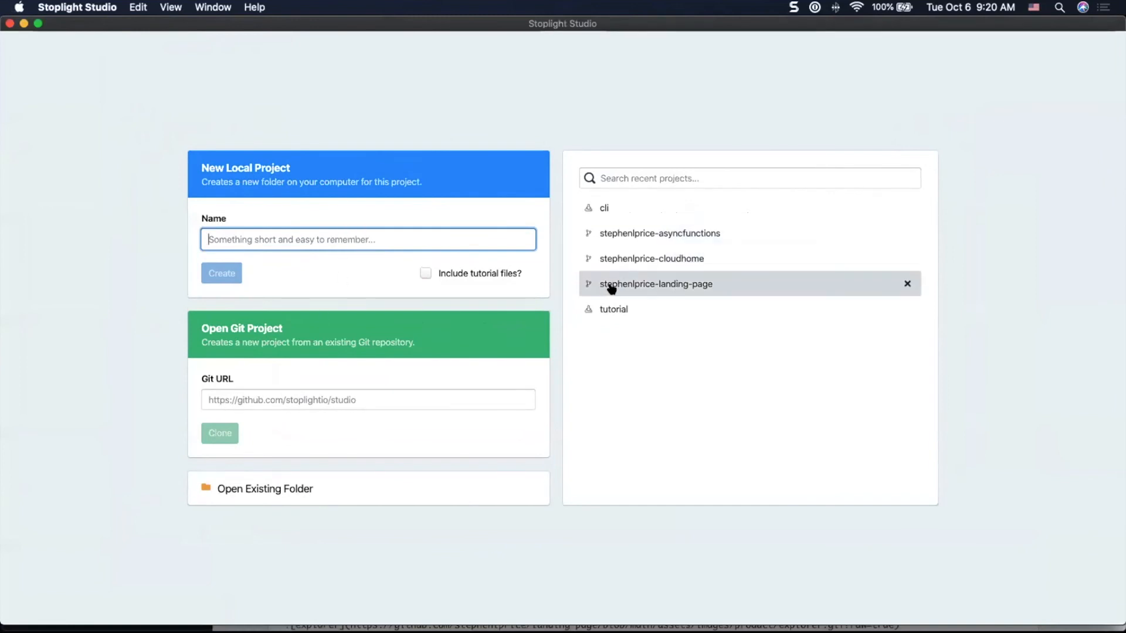
- Open the landing-page project in Stoplight Studio and compare the Markdown of Landing Page.md with its rendered preview
click(681, 285)
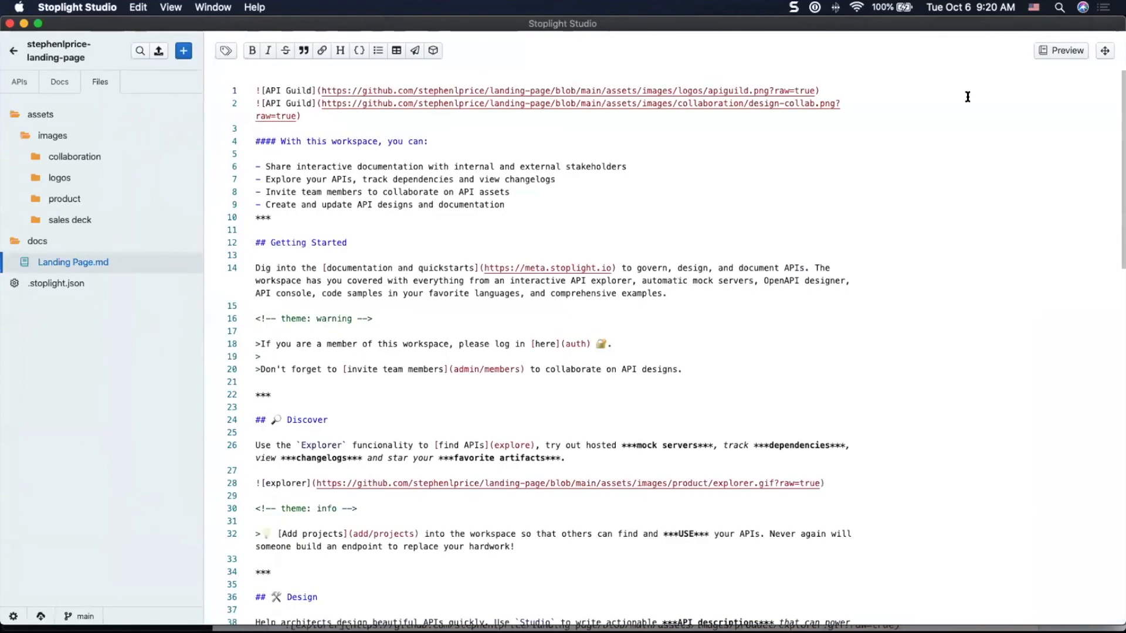
click(1049, 50)
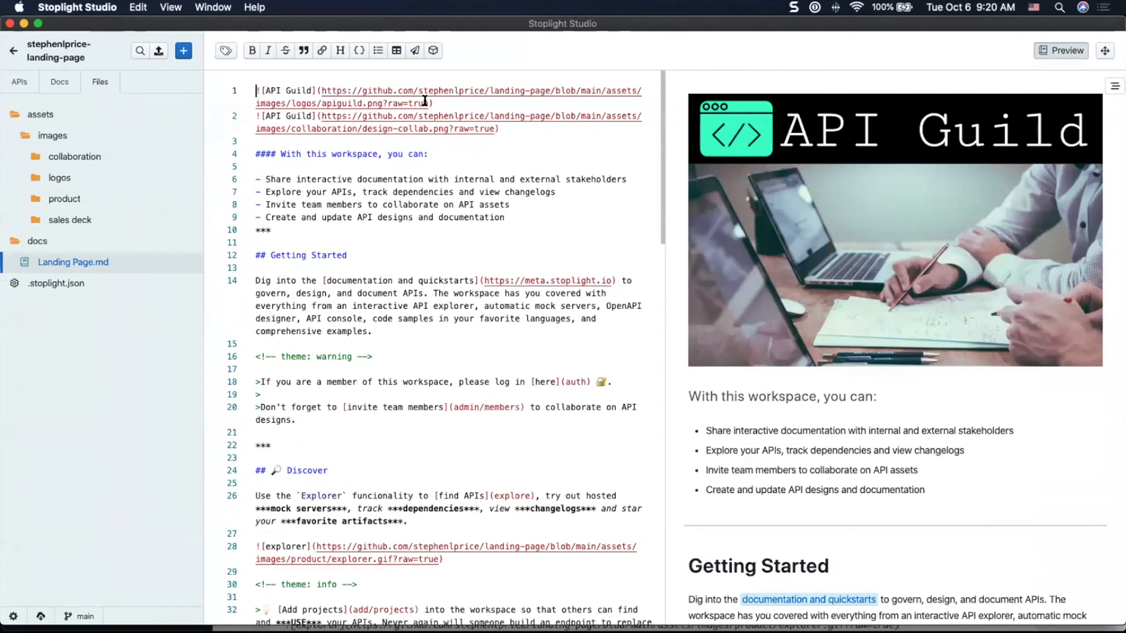
double_click(324, 94)
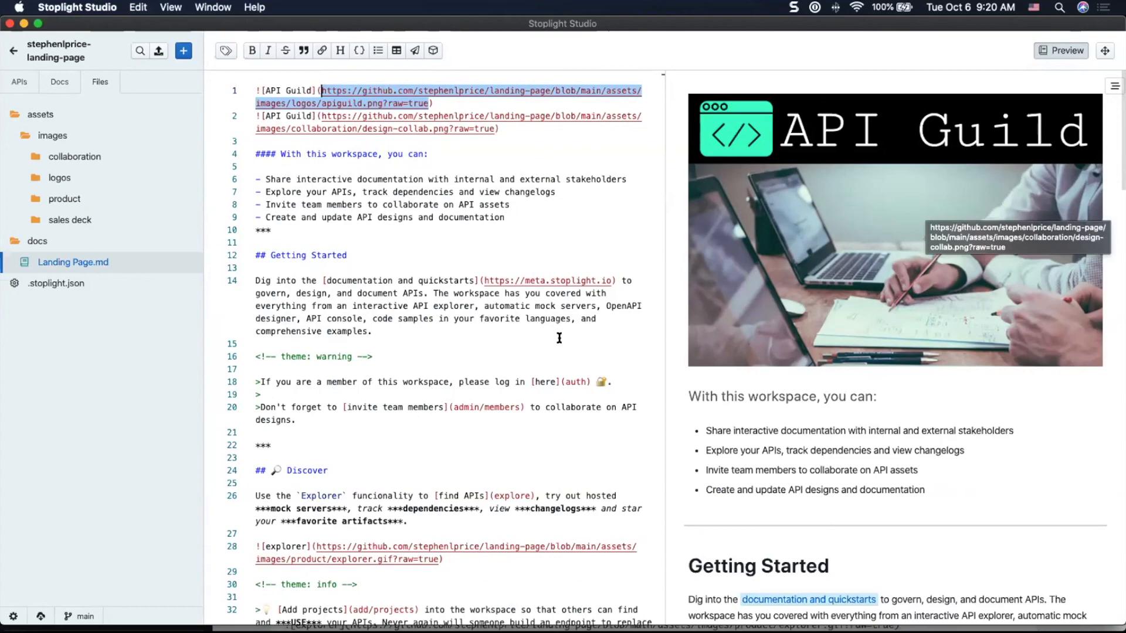
scroll(527, 290, down, 3)
scroll(288, 56, up, 3)
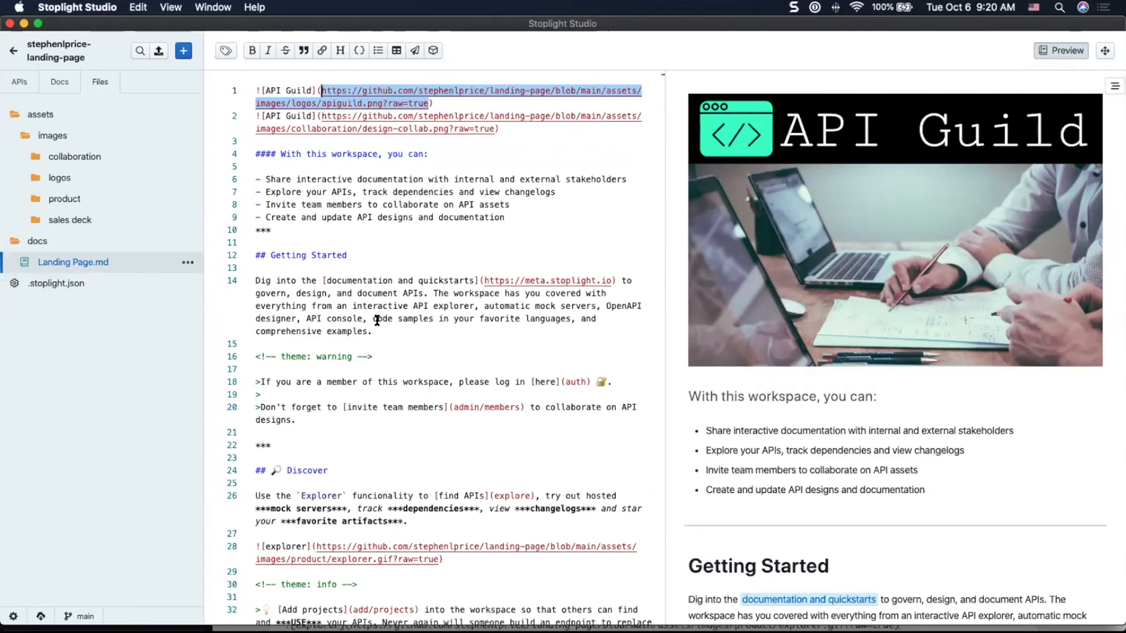
scroll(352, 321, down, 3)
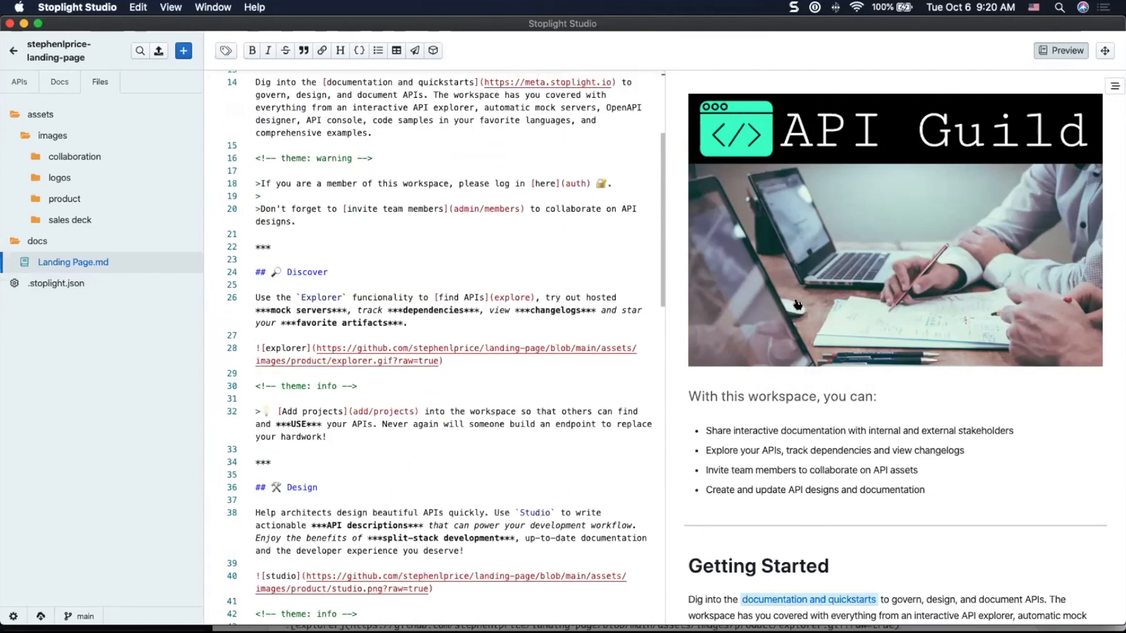
scroll(738, 289, down, 4)
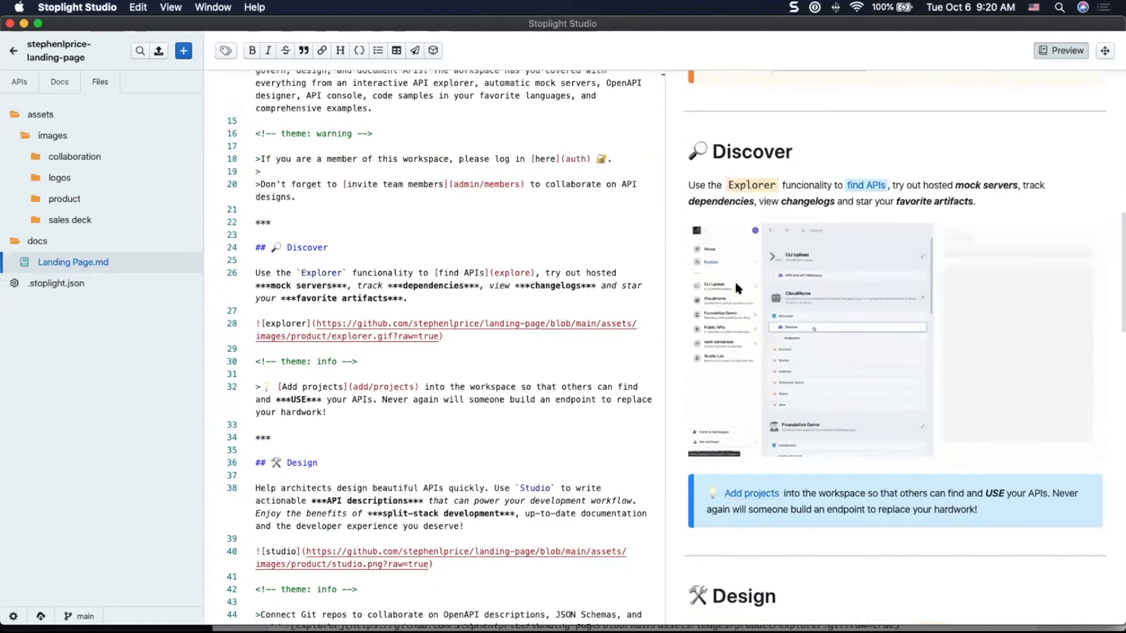
scroll(738, 289, up, 11)
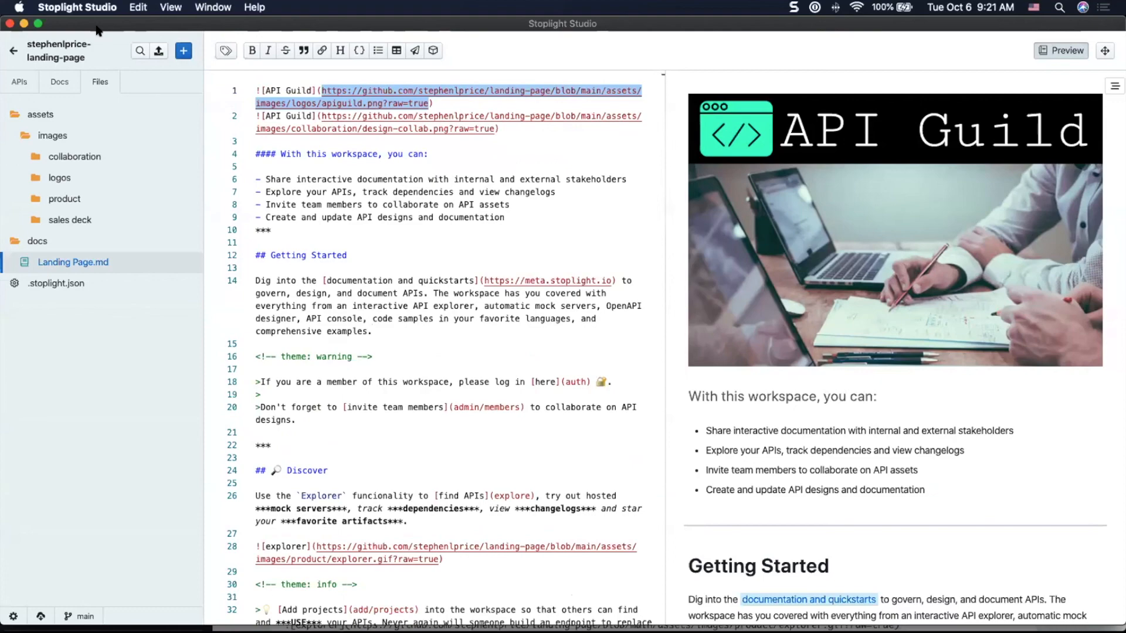
- Switch back to Chrome, check the workspace's logo URL and enable Remove Stoplight Branding in the basic settings
key(super+Tab)
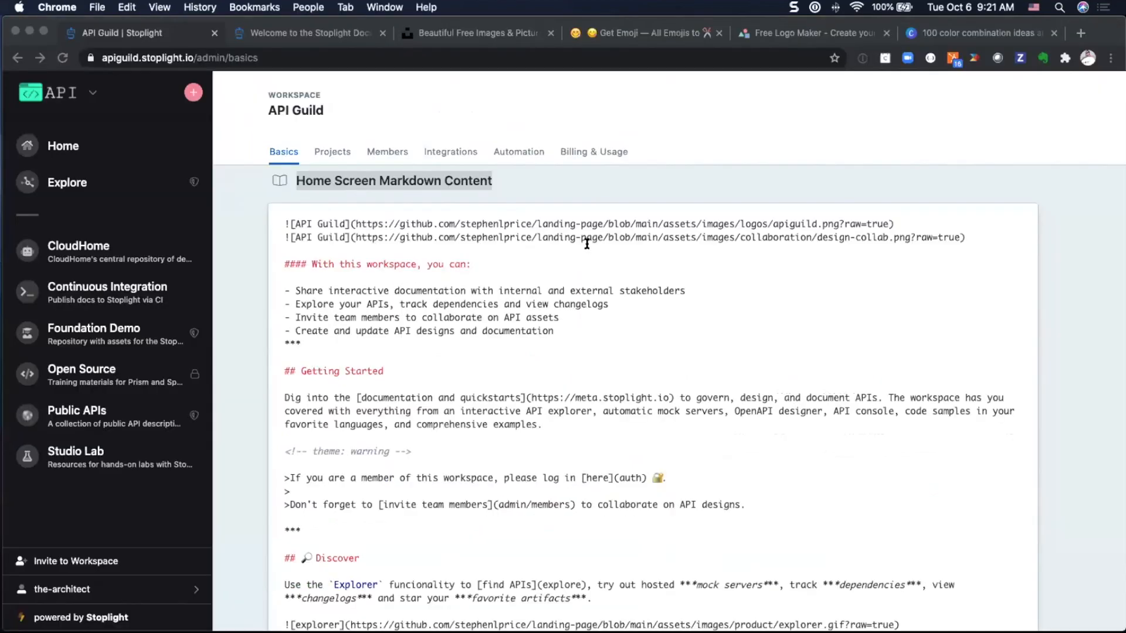
scroll(585, 246, up, 6)
scroll(576, 252, up, 10)
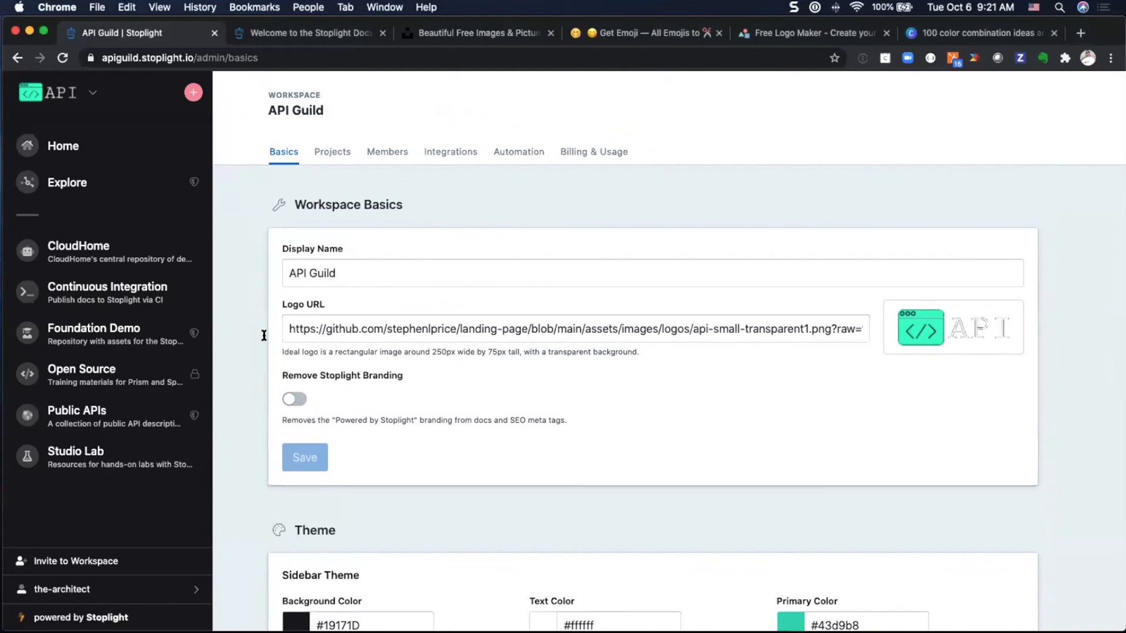
drag(290, 328, 891, 342)
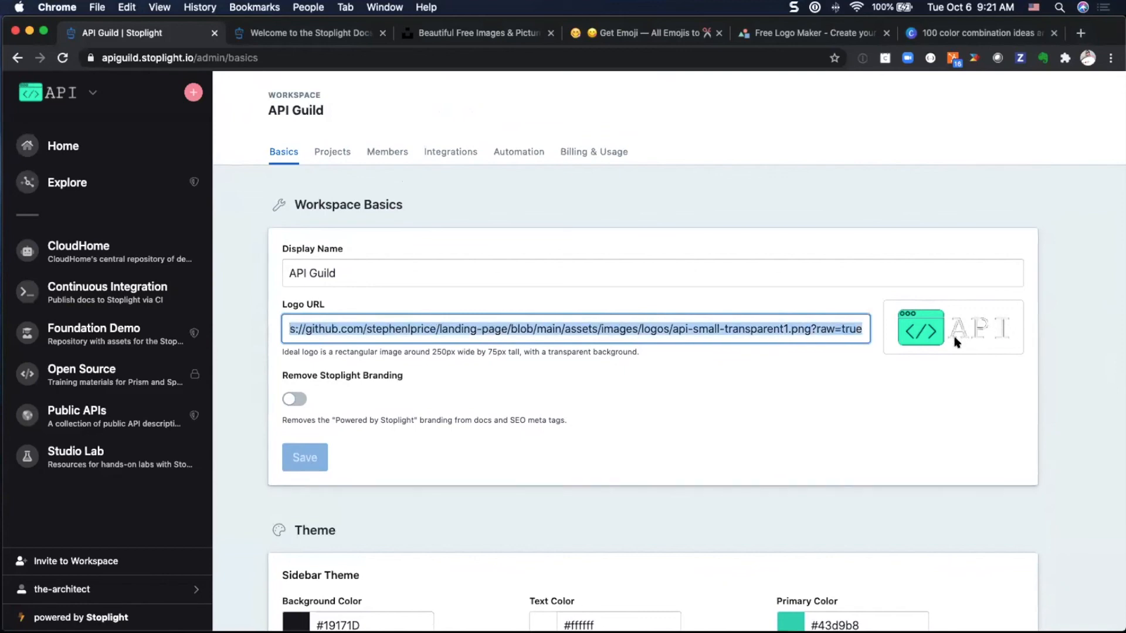
click(346, 387)
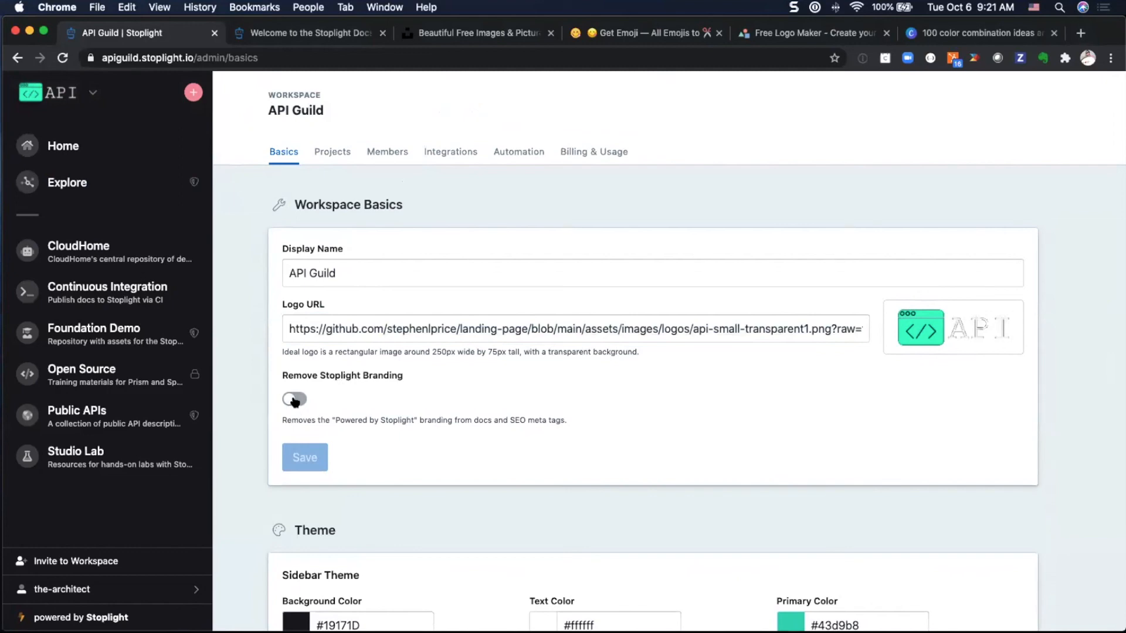
click(294, 400)
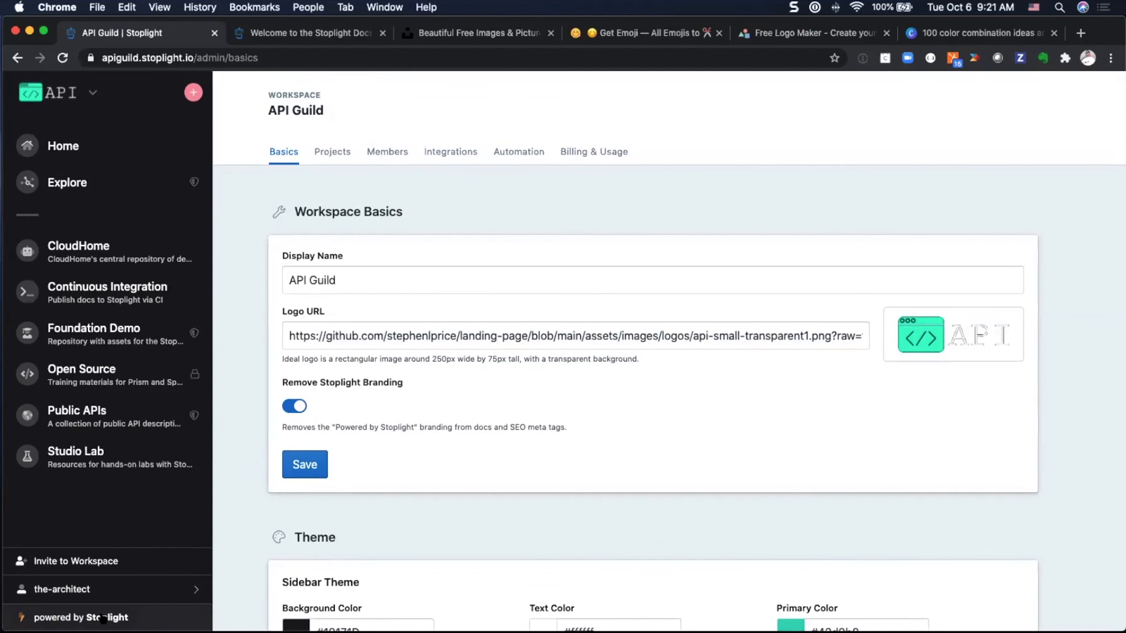
- Turn off Remove Stoplight Branding in the workspace basics and examine the custom domain's setup instructions
click(295, 408)
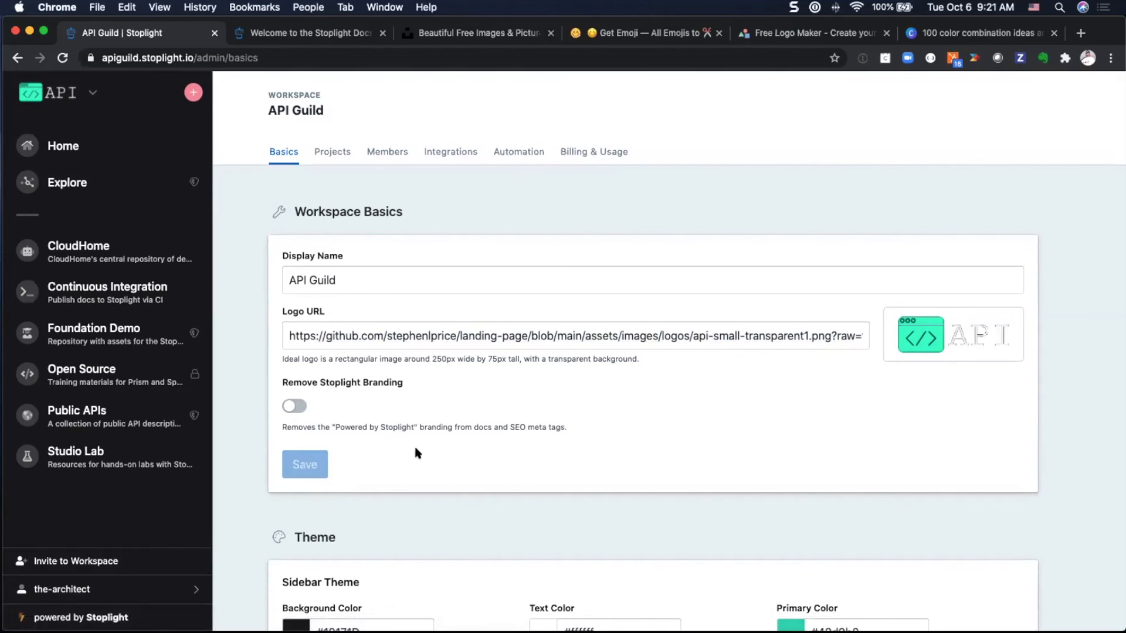
scroll(418, 454, down, 10)
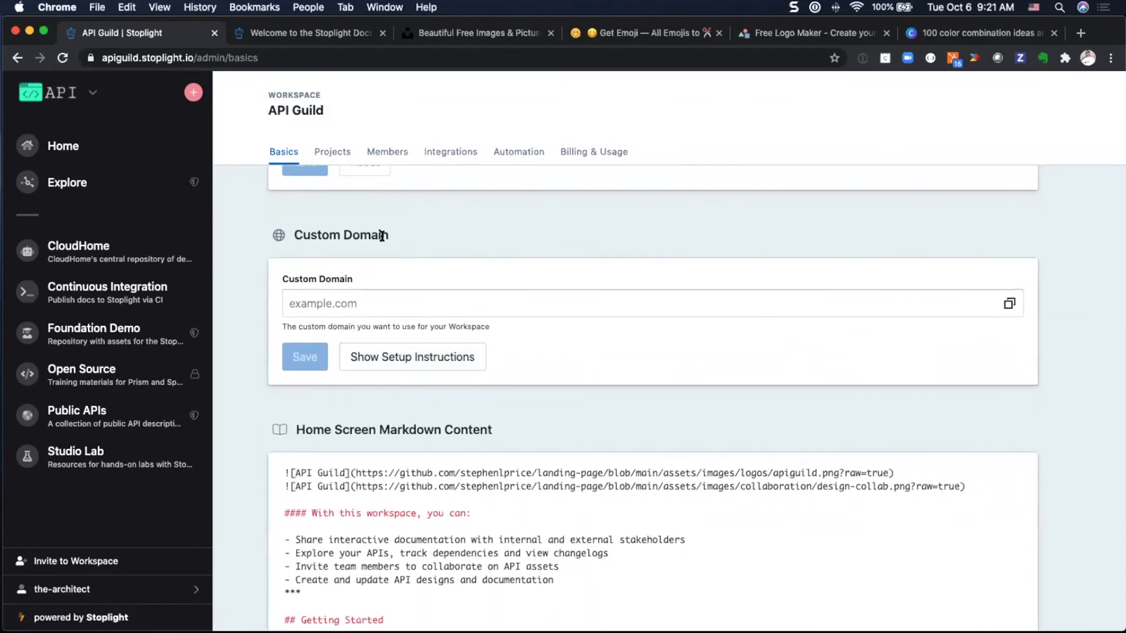
click(404, 357)
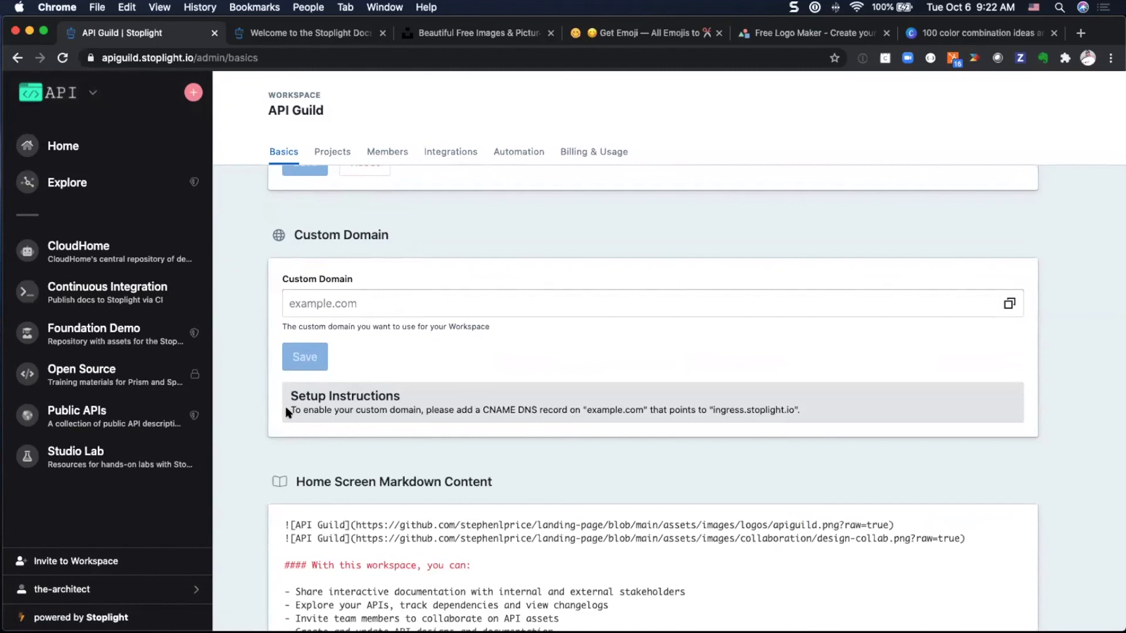
drag(305, 407, 809, 413)
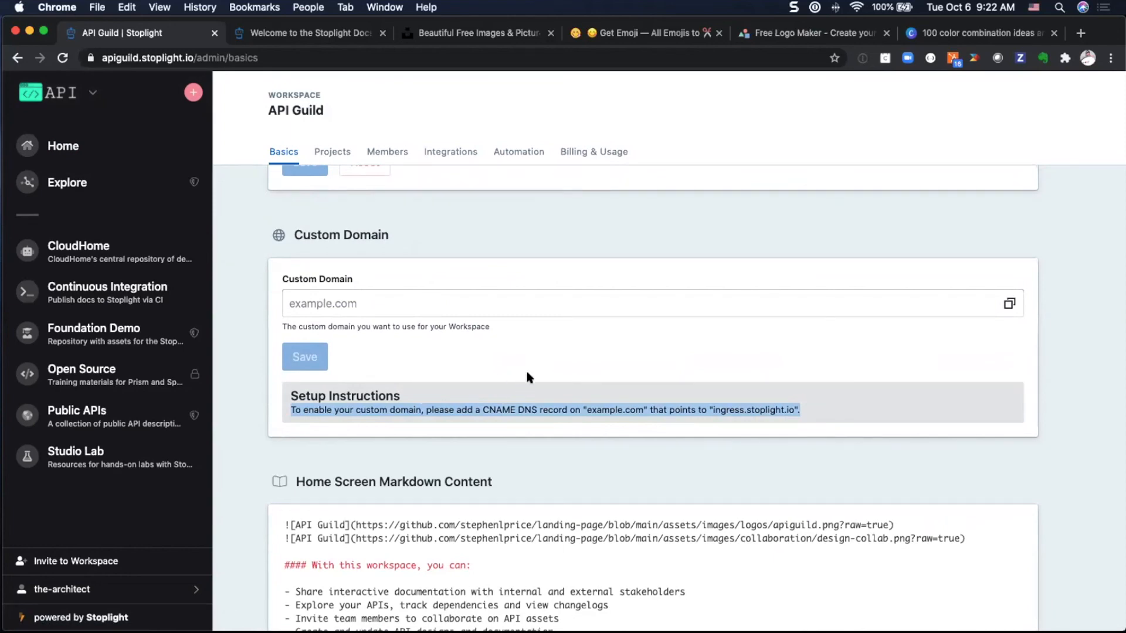
click(520, 386)
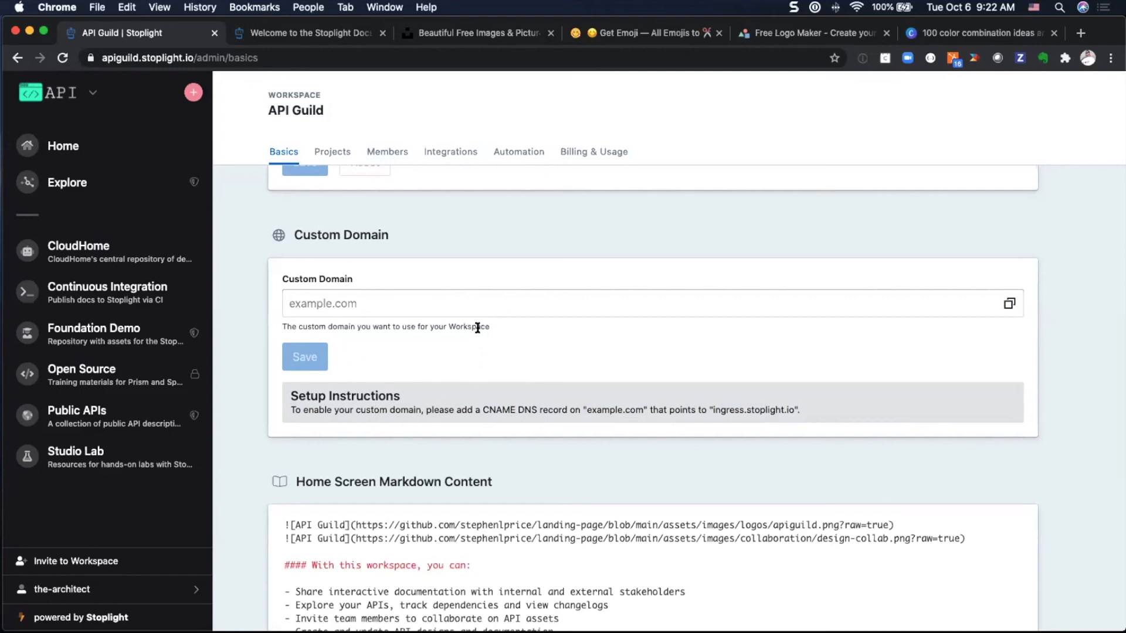
scroll(437, 354, down, 6)
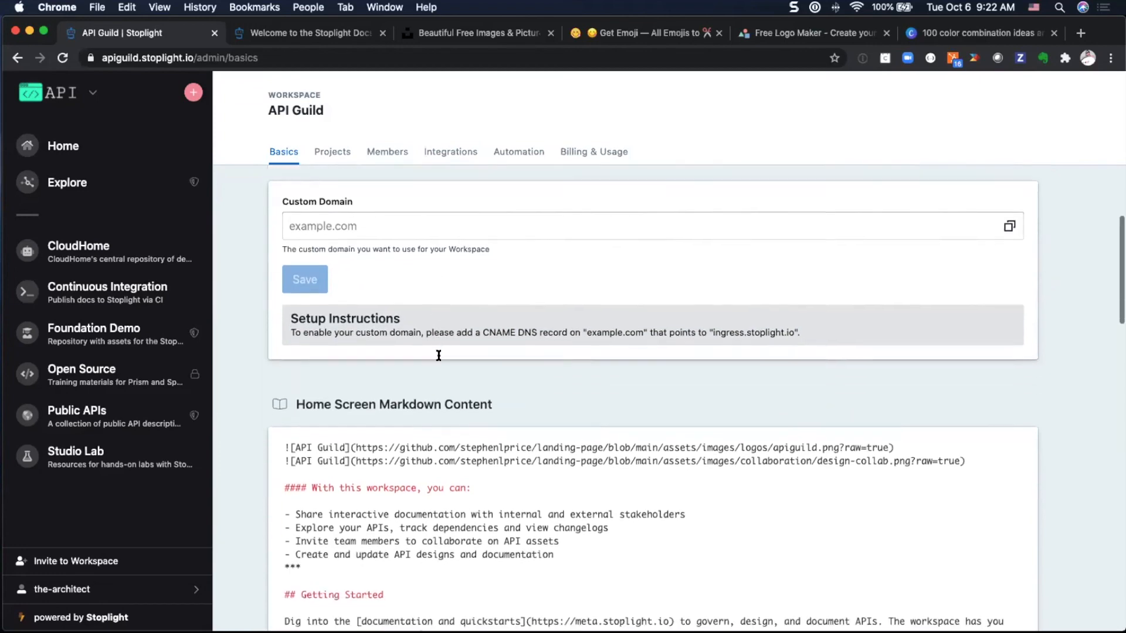
- Open the CloudHome project, skim its Welcome page and open the project's settings
scroll(437, 354, up, 12)
scroll(458, 271, up, 2)
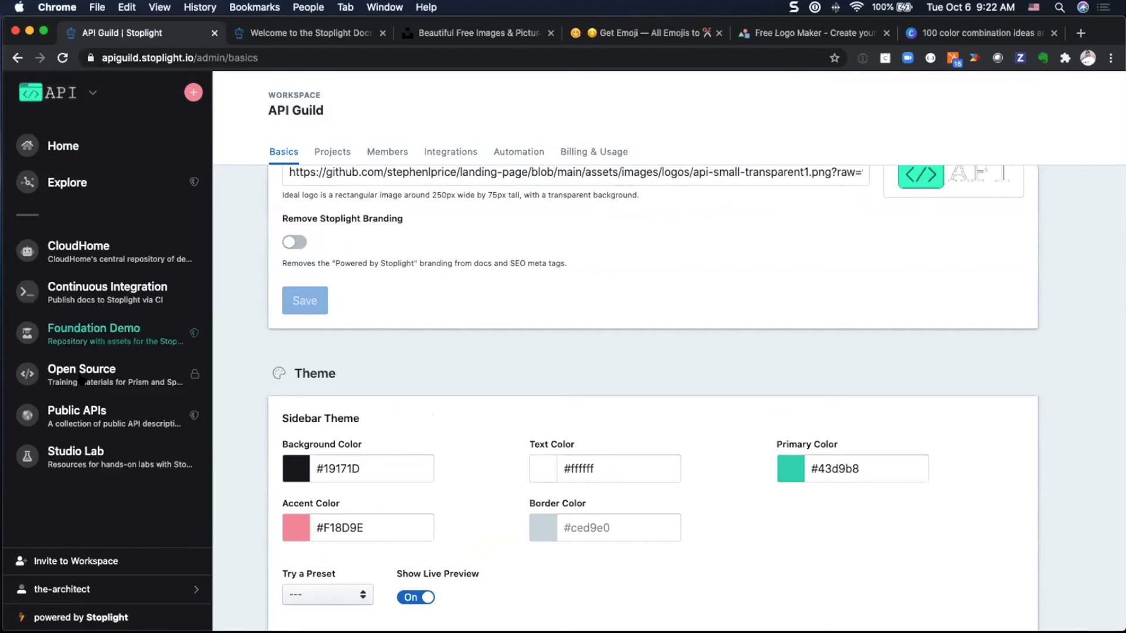
click(94, 258)
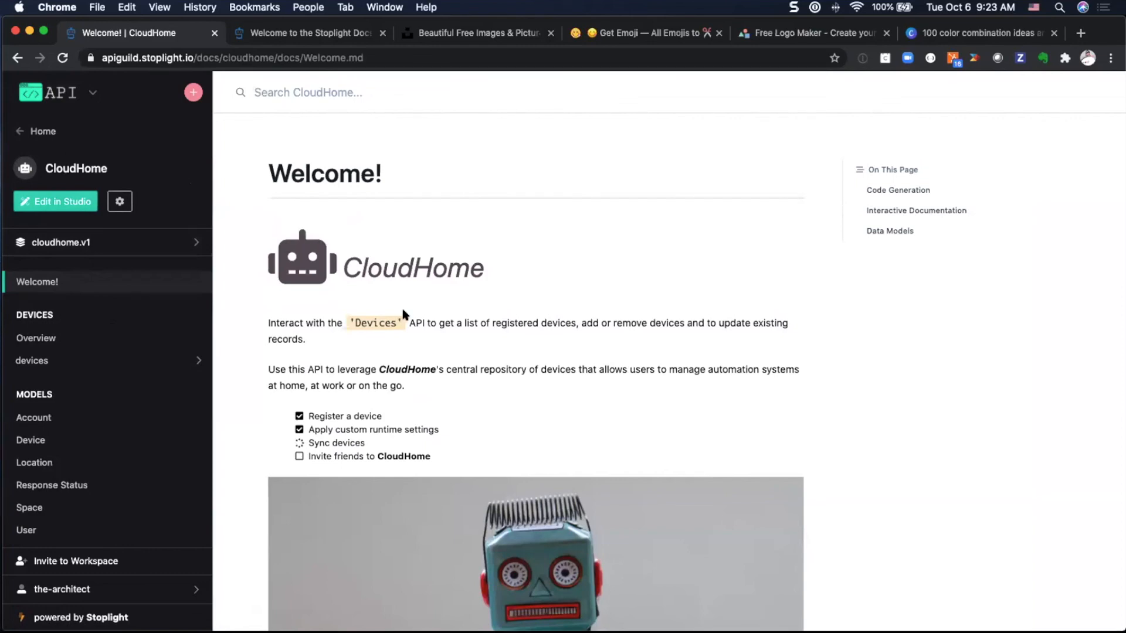
scroll(402, 314, down, 5)
scroll(402, 308, up, 3)
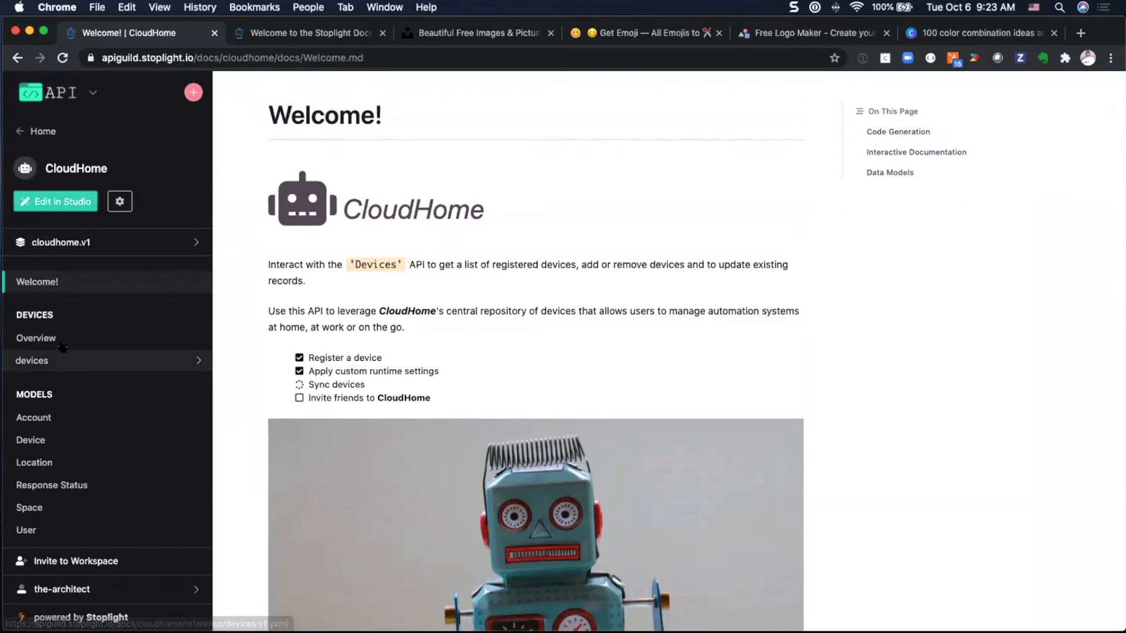
click(121, 202)
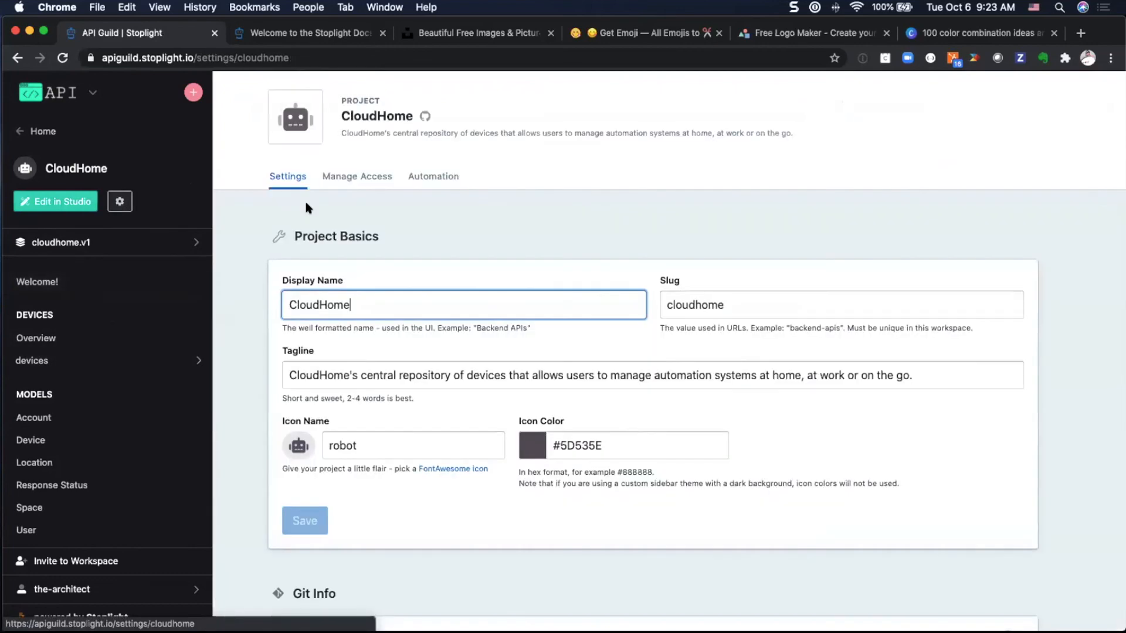
scroll(361, 300, down, 1)
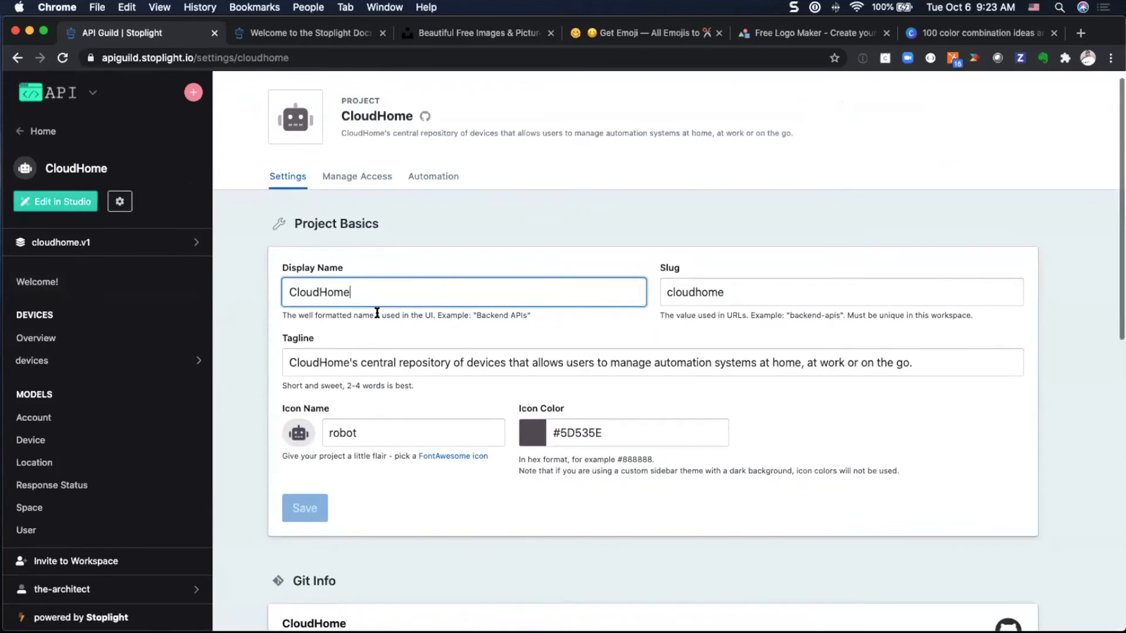
- Examine the CloudHome project's display name and tagline, and compare its slug with the page's URL
double_click(285, 291)
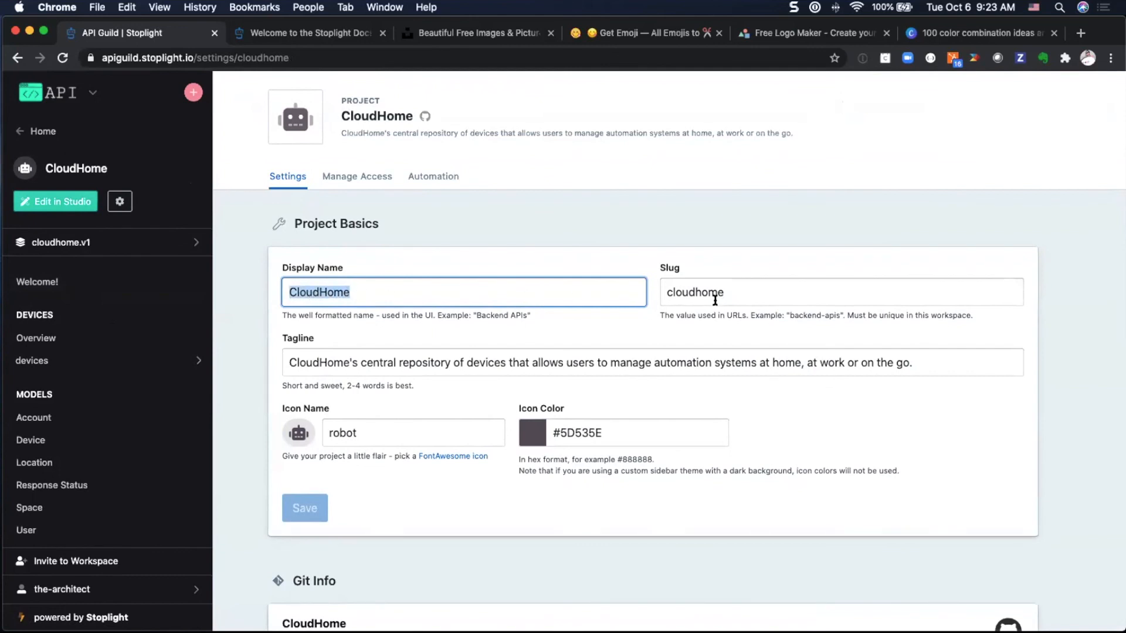
double_click(675, 291)
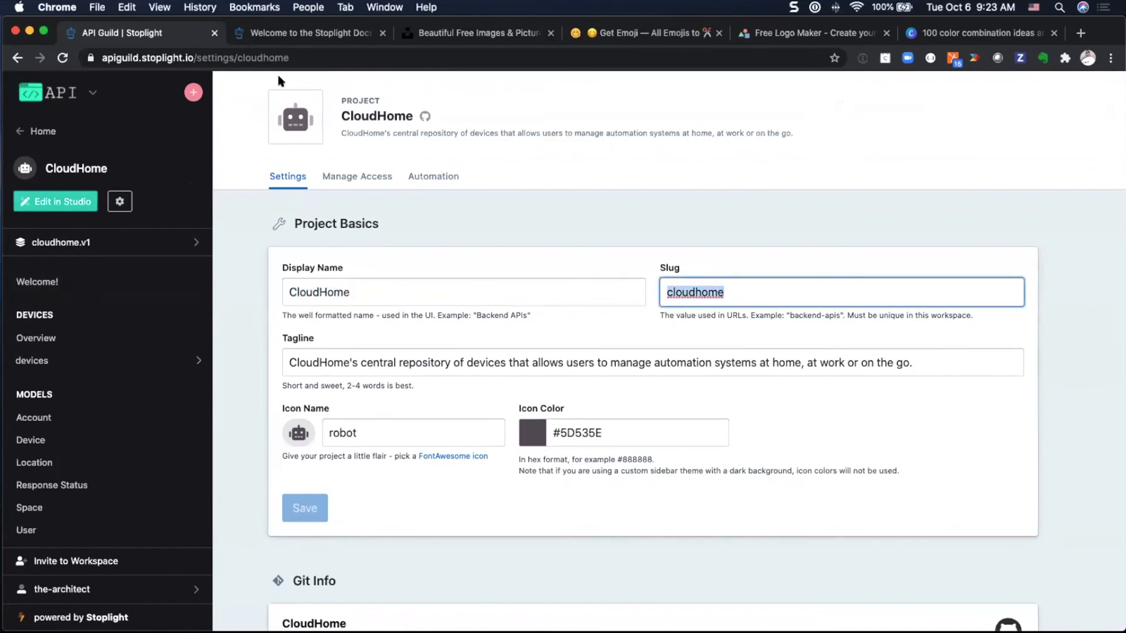
click(286, 59)
key(Right)
double_click(316, 58)
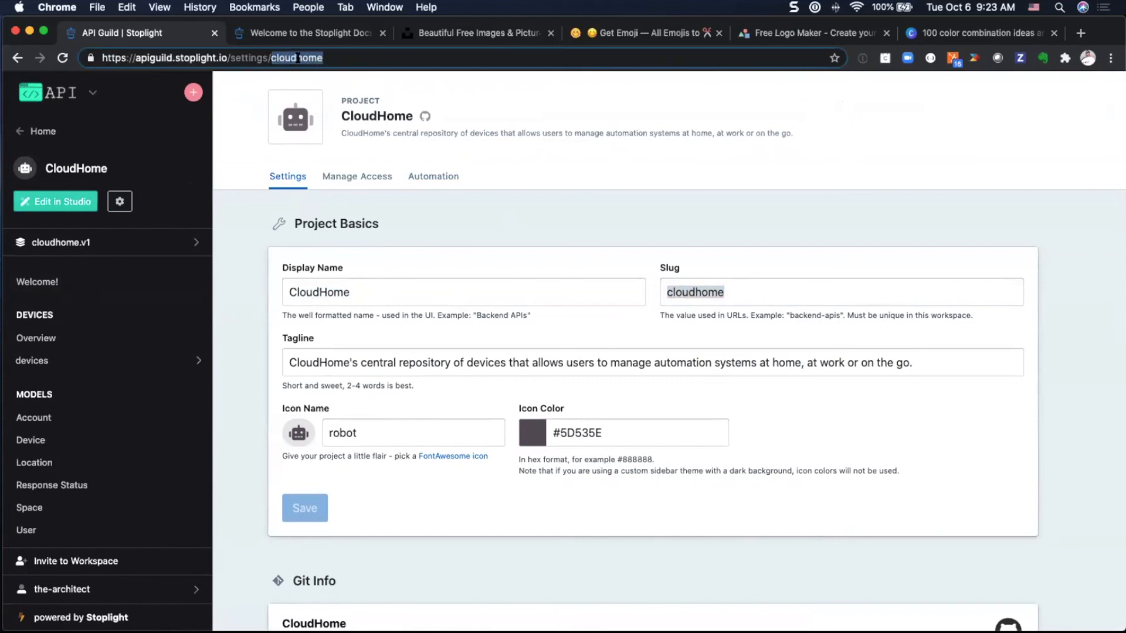
click(724, 302)
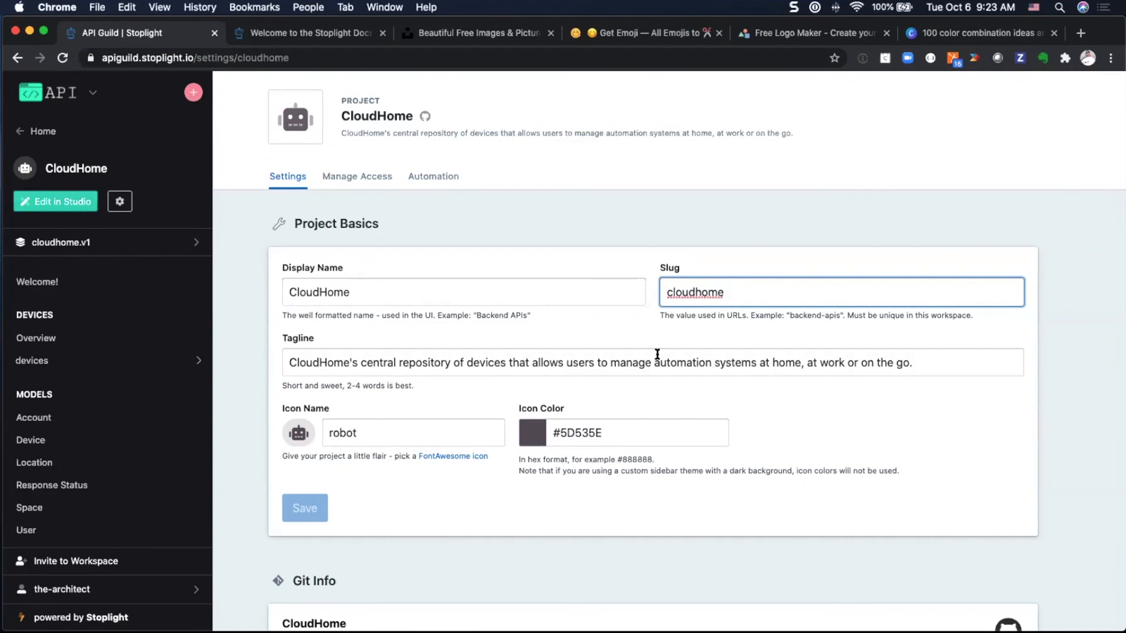
drag(288, 362, 312, 363)
drag(444, 362, 910, 367)
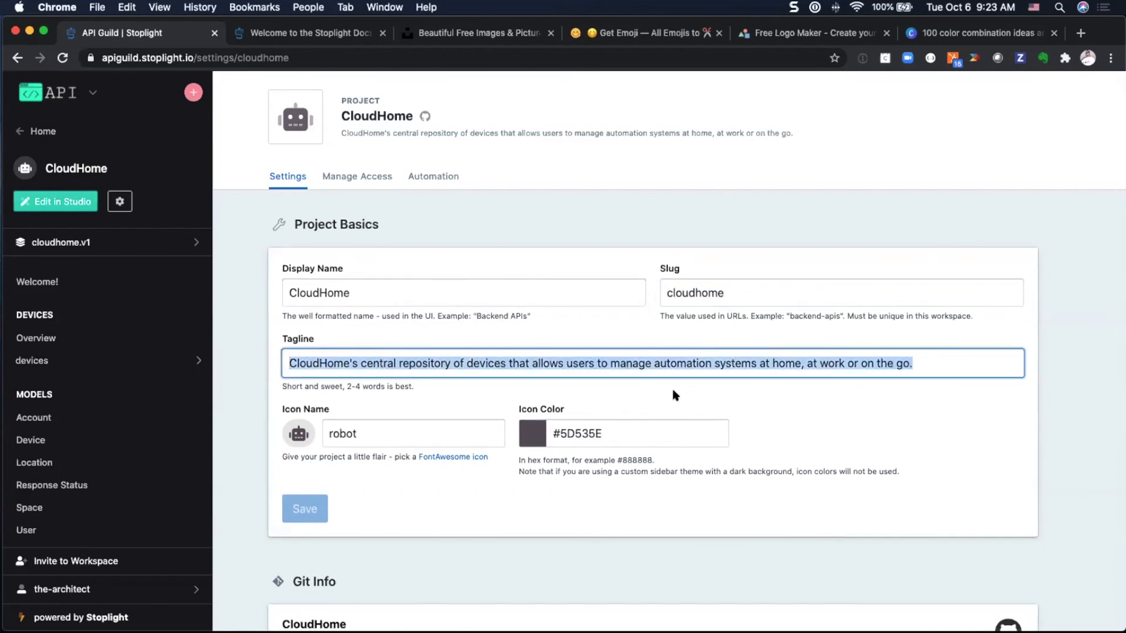
- Open the Font Awesome icon gallery from the project's icon setting in a new tab and browse the icons
scroll(674, 394, down, 3)
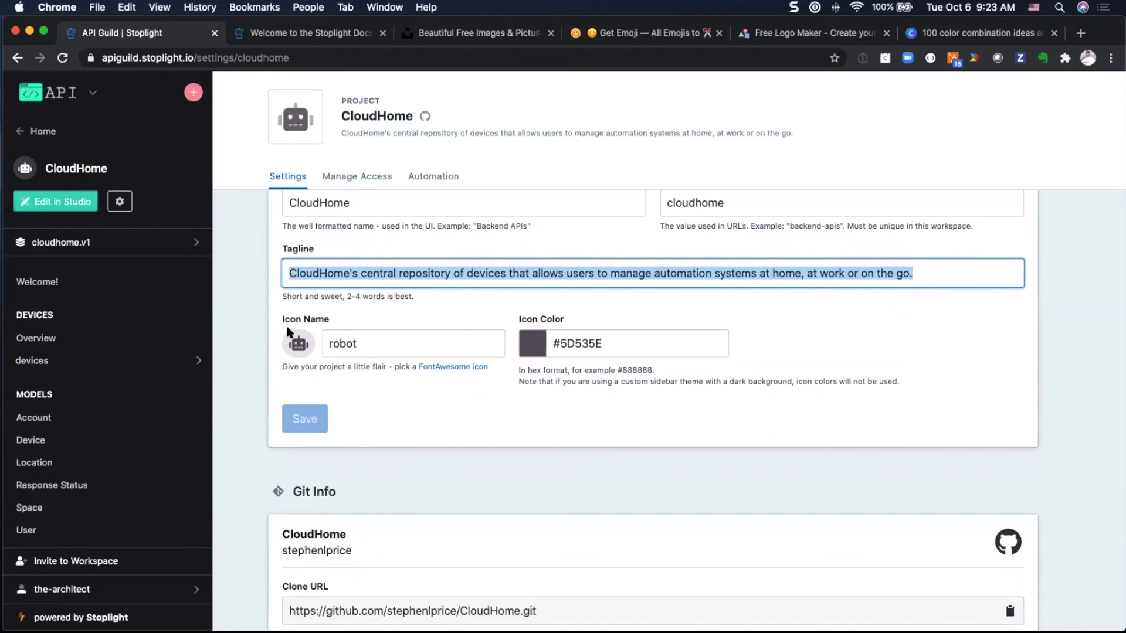
super+click(443, 367)
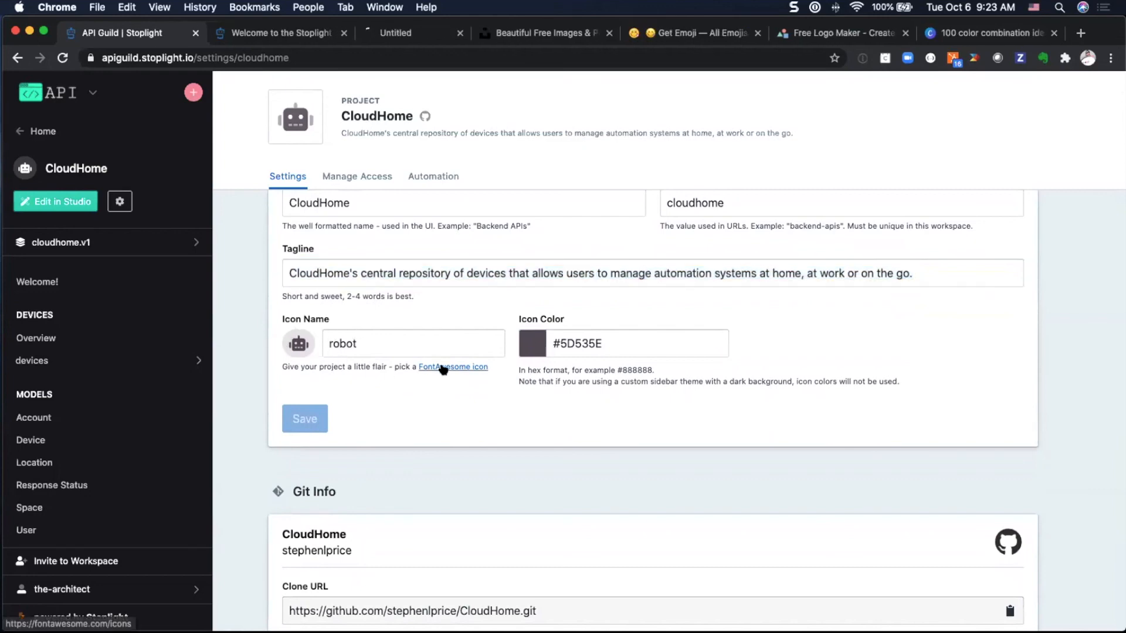
click(383, 36)
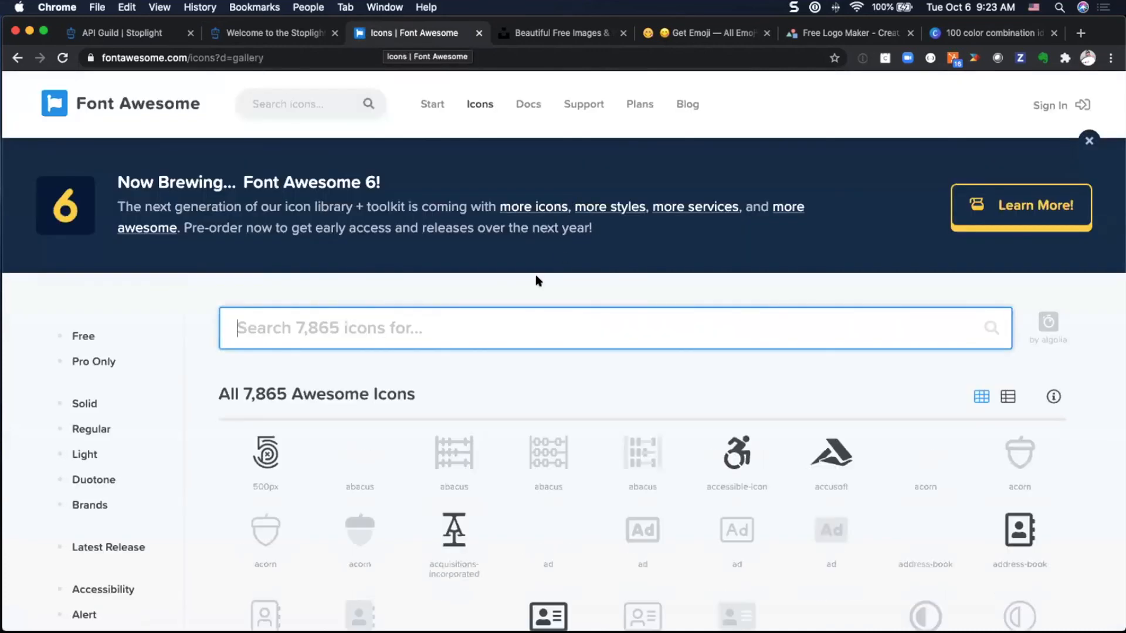
scroll(536, 279, down, 5)
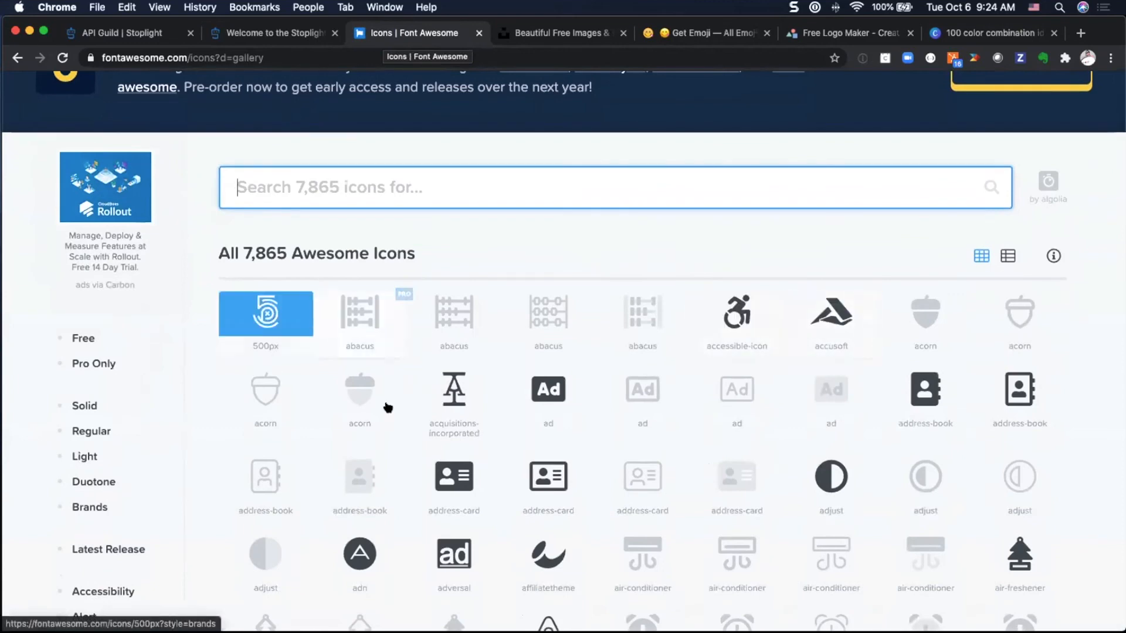
scroll(613, 395, down, 1)
scroll(613, 395, down, 3)
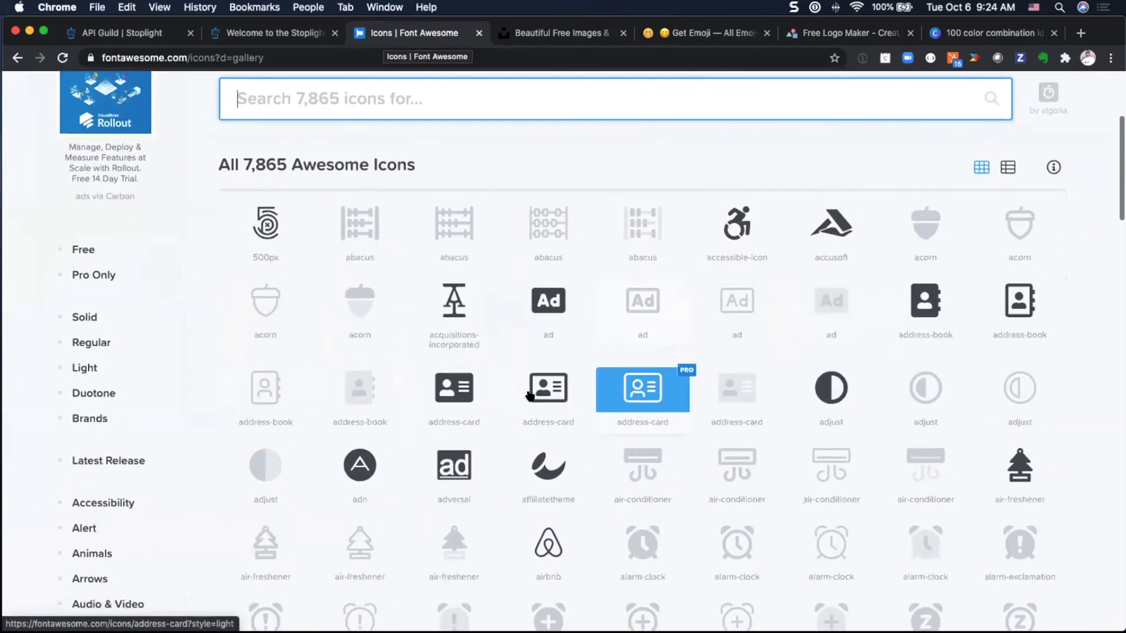
scroll(447, 452, down, 7)
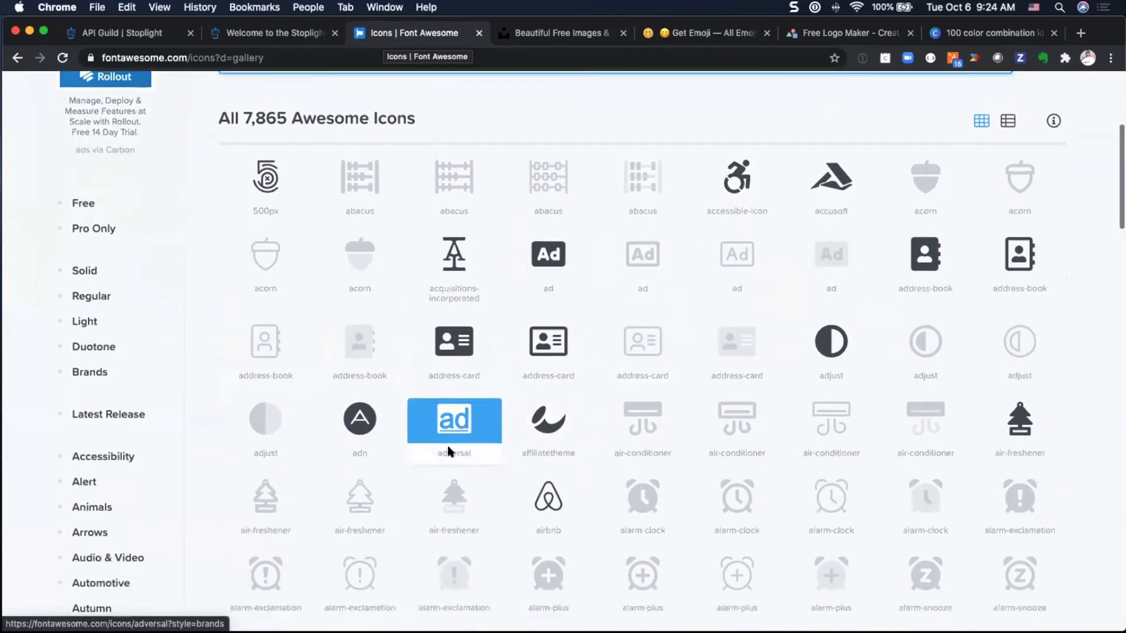
scroll(447, 452, down, 4)
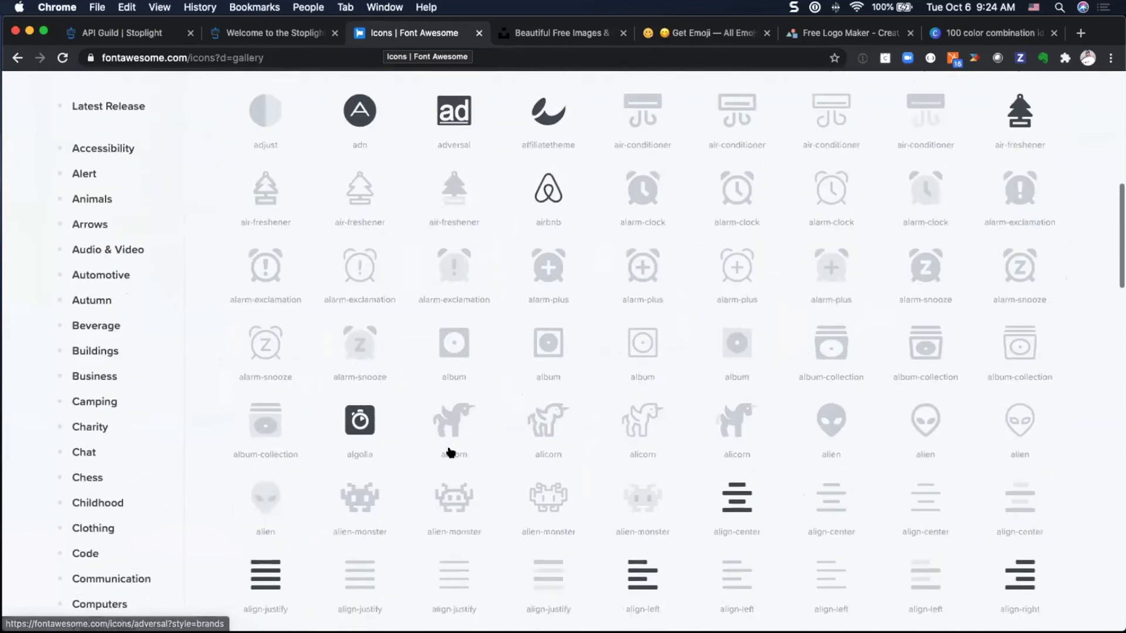
scroll(449, 452, up, 4)
scroll(446, 352, down, 10)
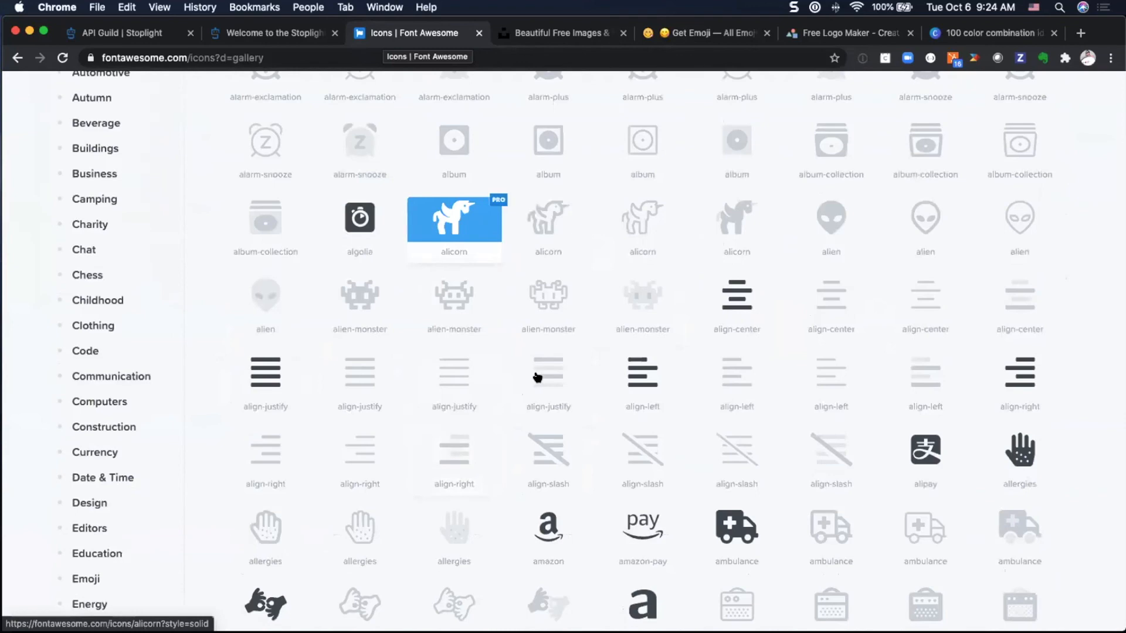
scroll(537, 377, down, 5)
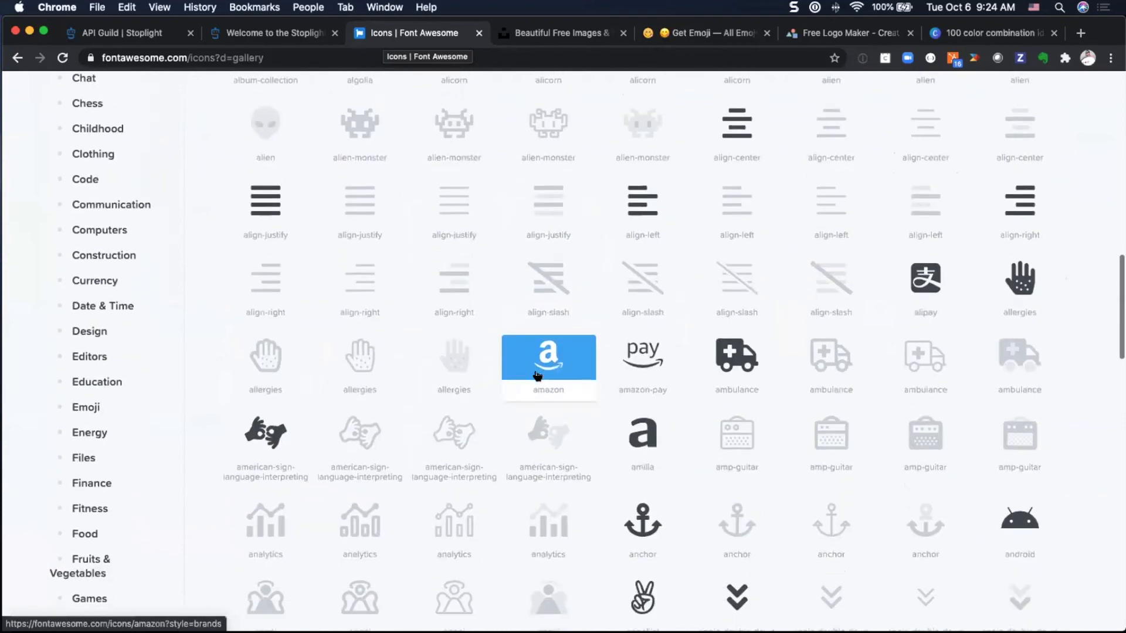
scroll(537, 377, down, 2)
scroll(537, 371, down, 3)
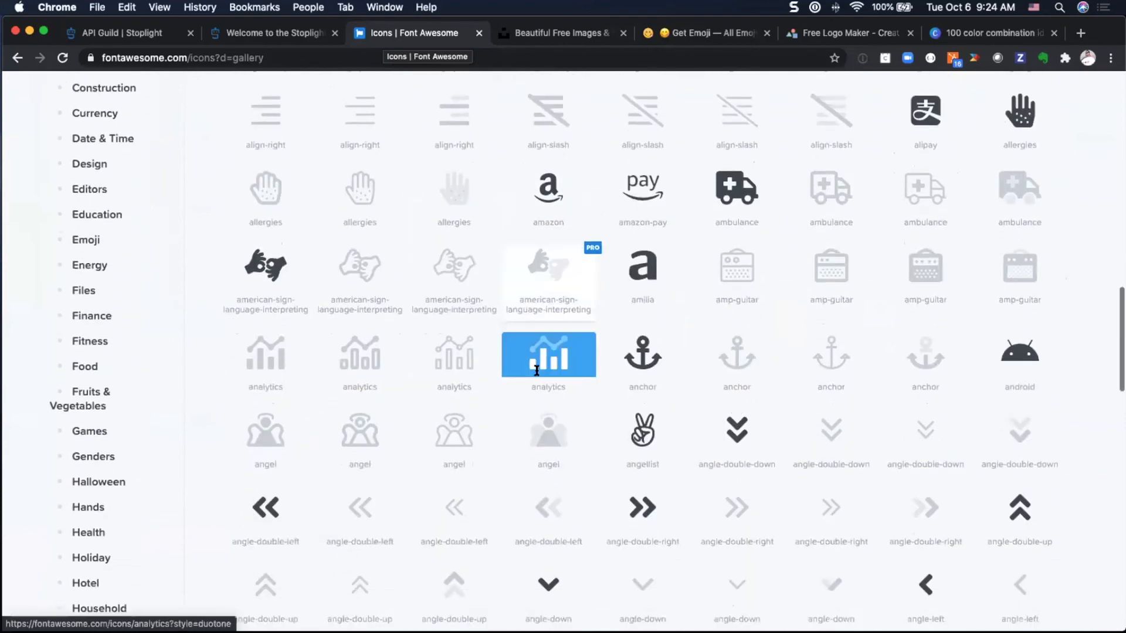
scroll(537, 371, down, 1)
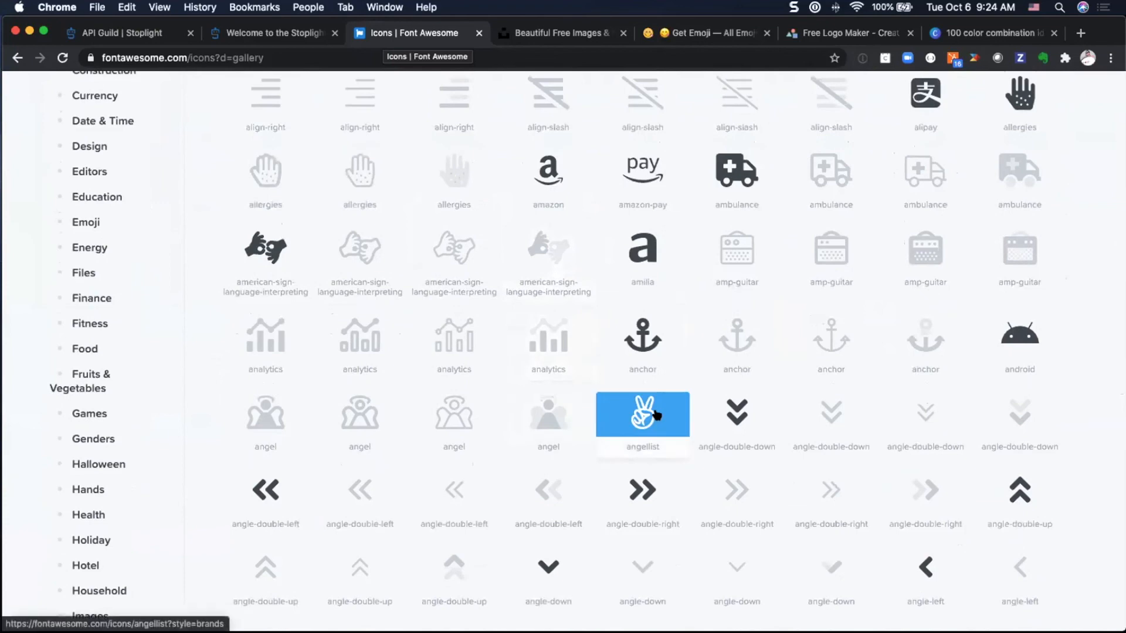
scroll(656, 415, up, 1)
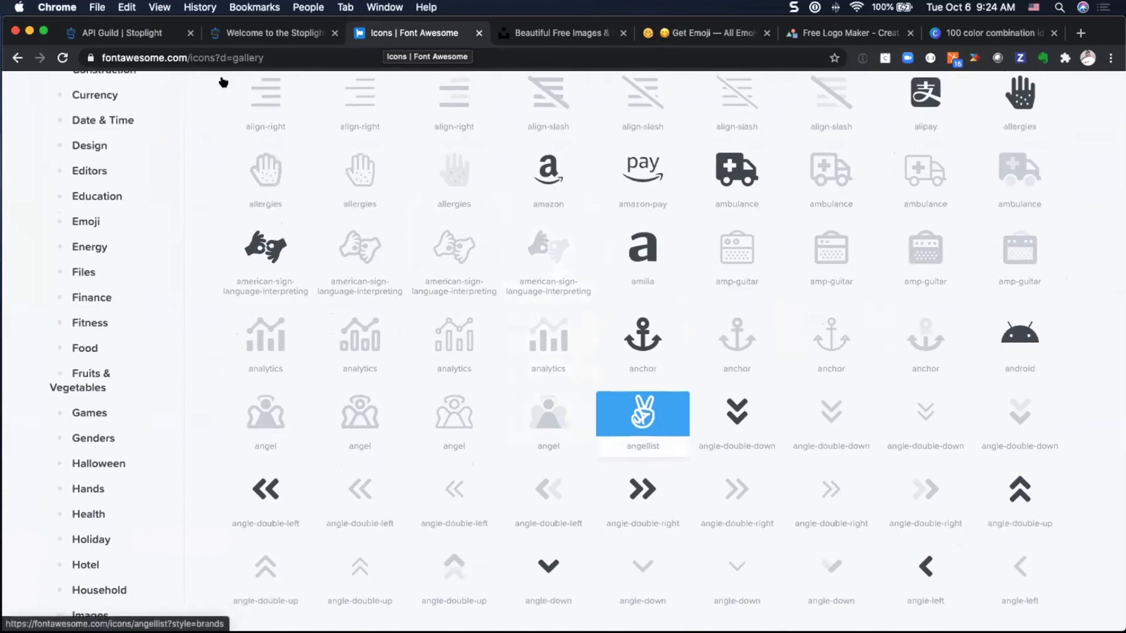
scroll(223, 82, up, 1)
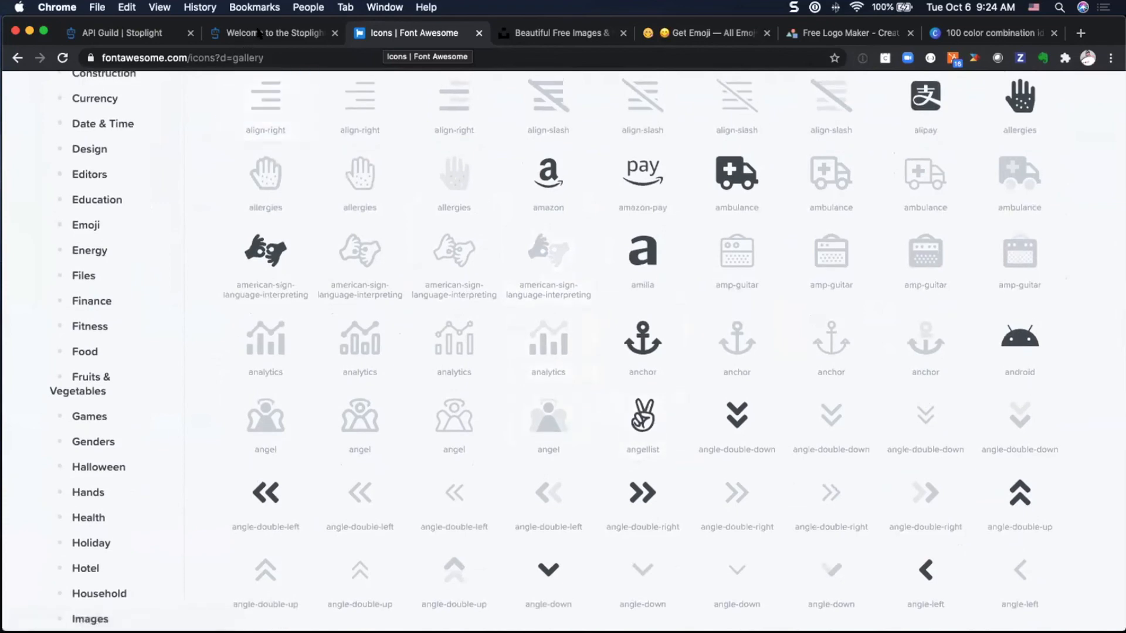
- Try angellist and angel as the CloudHome project's icon name, and set it back to robot
key(ctrl+shift+Tab)
key(ctrl+shift+Tab)
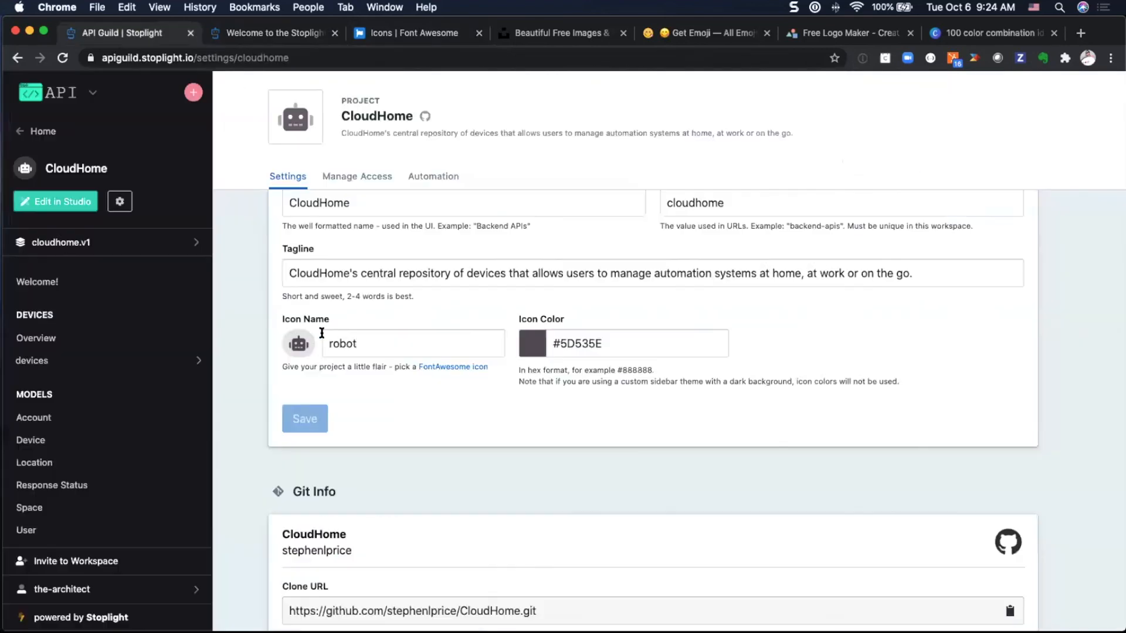
text(angellist)
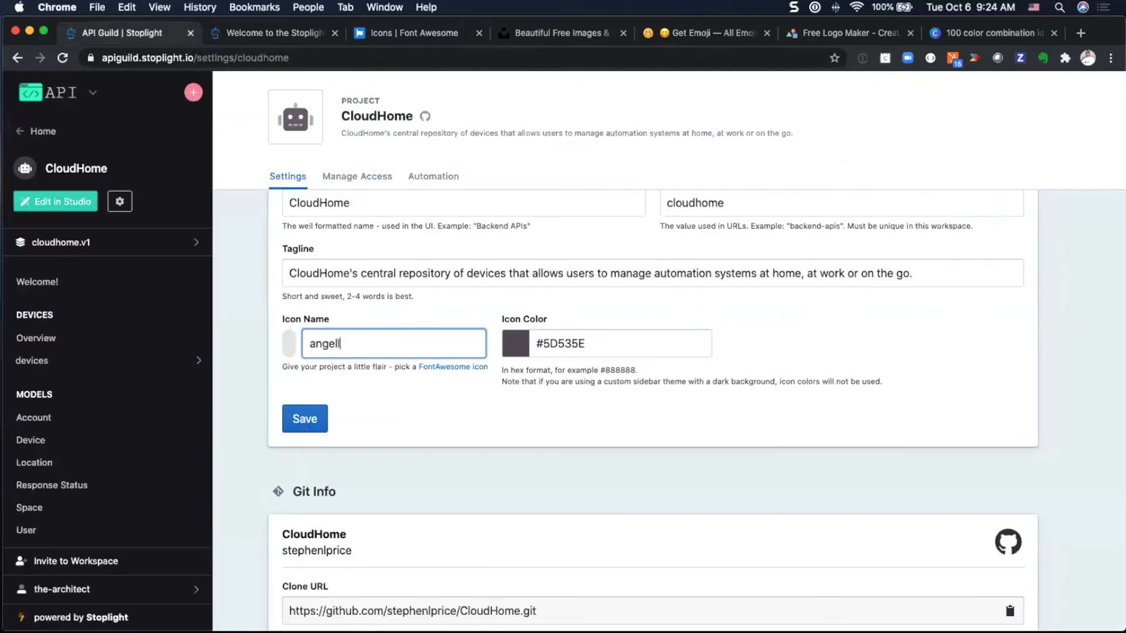
key(BackSpace)
key(BackSpace)
key(BackSpace)
key(BackSpace)
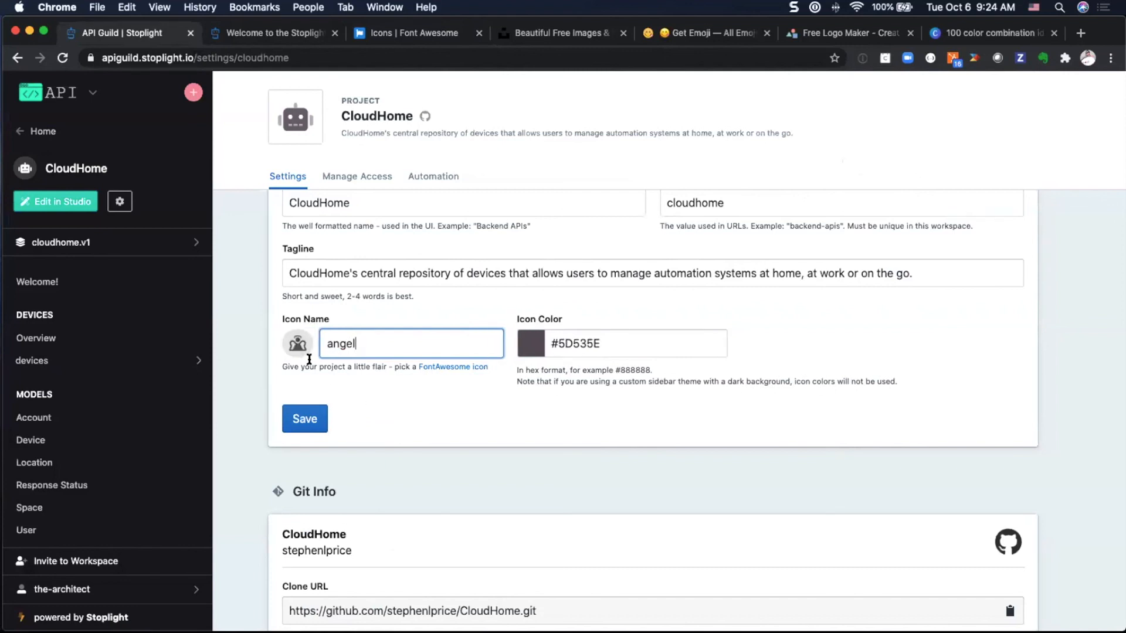
double_click(322, 339)
text(robot)
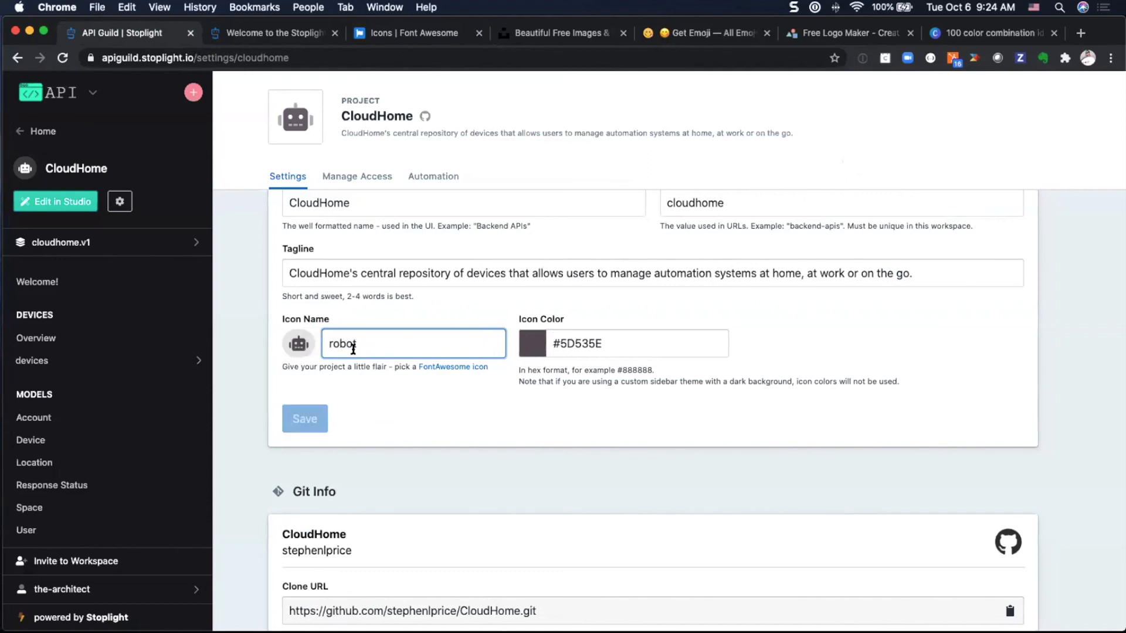
- View the CloudHome project's Welcome page again and reopen the project's settings
click(51, 284)
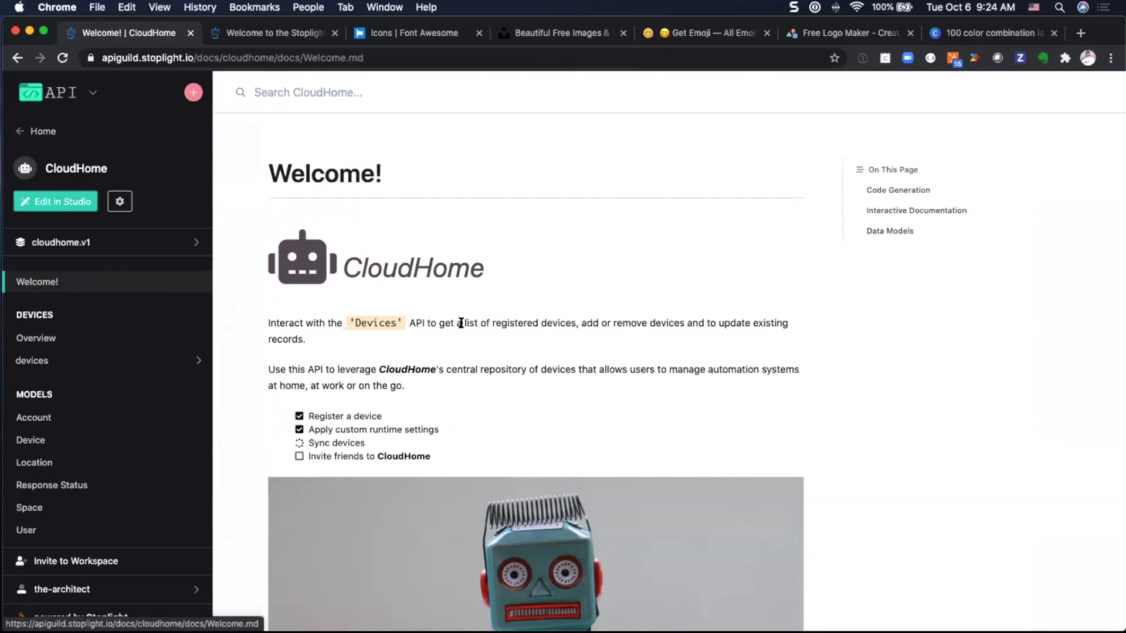
click(120, 201)
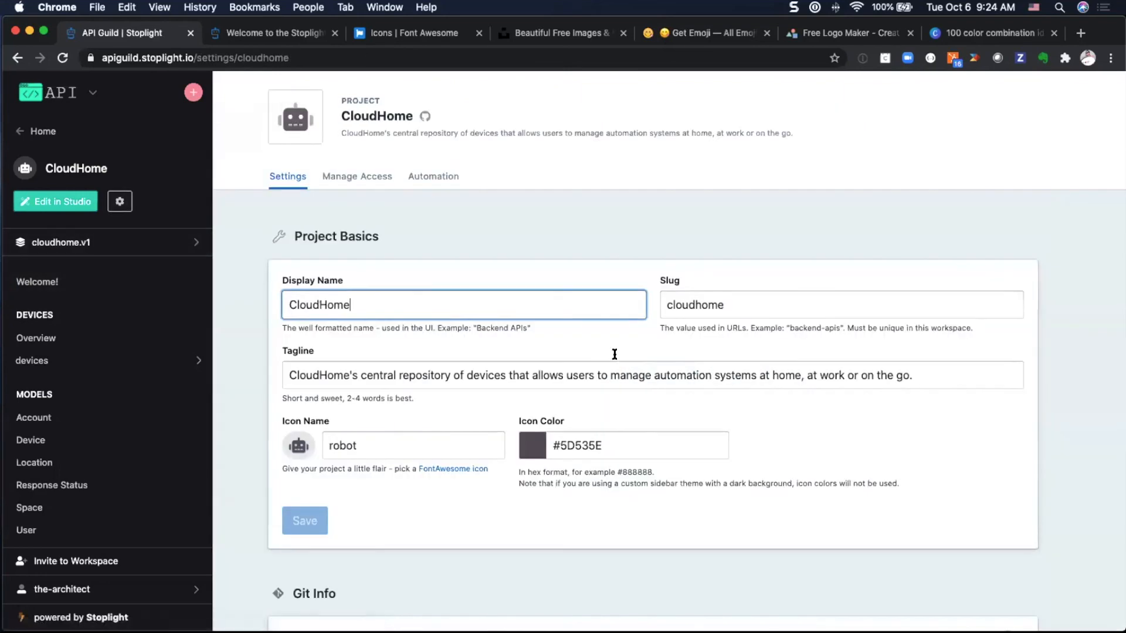
- Examine the CloudHome project's icon colour setting and its colour picker, and close the picker without changing the colour
scroll(595, 354, down, 3)
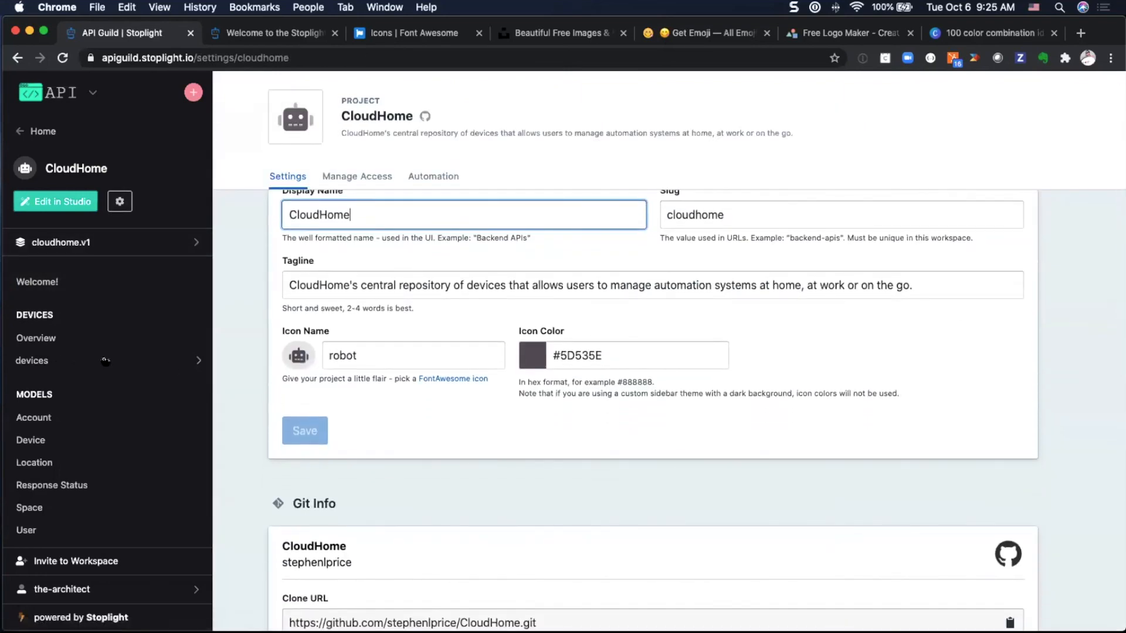
click(556, 355)
click(533, 362)
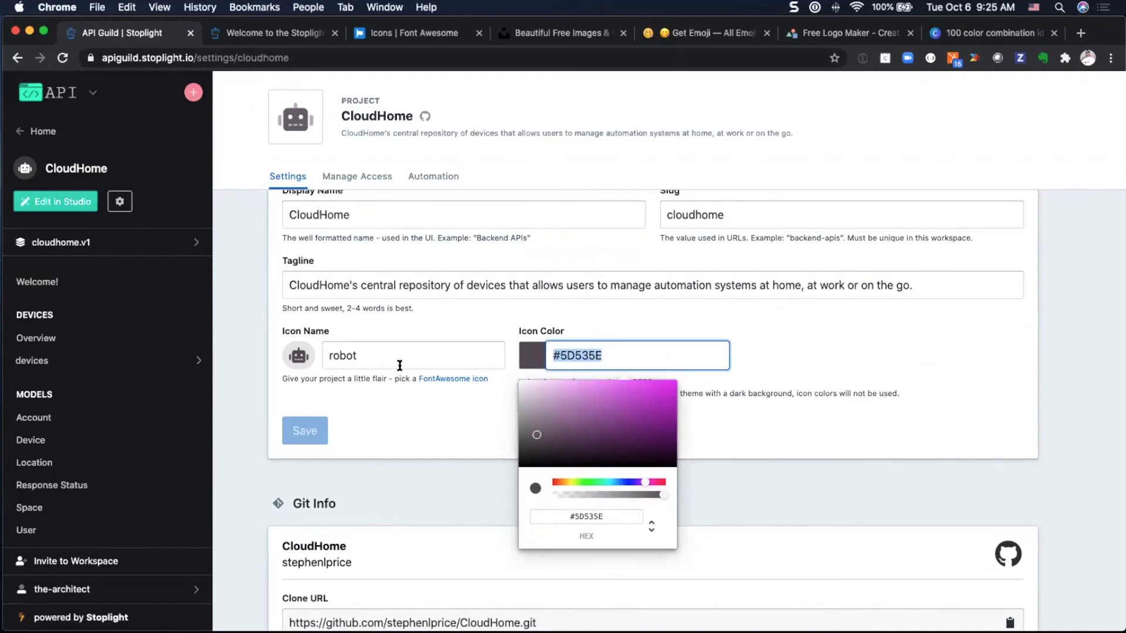
click(499, 357)
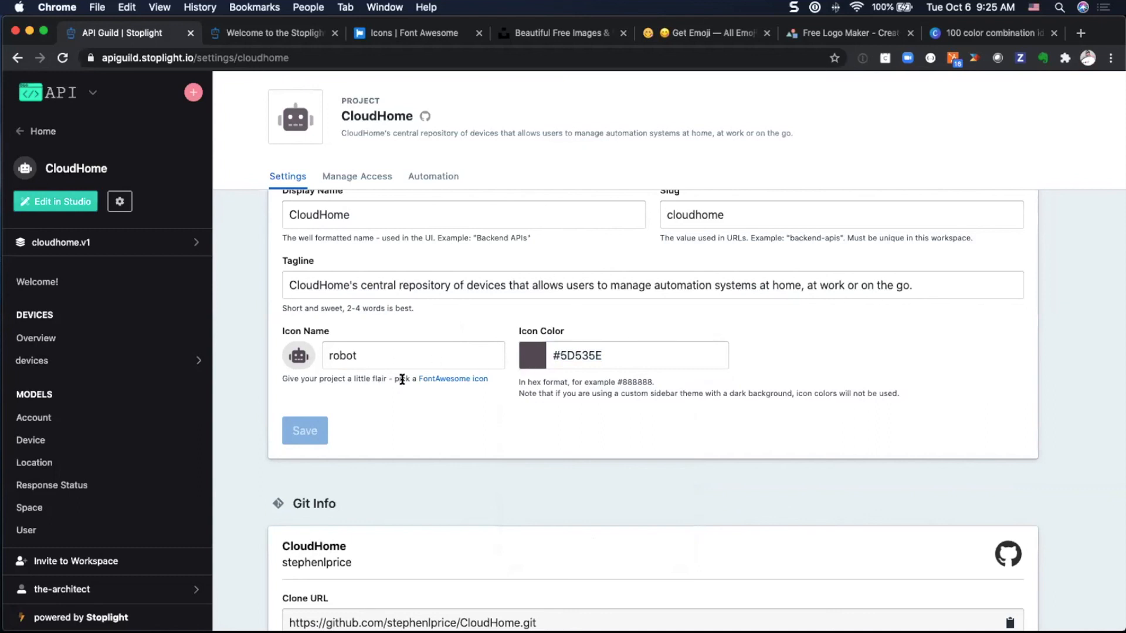
- Examine the CloudHome project's Git clone URL and its branches, including the default branch and published states
scroll(482, 399, down, 2)
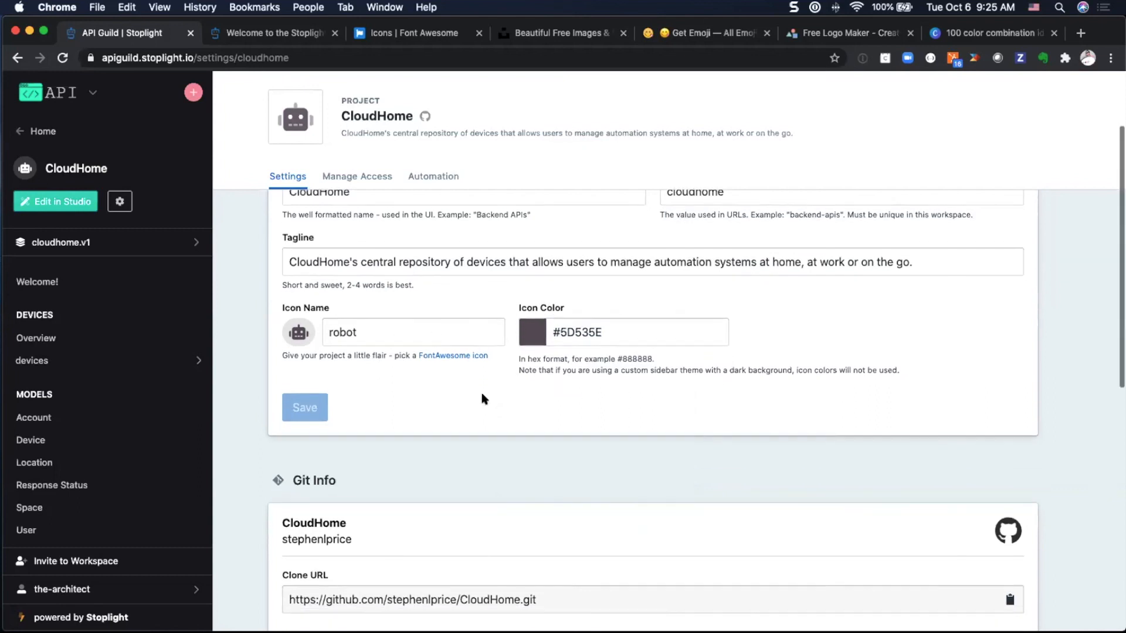
scroll(483, 394, down, 6)
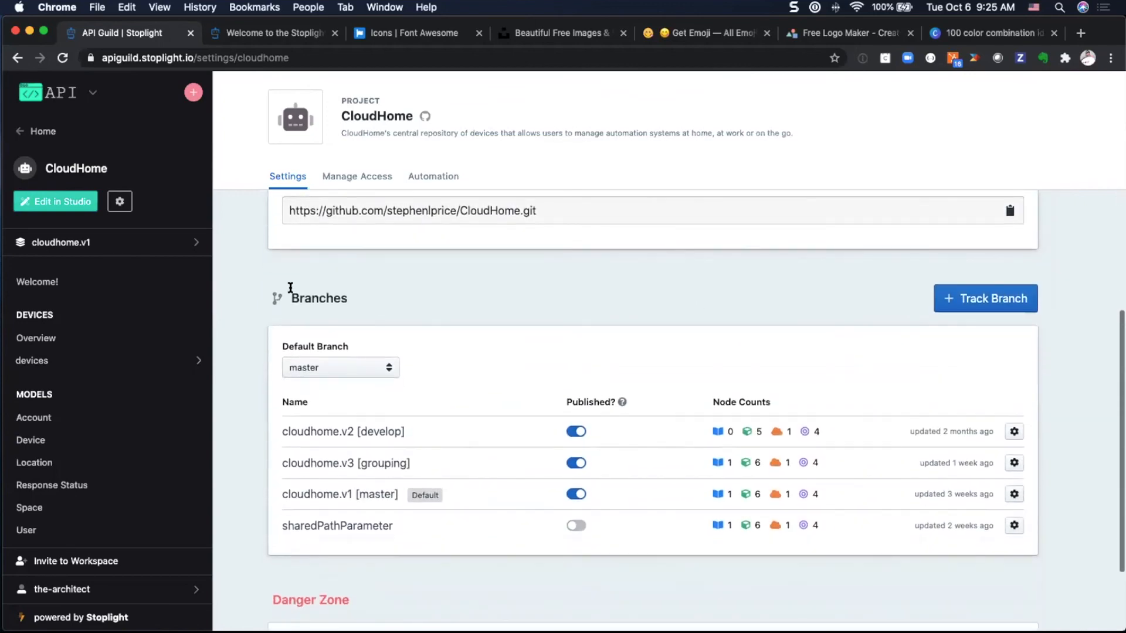
scroll(246, 311, down, 1)
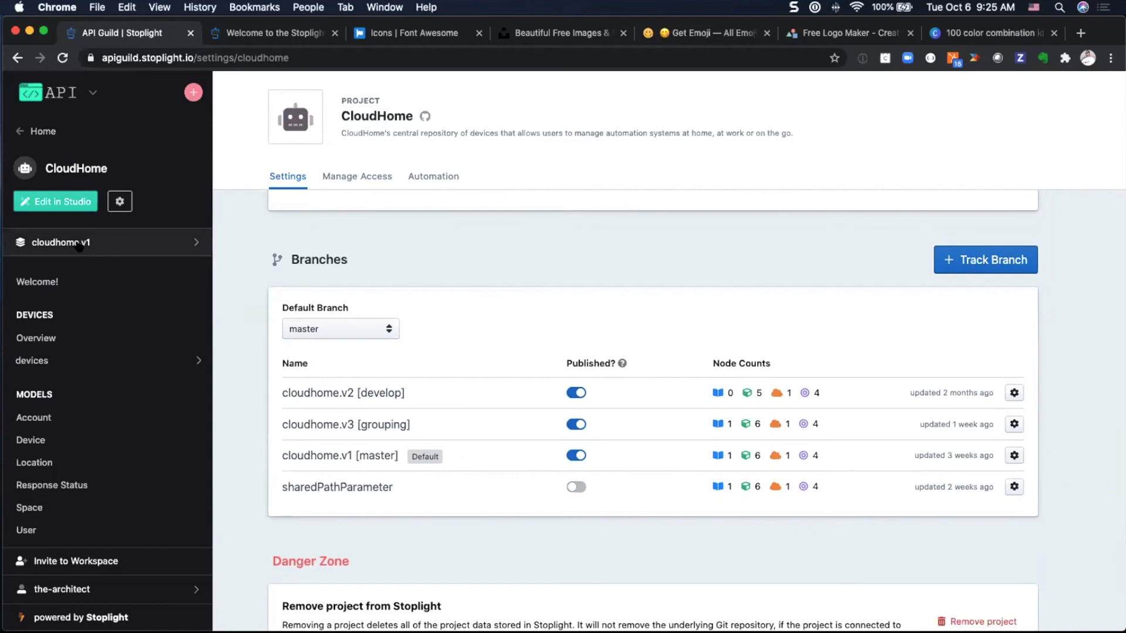
- Sign out of the workspace and load its public home page by removing /auth from the address
click(160, 595)
click(252, 590)
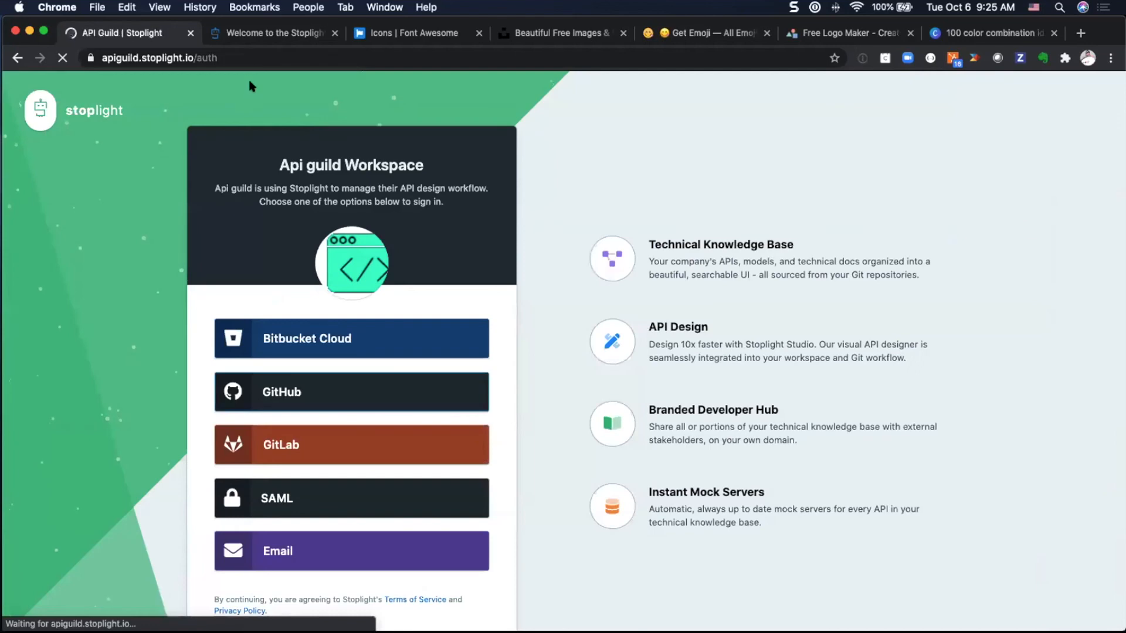
drag(194, 58, 209, 69)
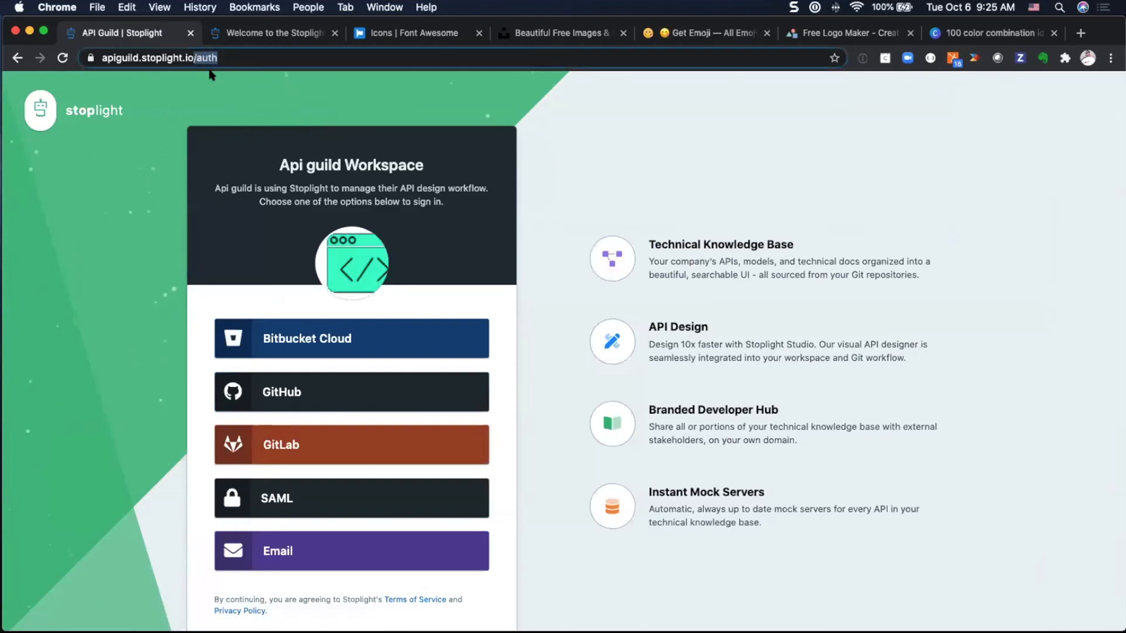
key(BackSpace)
key(Return)
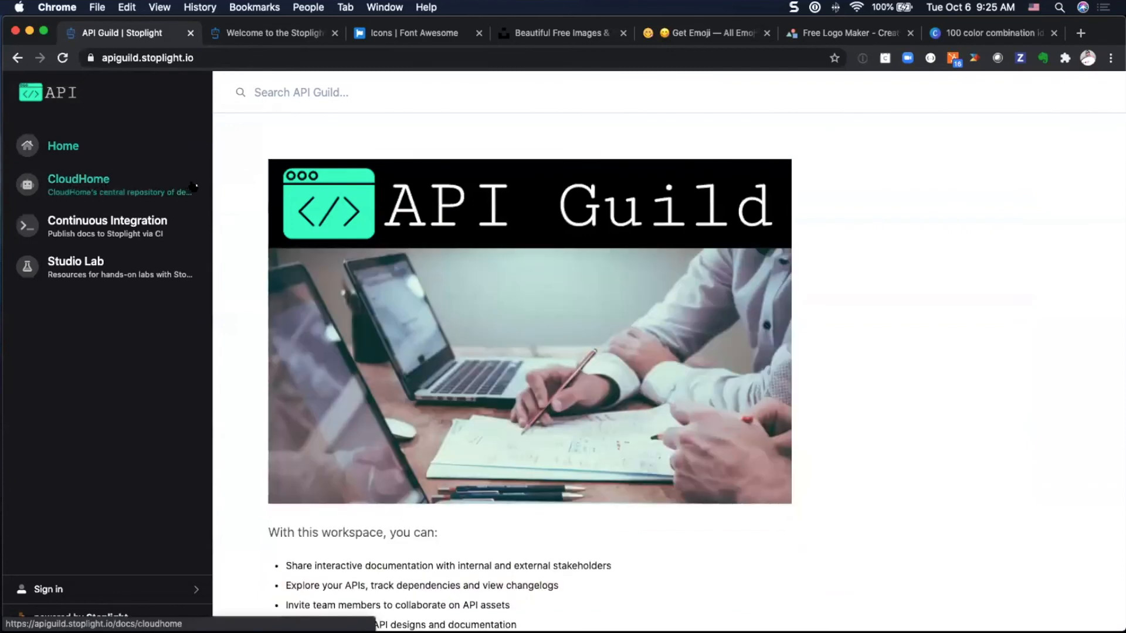
- View the CloudHome project as a signed-out visitor and check which versions are listed
click(107, 187)
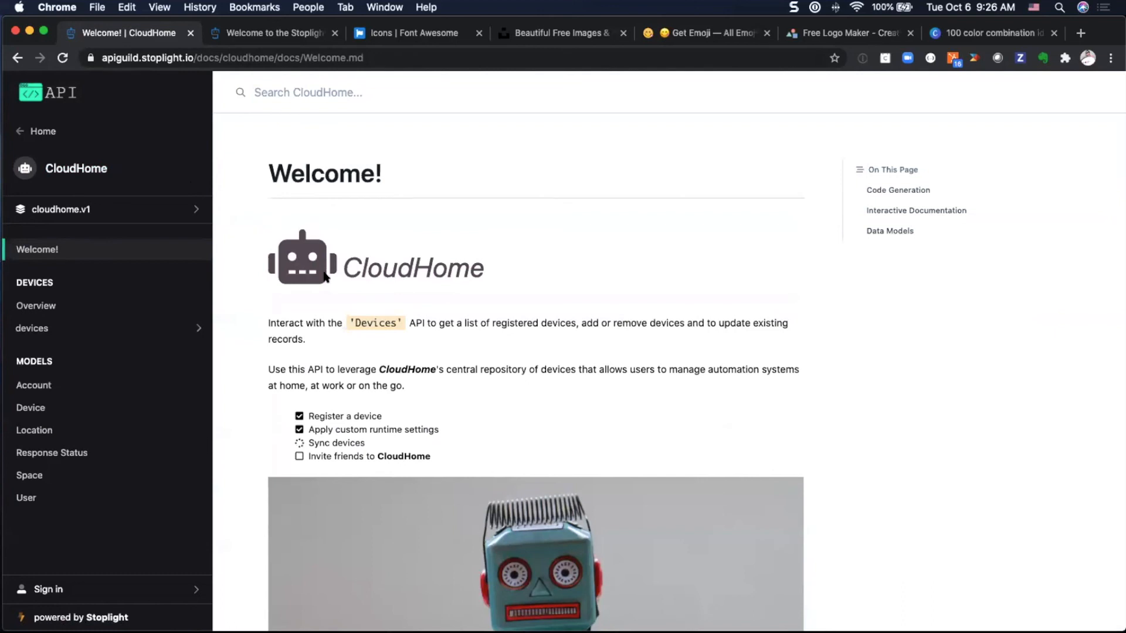
click(86, 212)
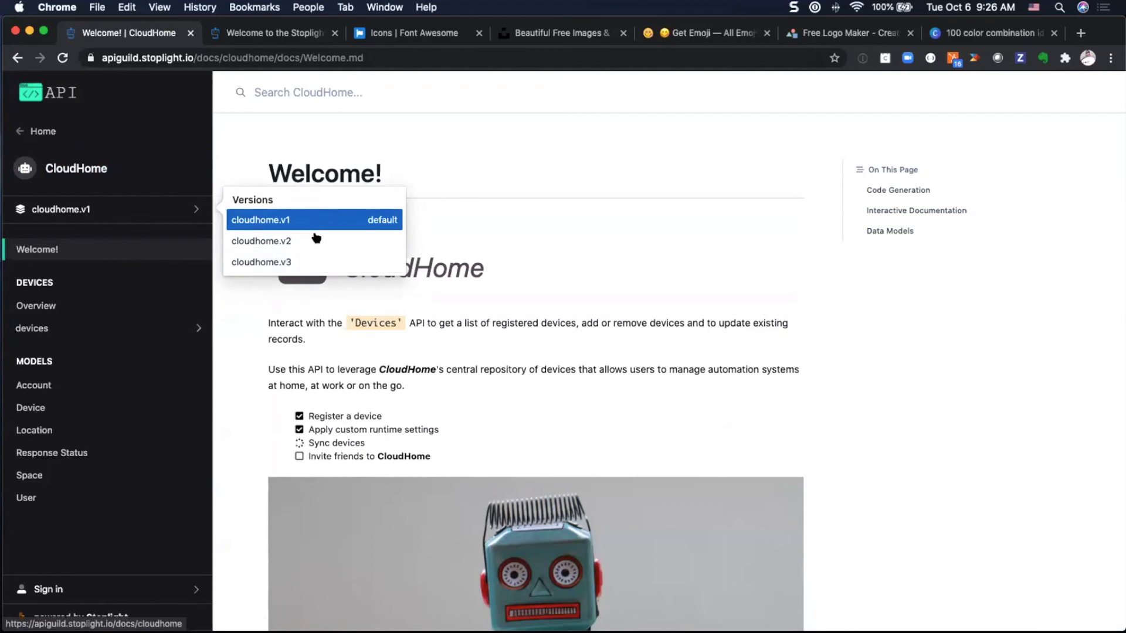
click(513, 355)
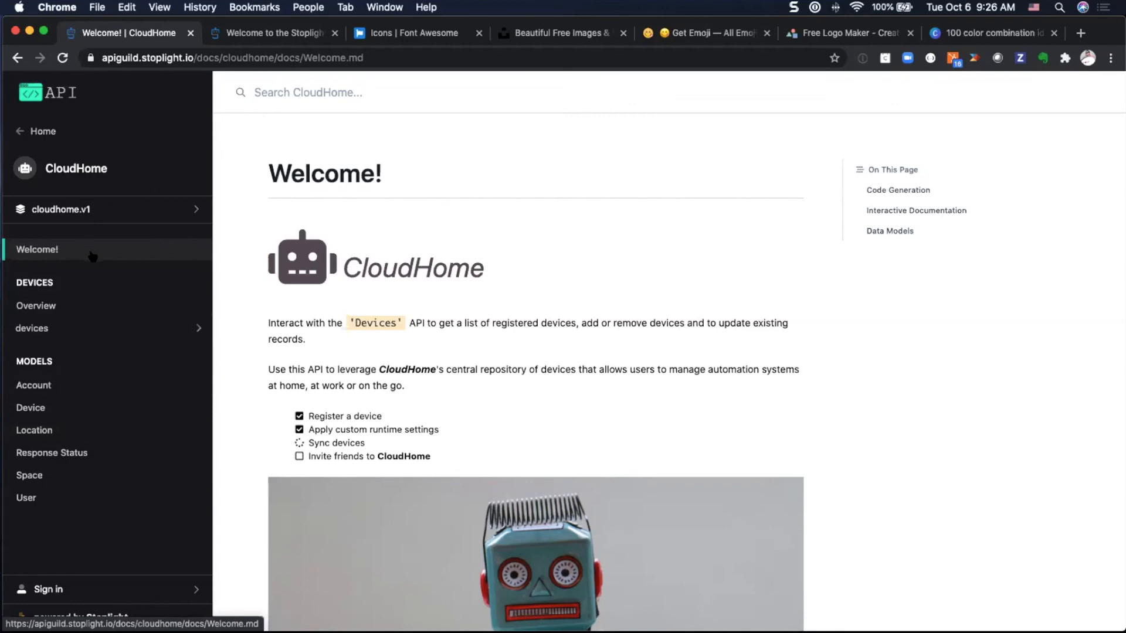
- Sign back in with GitHub and open the branch list in the CloudHome project's settings
click(152, 592)
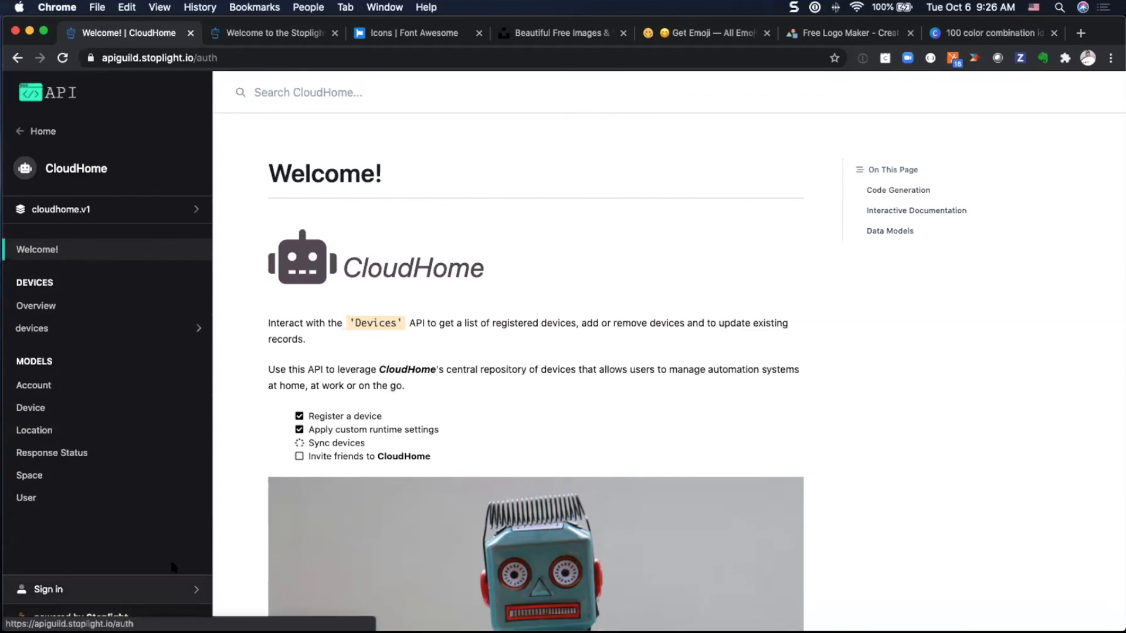
click(332, 384)
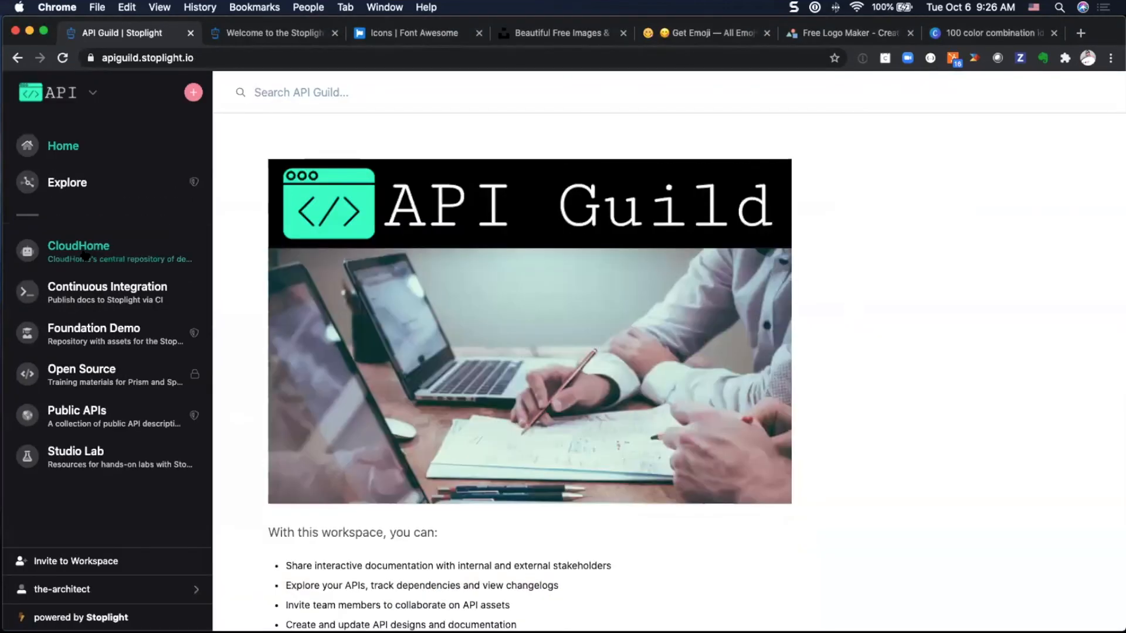
click(85, 256)
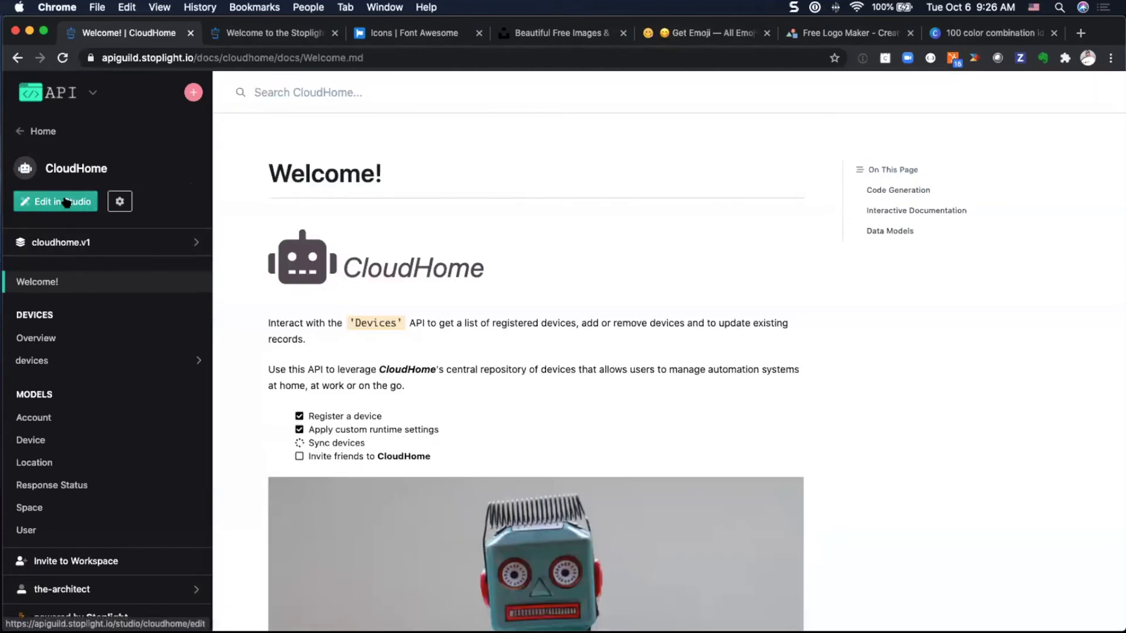
click(115, 204)
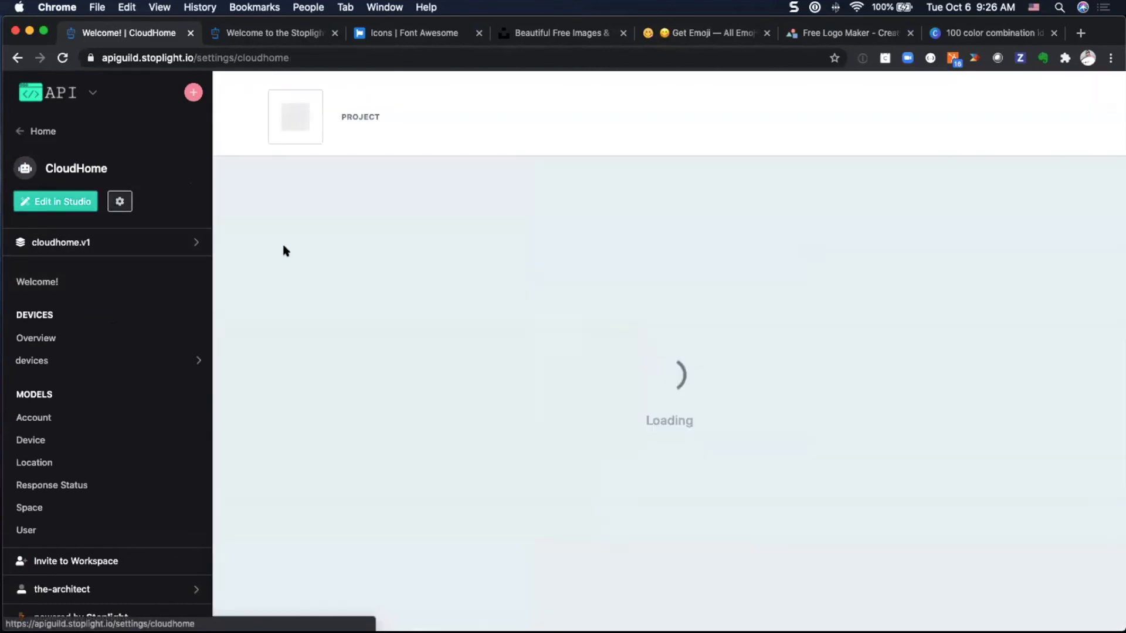
scroll(390, 332, down, 8)
scroll(389, 335, down, 3)
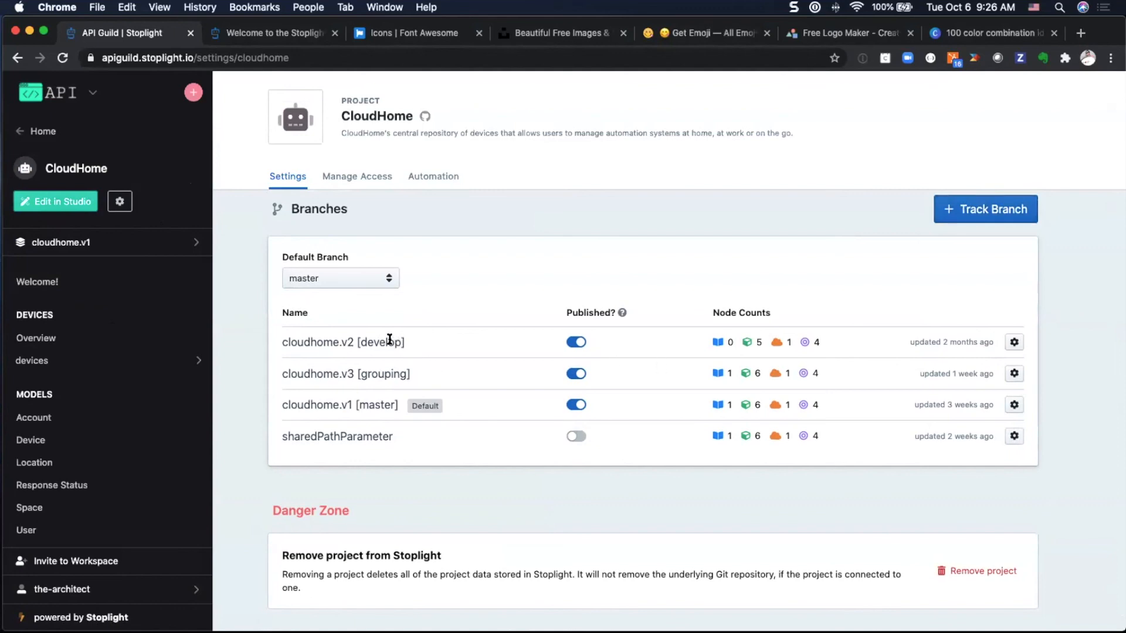
- Examine the develop branch's name and its editable display name, and leave the branch editing dialog without changes
drag(400, 341, 359, 342)
drag(354, 342, 279, 342)
click(294, 341)
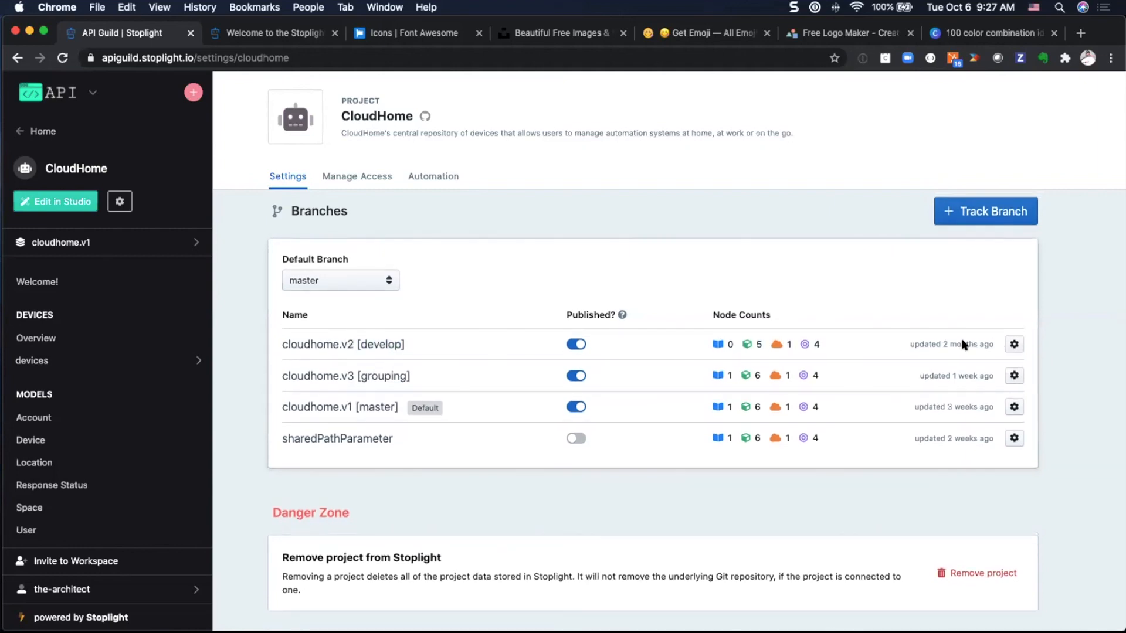
click(1014, 345)
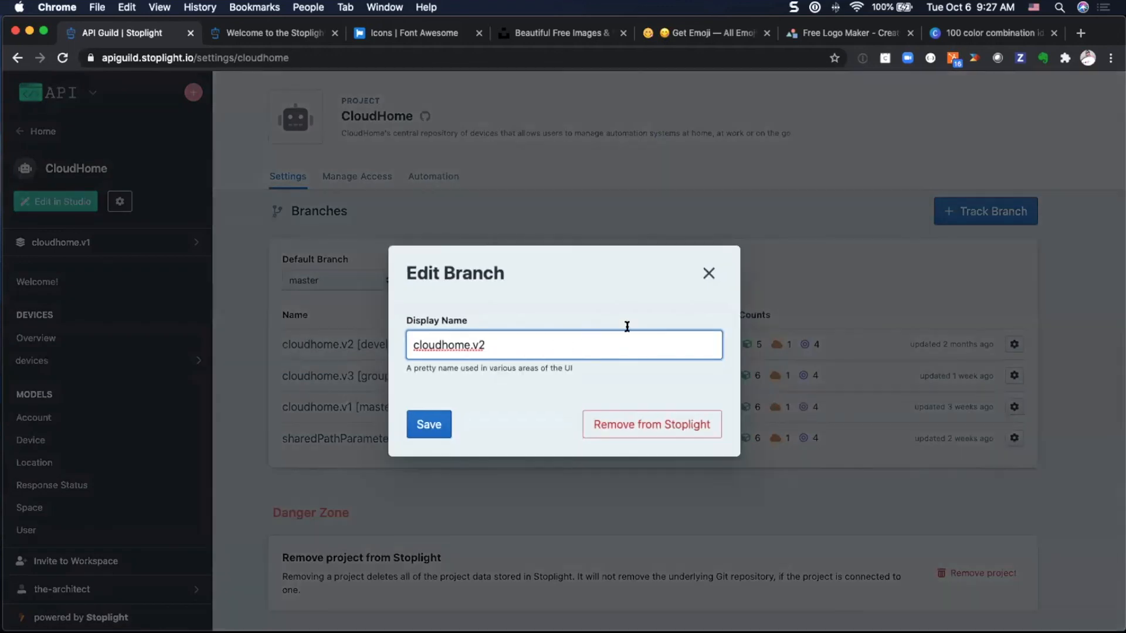
click(709, 274)
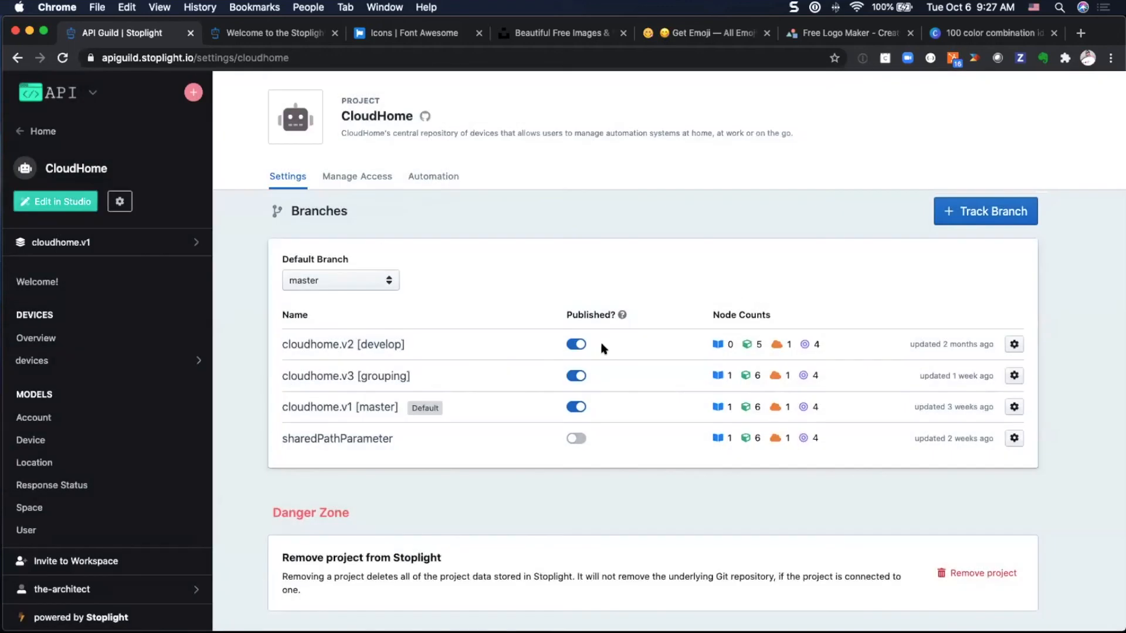
- Open the unpublished sharedPathParameter version of CloudHome and look through its Welcome page
click(135, 248)
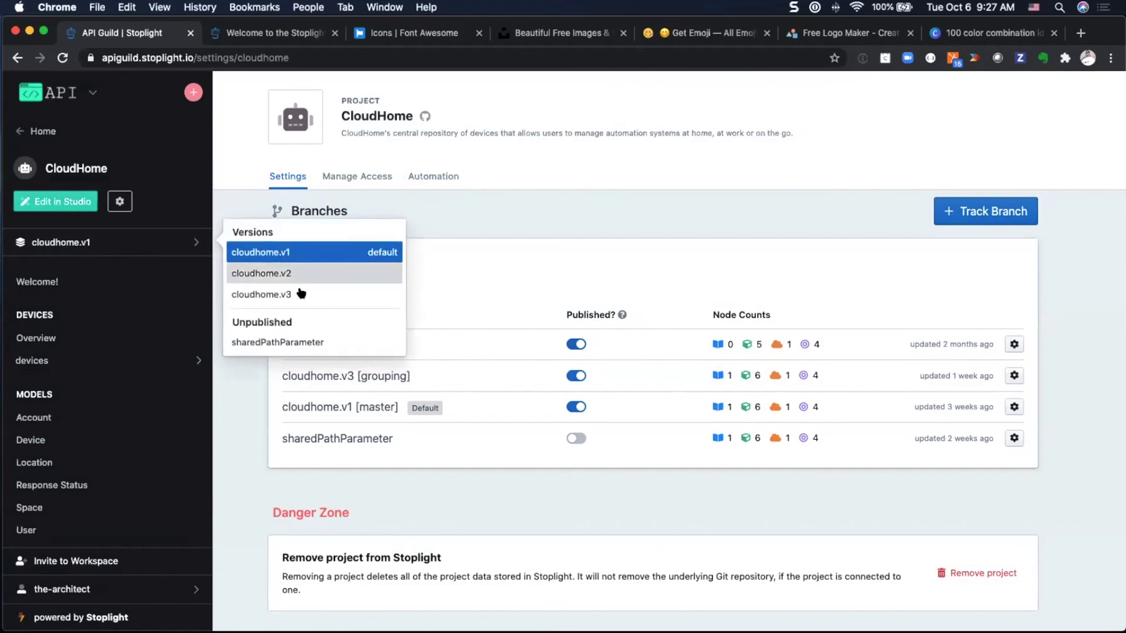
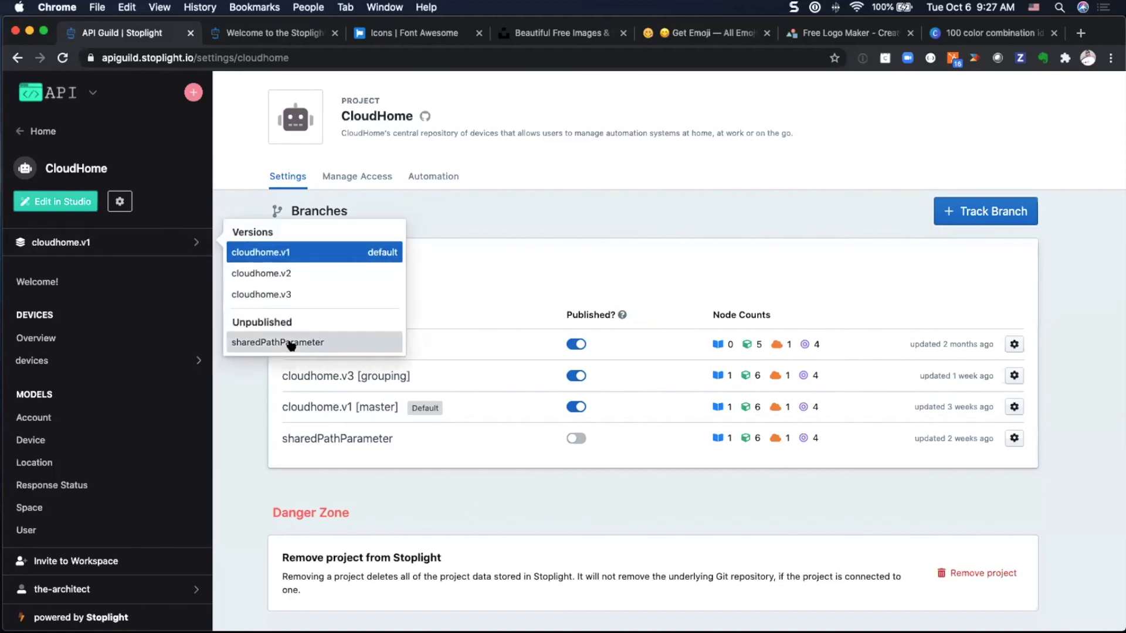
click(289, 342)
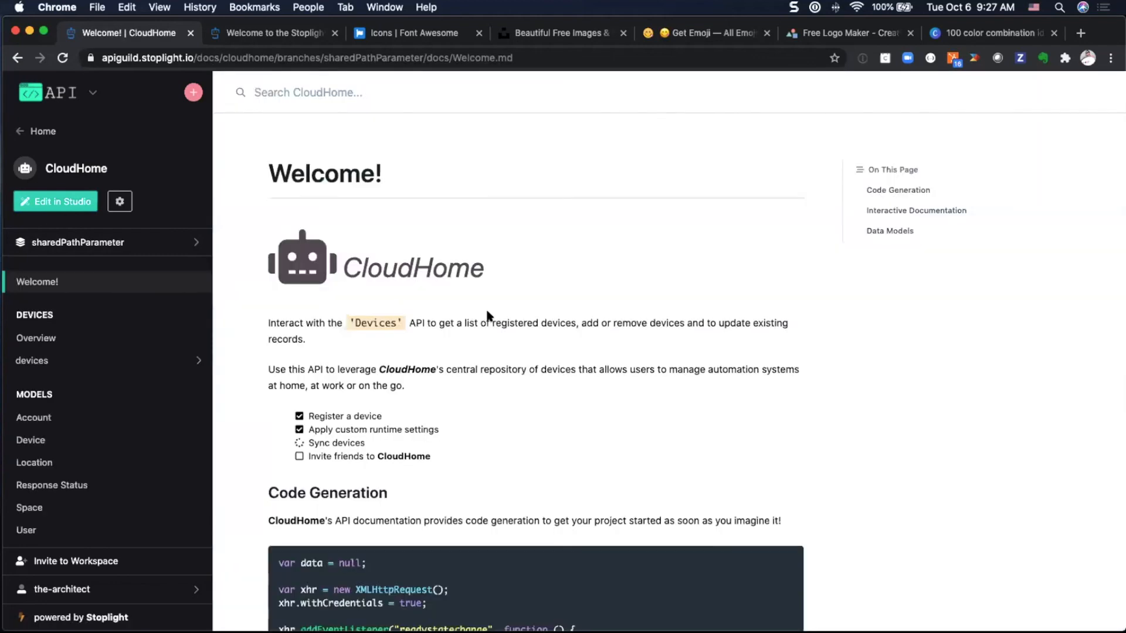
scroll(486, 314, down, 15)
scroll(486, 315, down, 5)
scroll(486, 315, up, 3)
scroll(489, 316, up, 15)
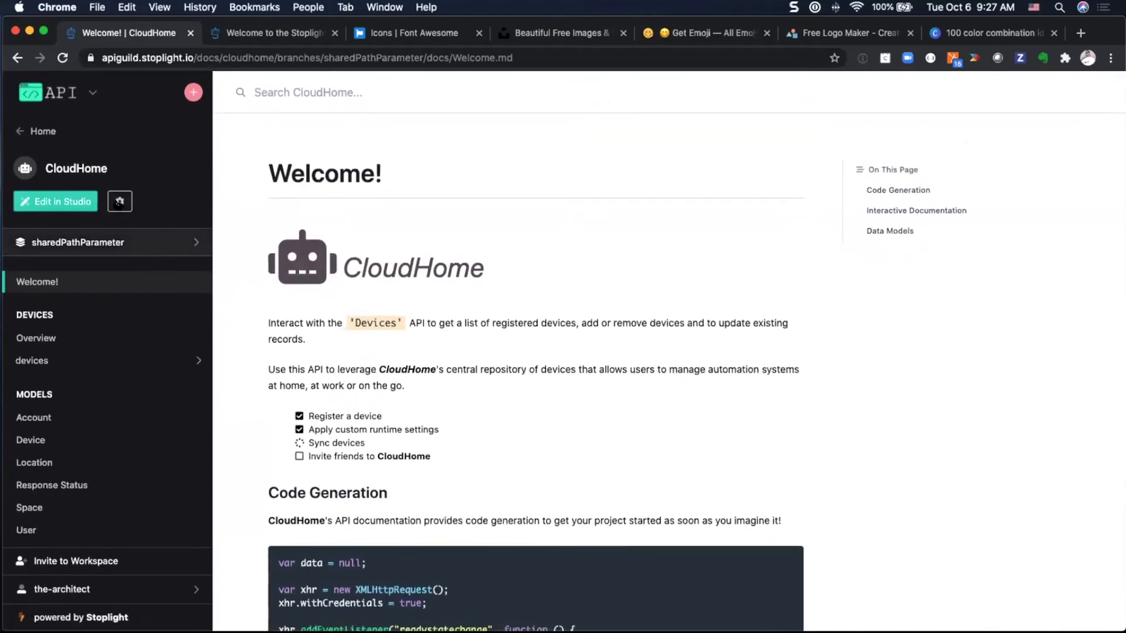
- Publish the sharedPathParameter branch in the project settings, check the version list, and unpublish the branch again
click(120, 201)
scroll(466, 353, down, 10)
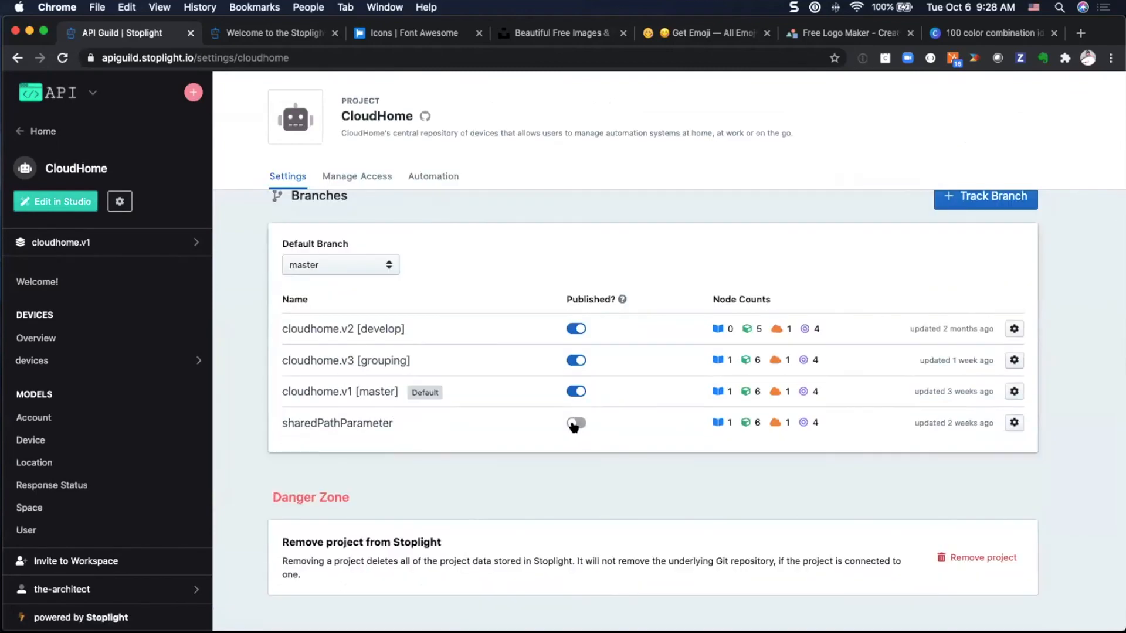
click(574, 423)
click(184, 245)
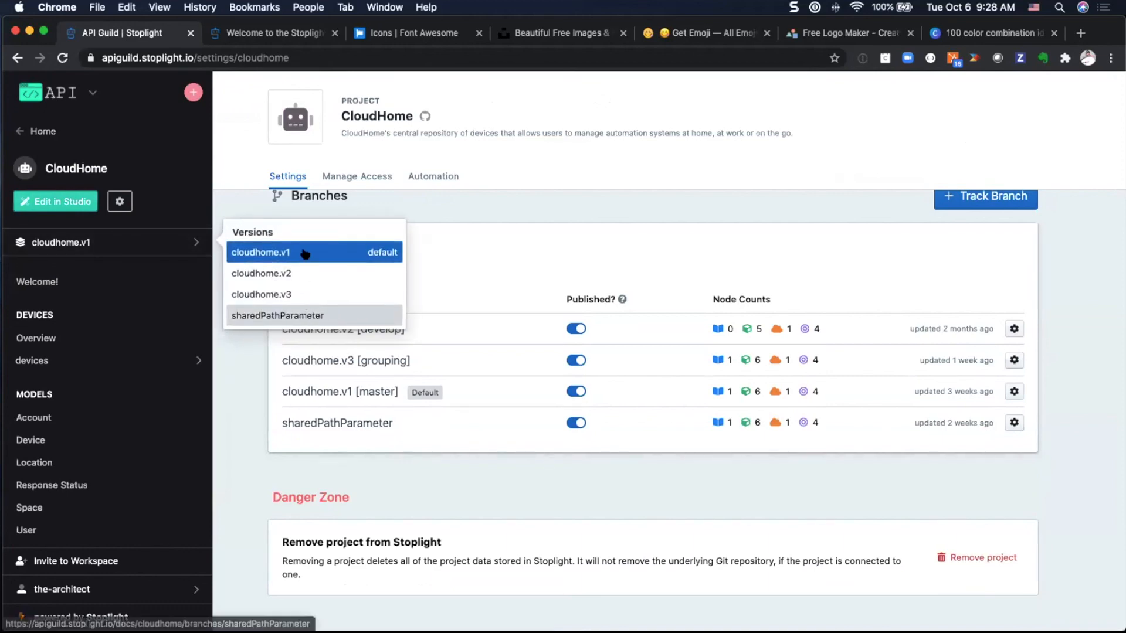
click(577, 427)
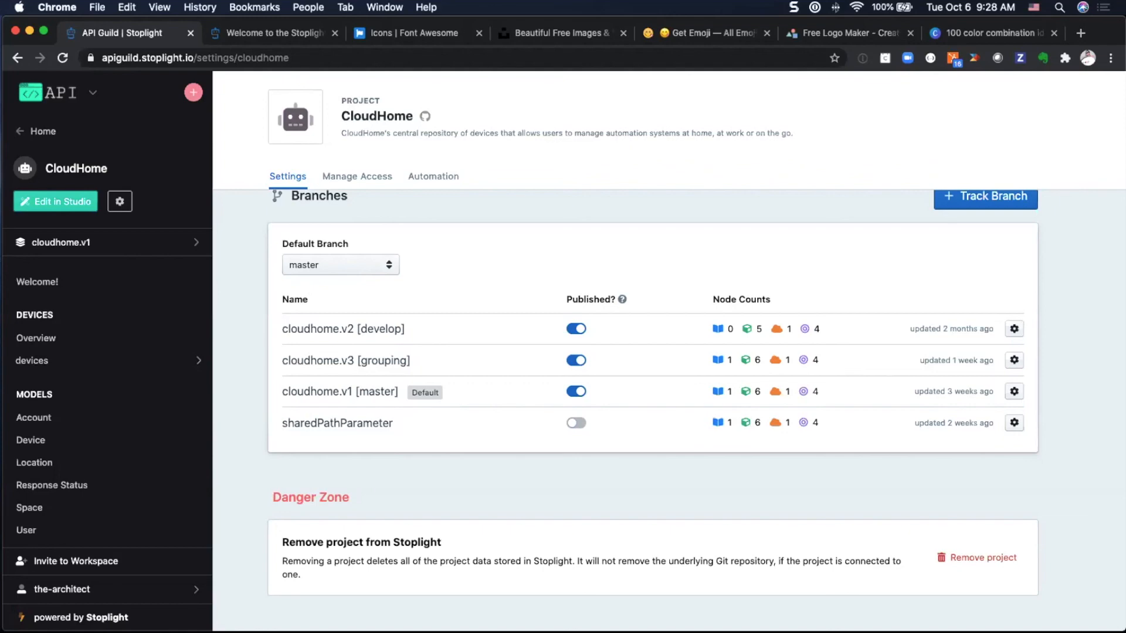
- Review the CloudHome project's access settings and select Private as its visibility
scroll(669, 352, down, 1)
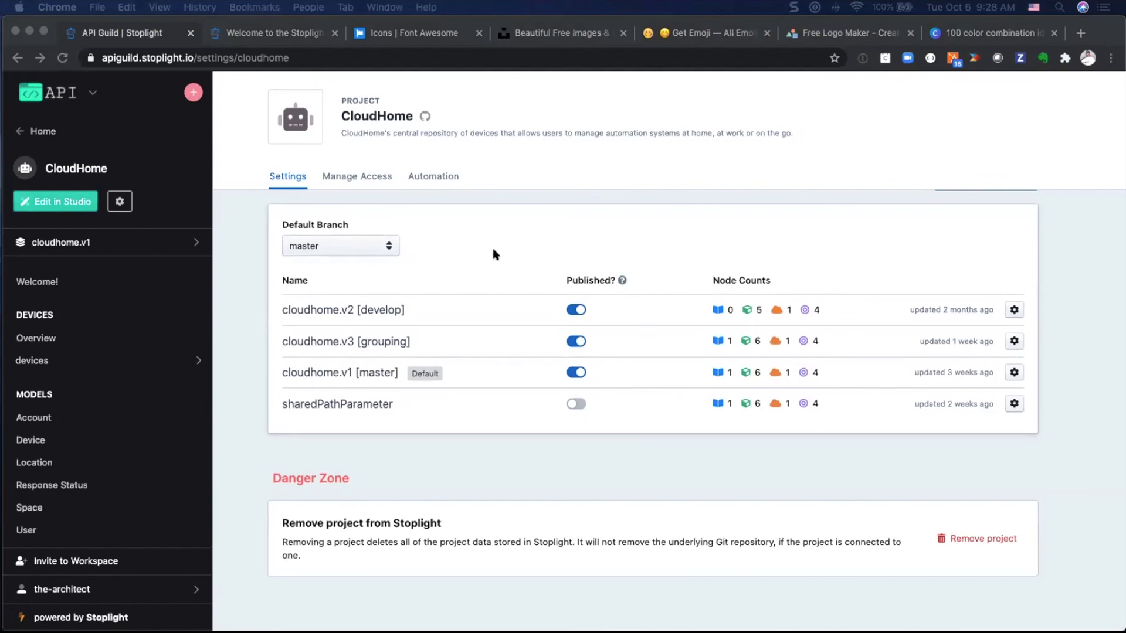
click(354, 182)
scroll(390, 243, down, 3)
scroll(333, 235, up, 1)
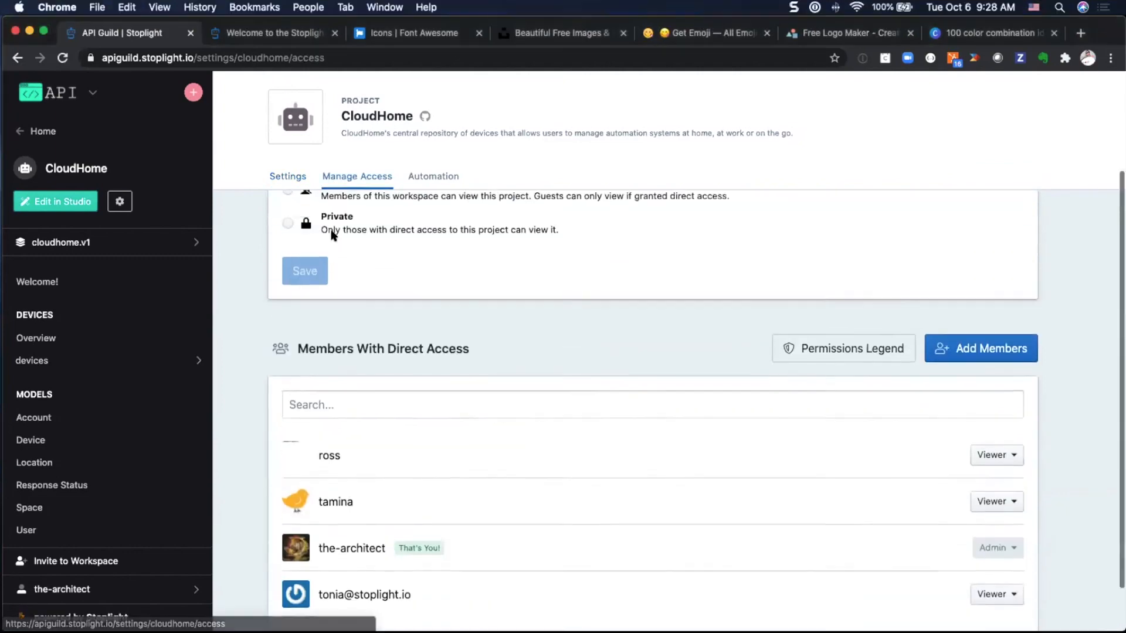
scroll(332, 235, up, 2)
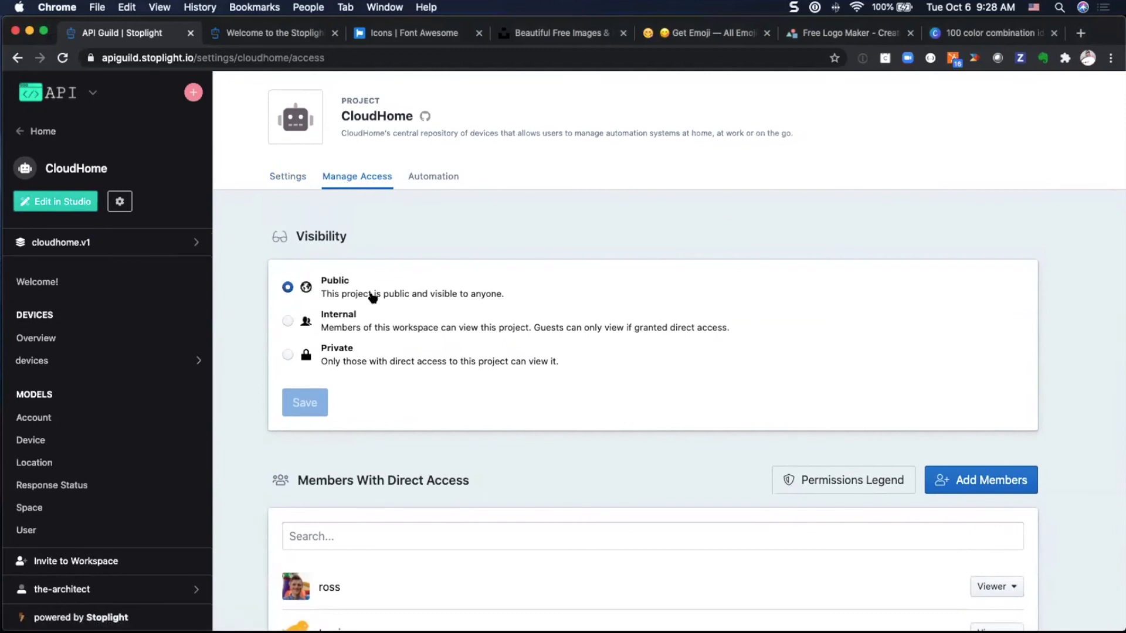
click(287, 354)
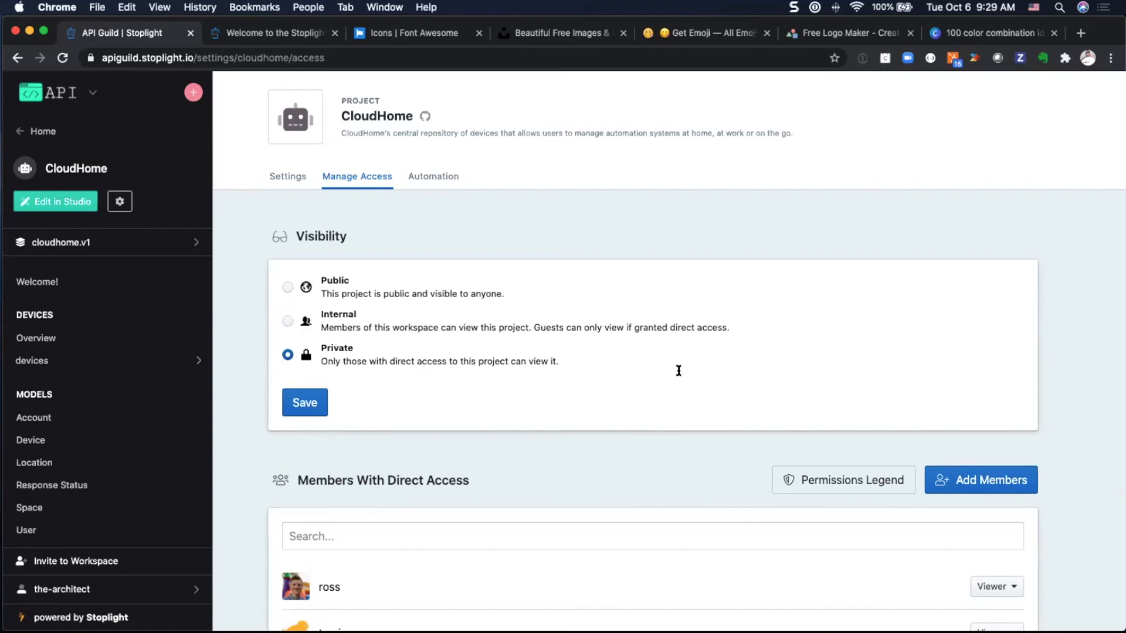
- Select a workspace member as Viewer in the Grant Direct Access dialog, and leave it without adding anyone
scroll(1003, 337, down, 3)
click(1003, 337)
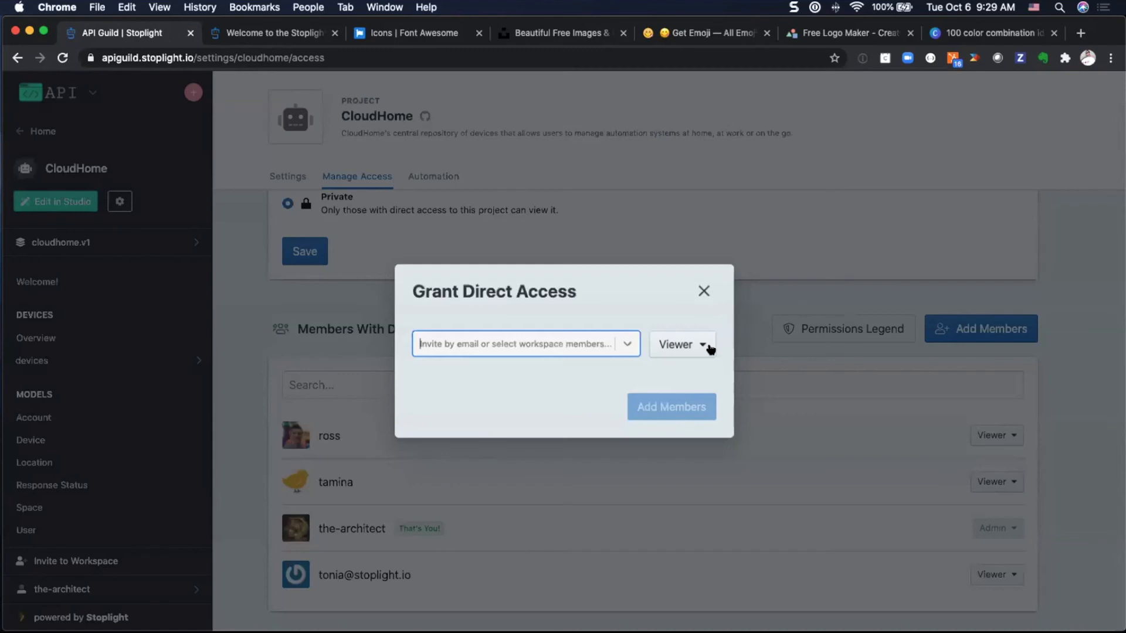
click(627, 344)
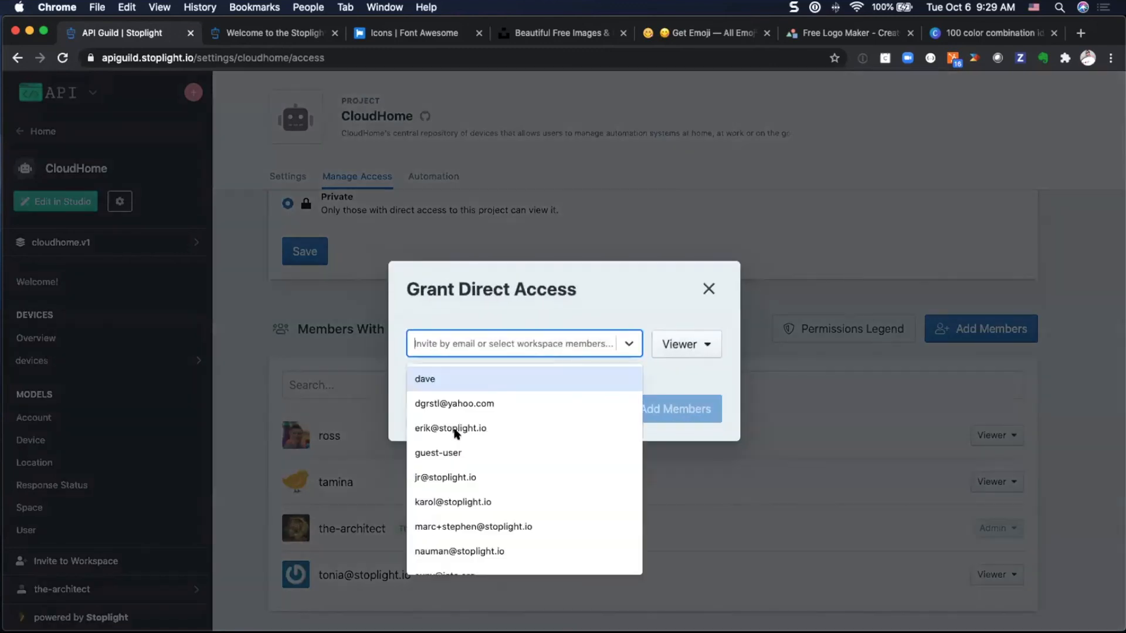
scroll(458, 504, down, 1)
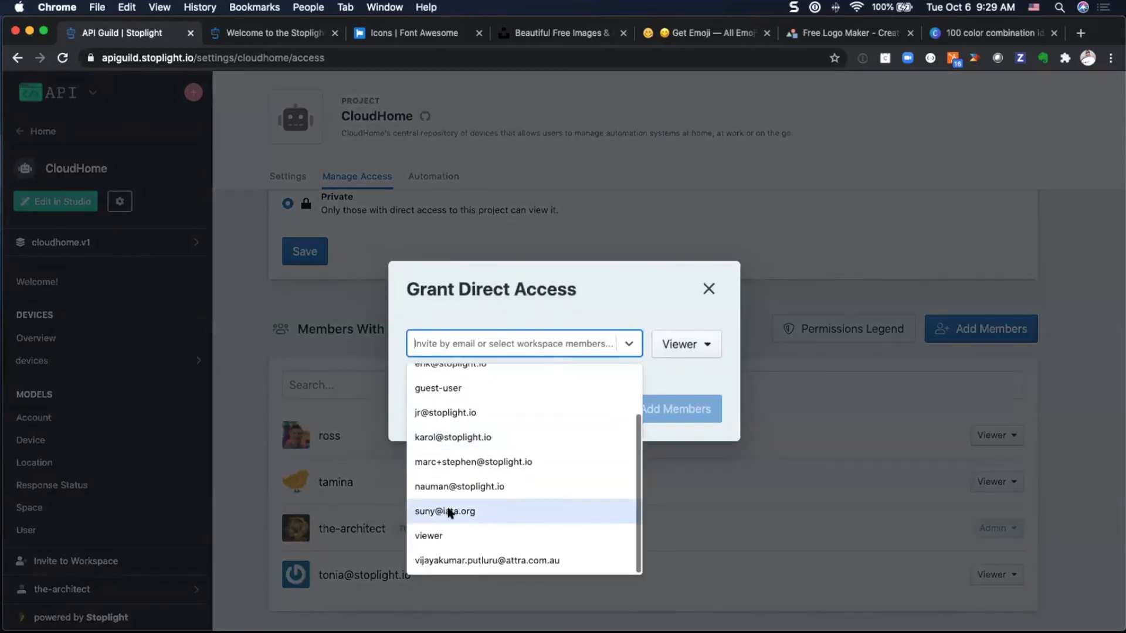
click(456, 486)
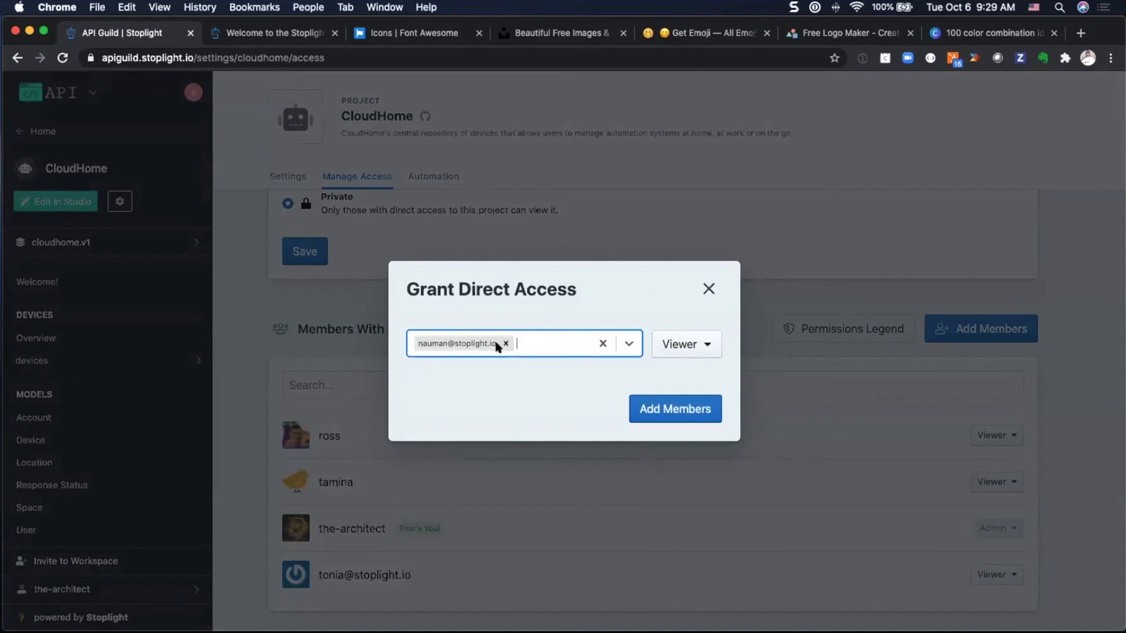
click(708, 290)
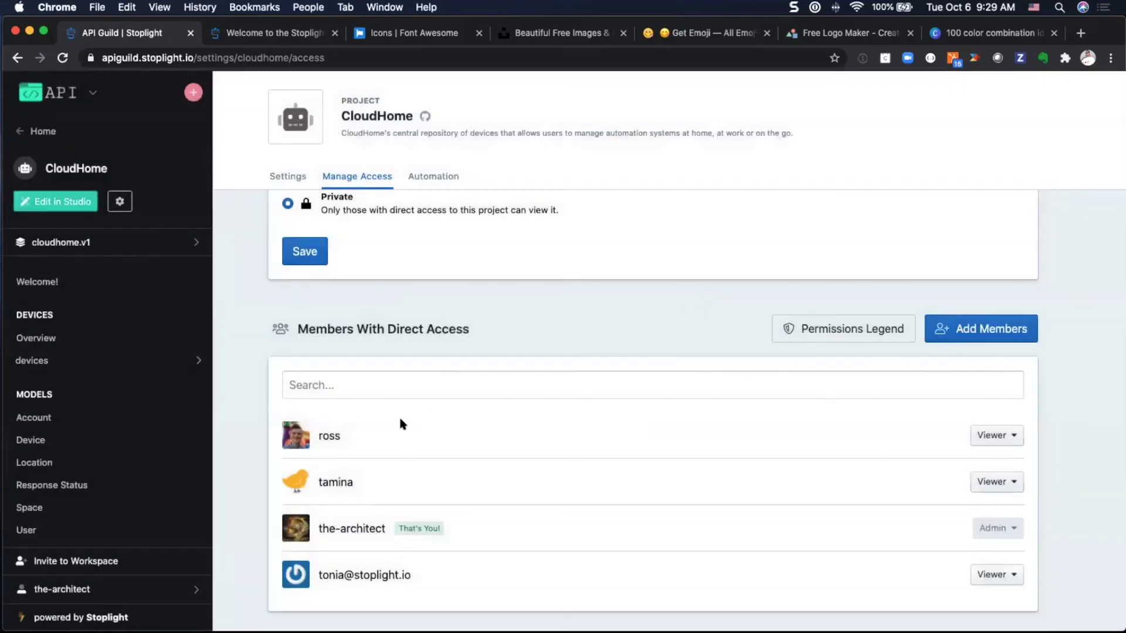
- Try the Internal, Public and Private visibility options for CloudHome, and return the selection to Public without saving
scroll(480, 437, up, 3)
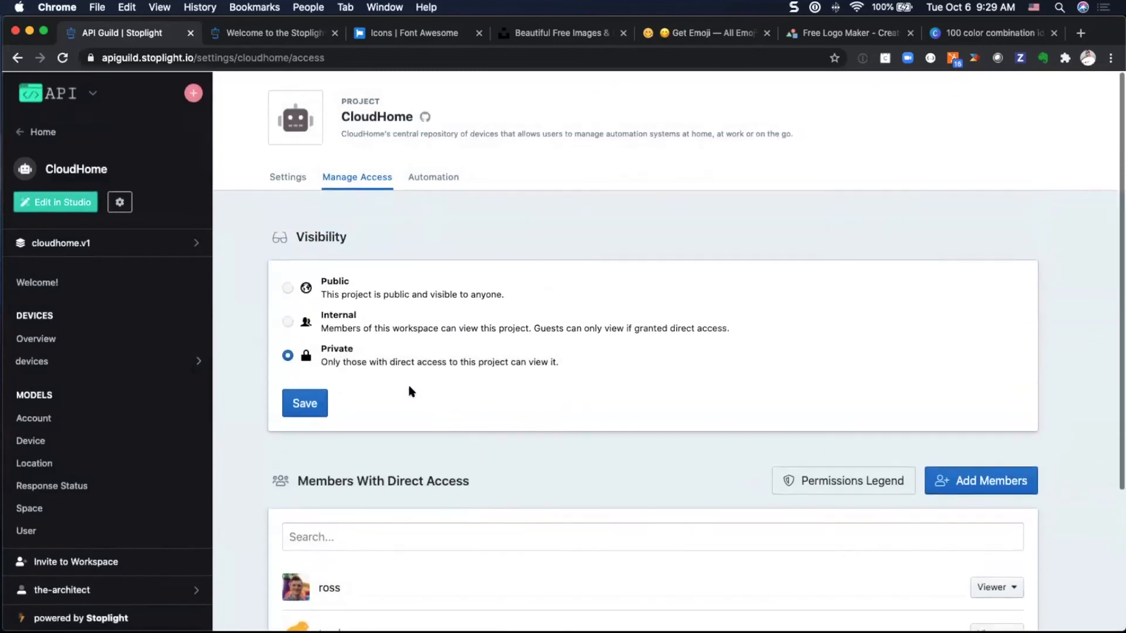
click(286, 322)
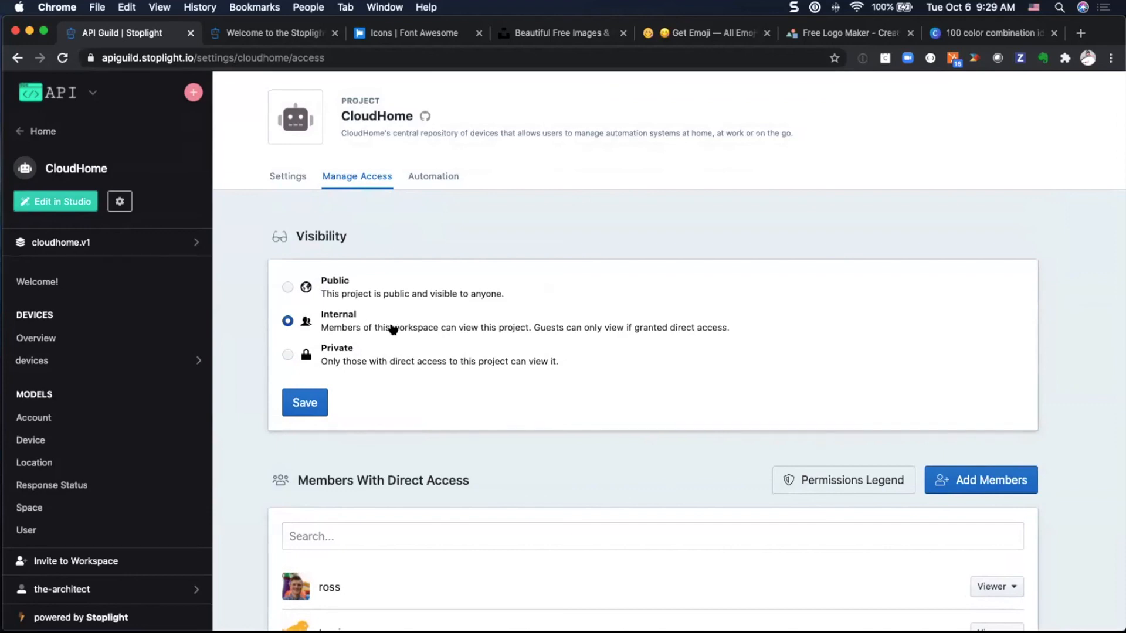
click(287, 289)
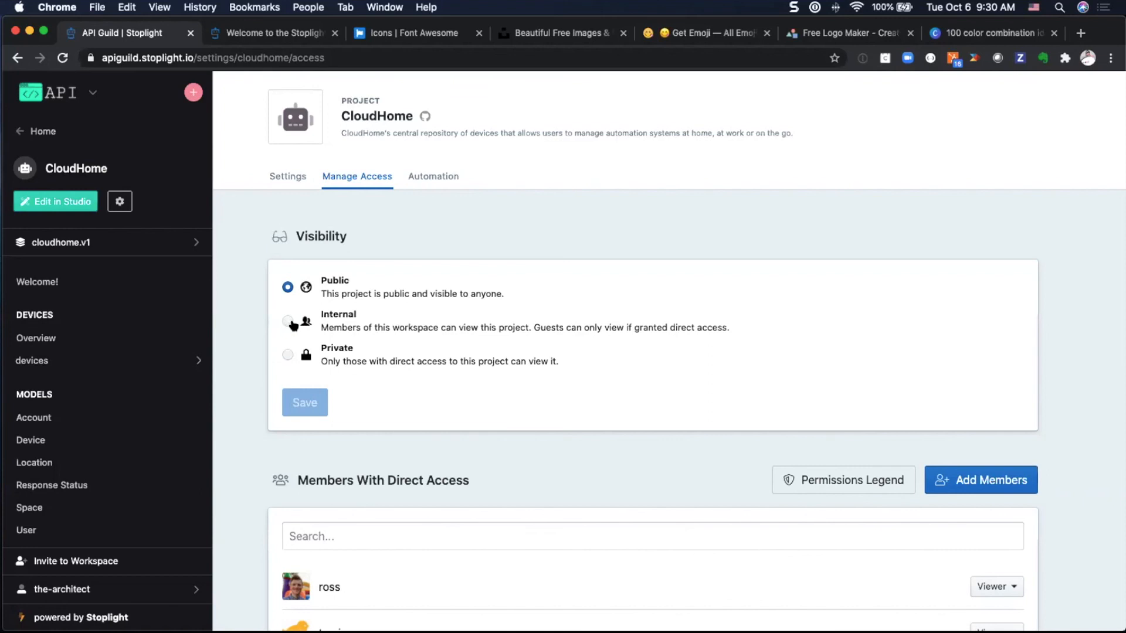
click(288, 356)
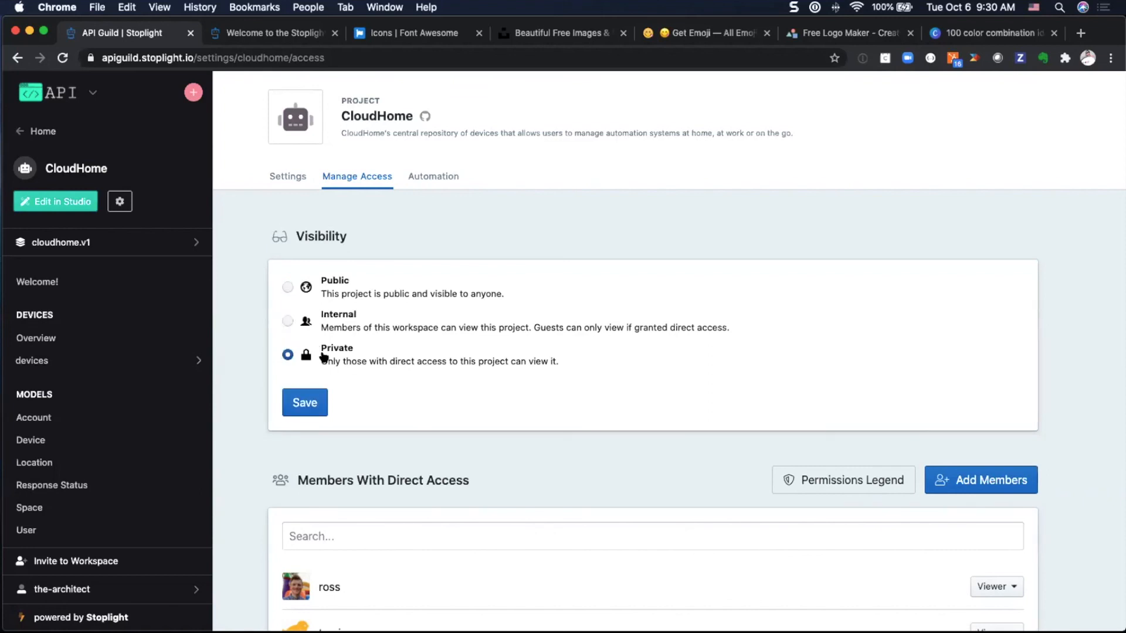
click(287, 288)
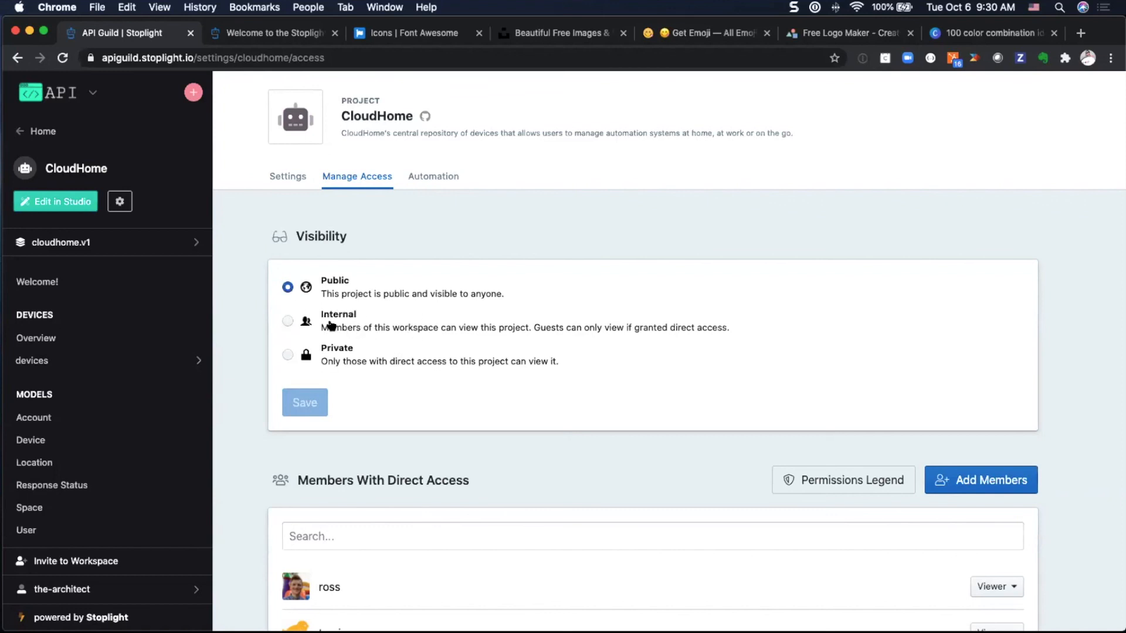
click(285, 322)
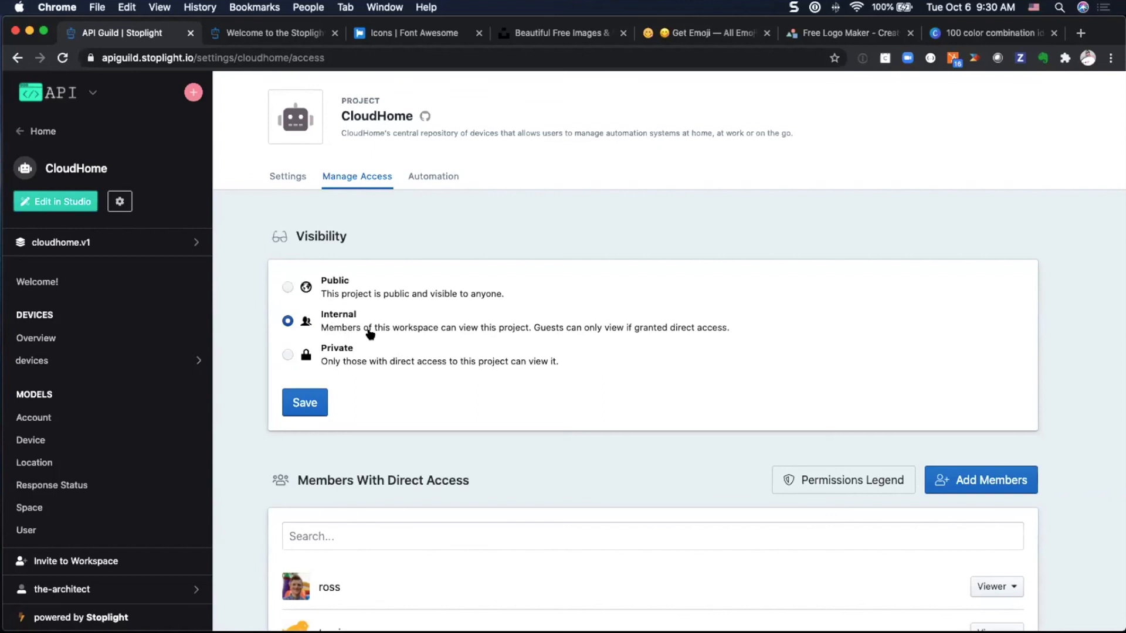
click(287, 286)
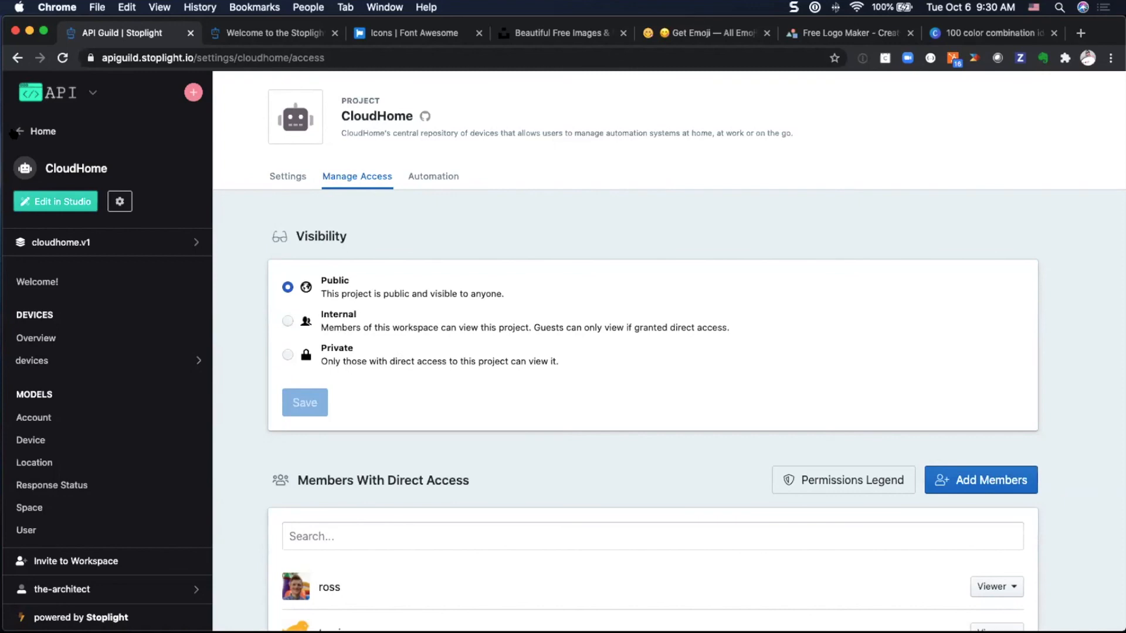
- Leave the CloudHome project and open the member management page of the API Guild workspace
click(17, 133)
click(58, 94)
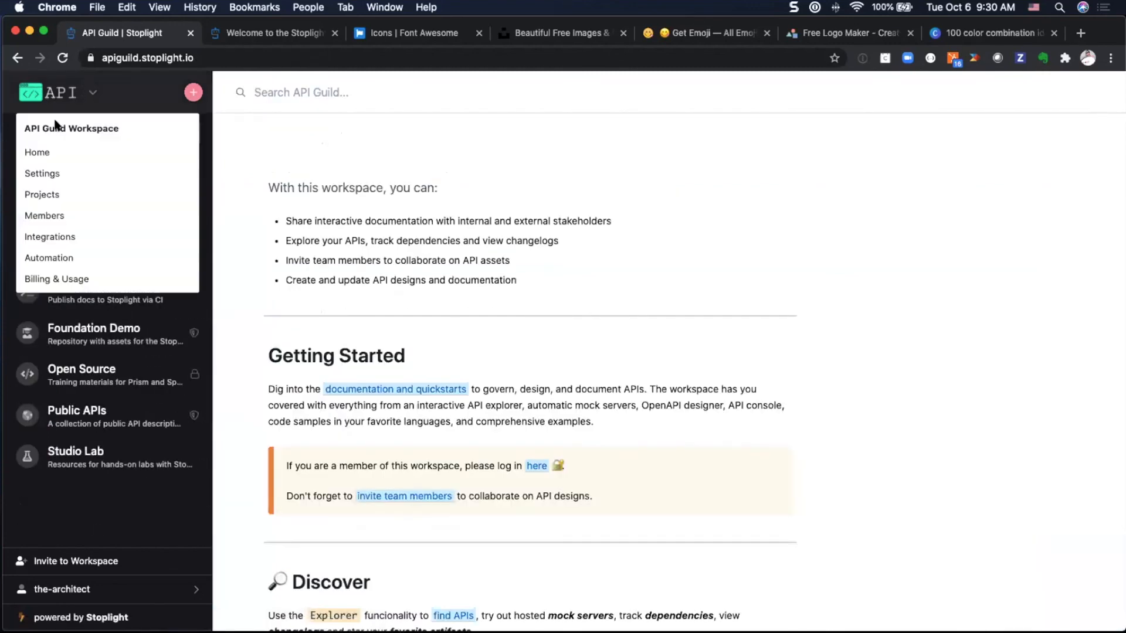
click(55, 217)
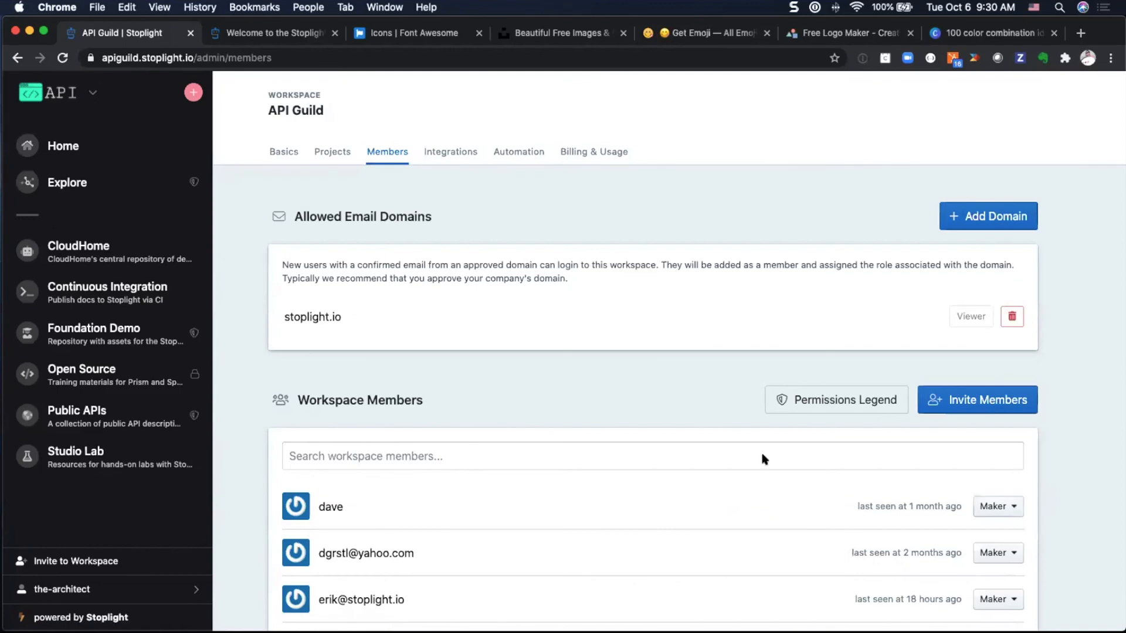
- Examine the Permissions Legend, comparing which workspace roles can view internal projects, add new projects and use Studio, and close it
click(830, 405)
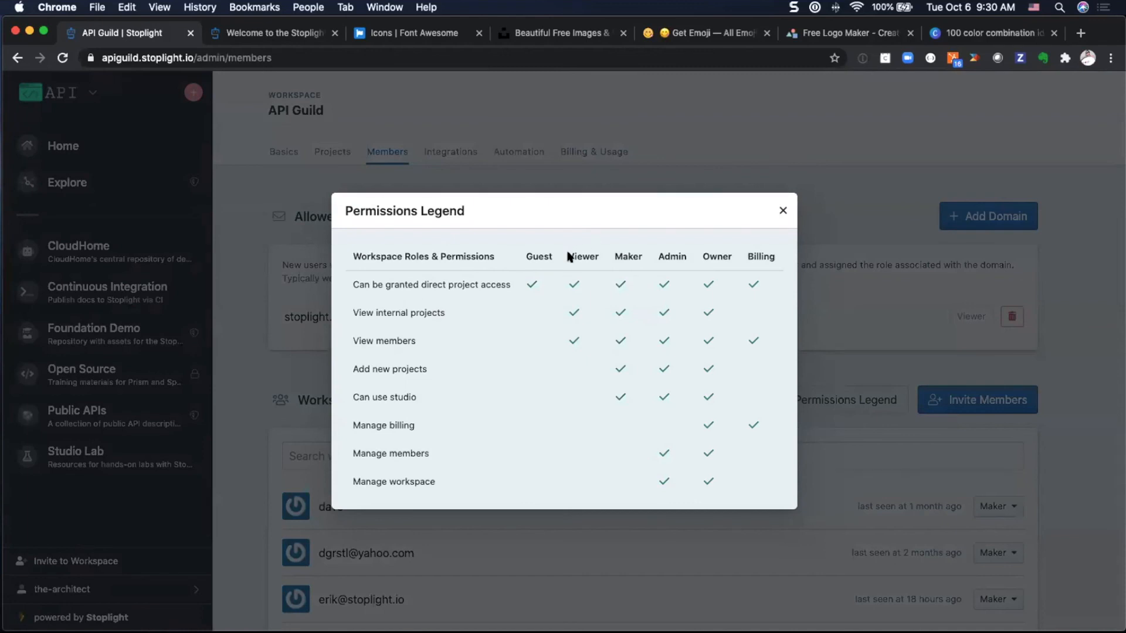
drag(568, 256, 774, 256)
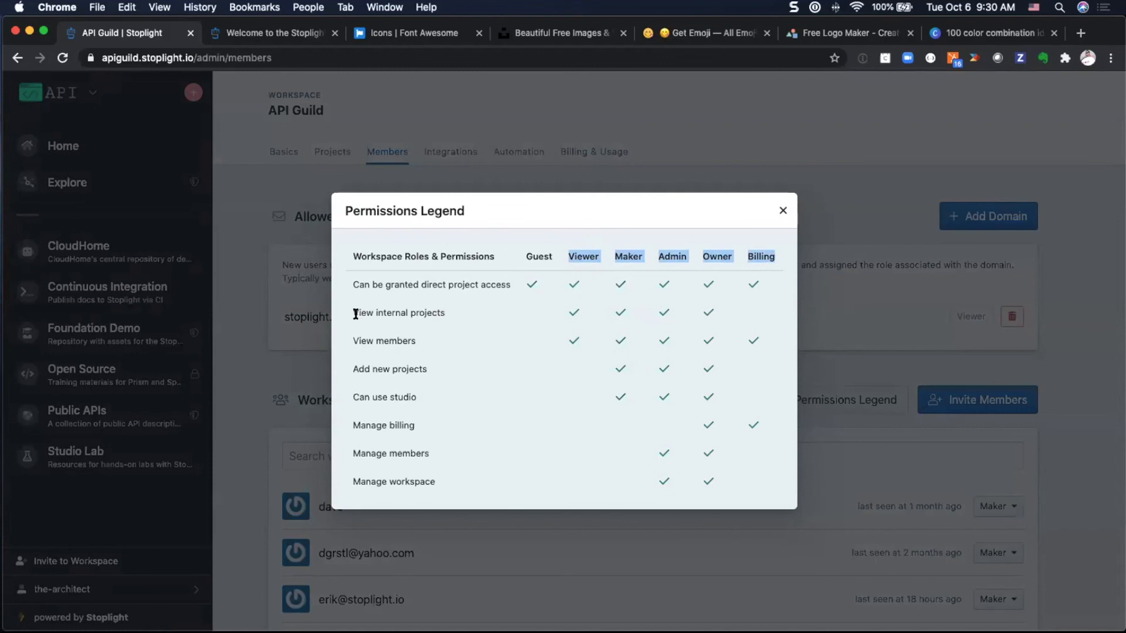
triple_click(441, 314)
drag(443, 316, 516, 320)
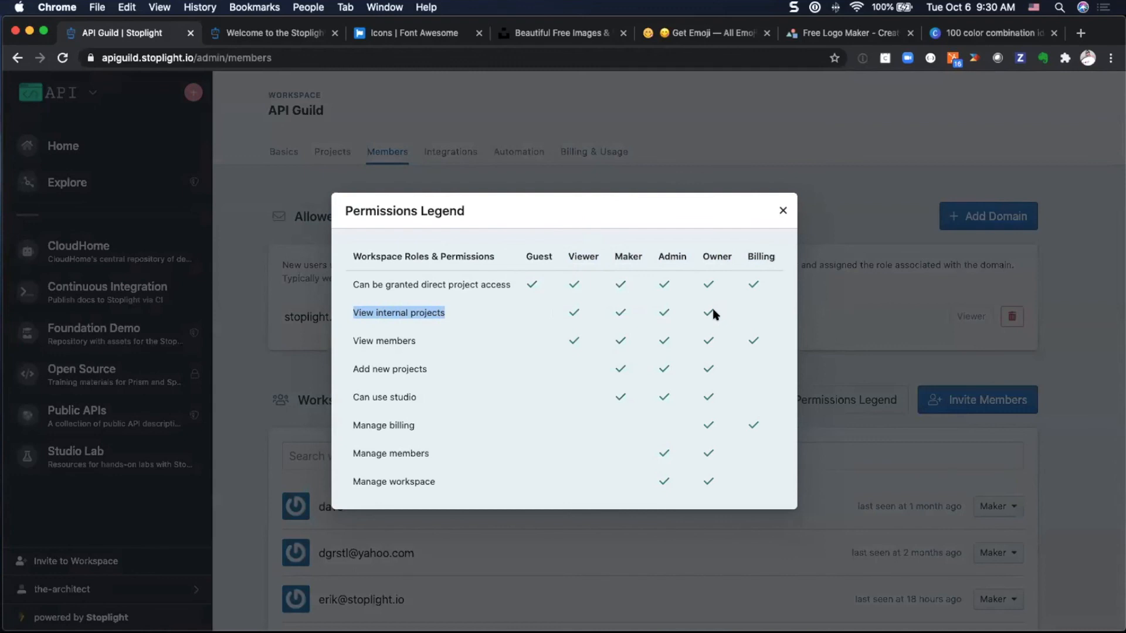
double_click(534, 255)
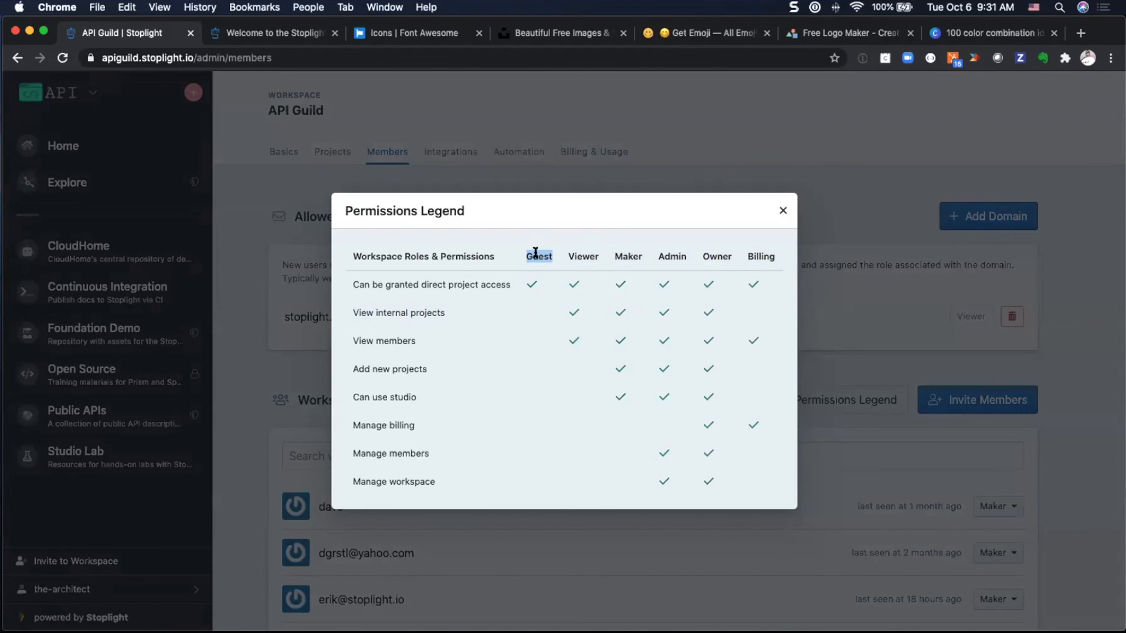
click(518, 294)
drag(349, 369, 417, 399)
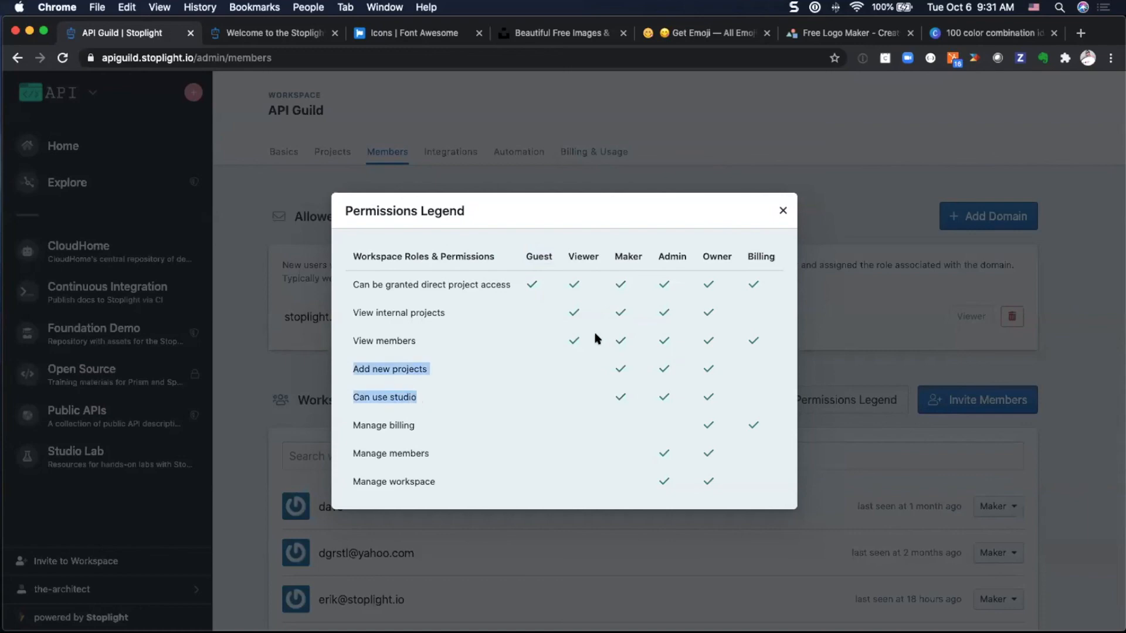
click(780, 213)
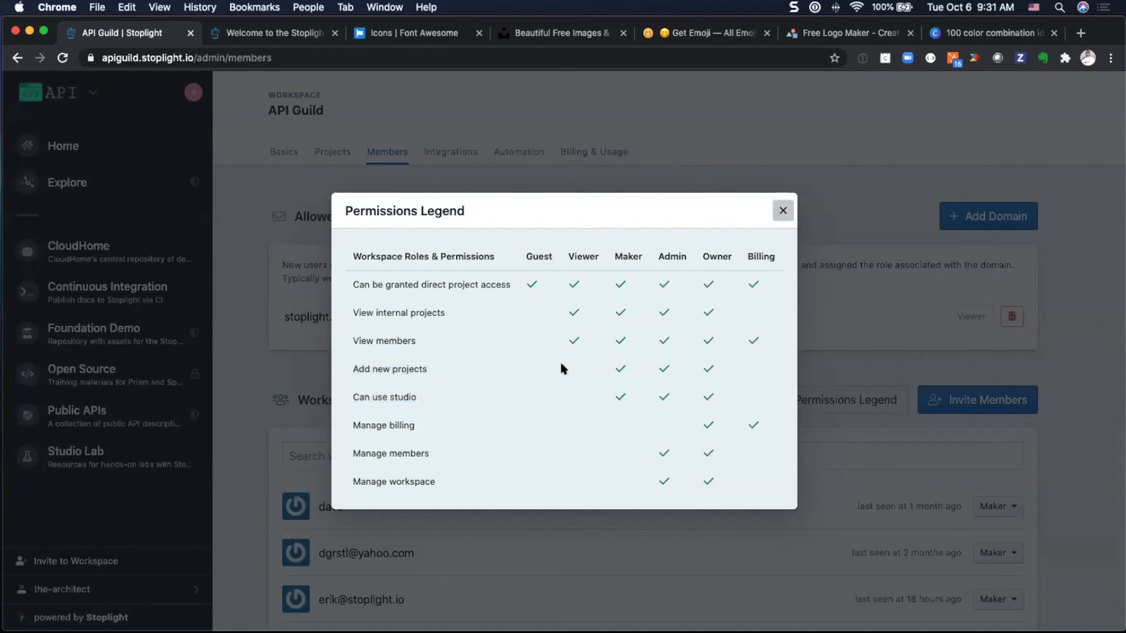
- Look through the workspace members list with the assigned roles, and check the role for the allowed stoplight.io domain
scroll(561, 367, down, 5)
scroll(560, 363, down, 10)
scroll(560, 362, up, 7)
scroll(560, 363, up, 6)
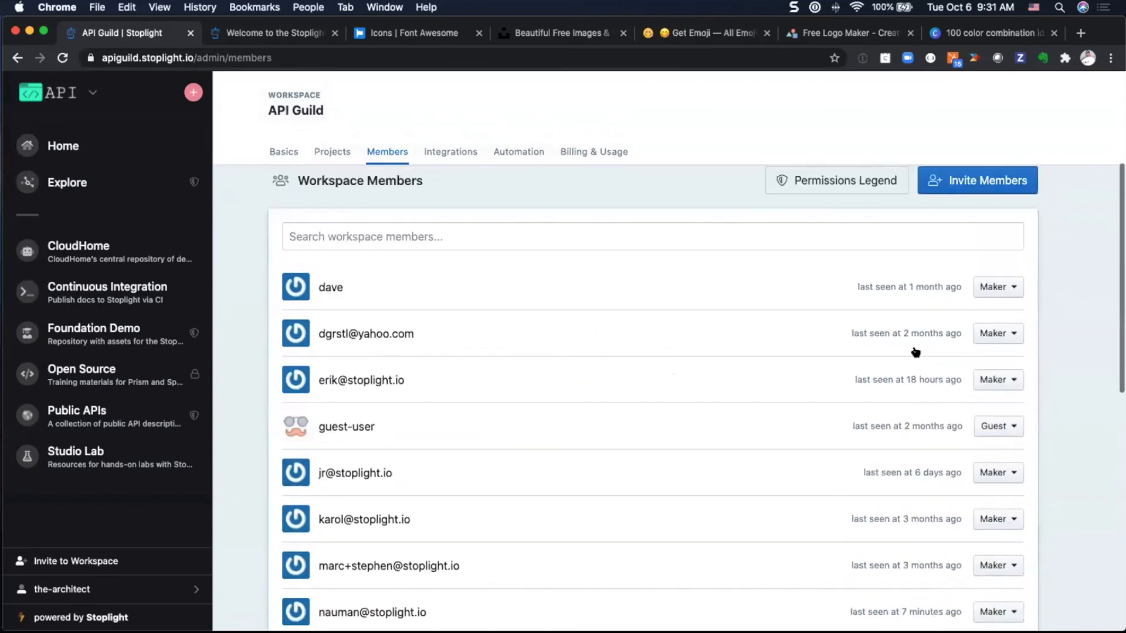
scroll(730, 285, up, 2)
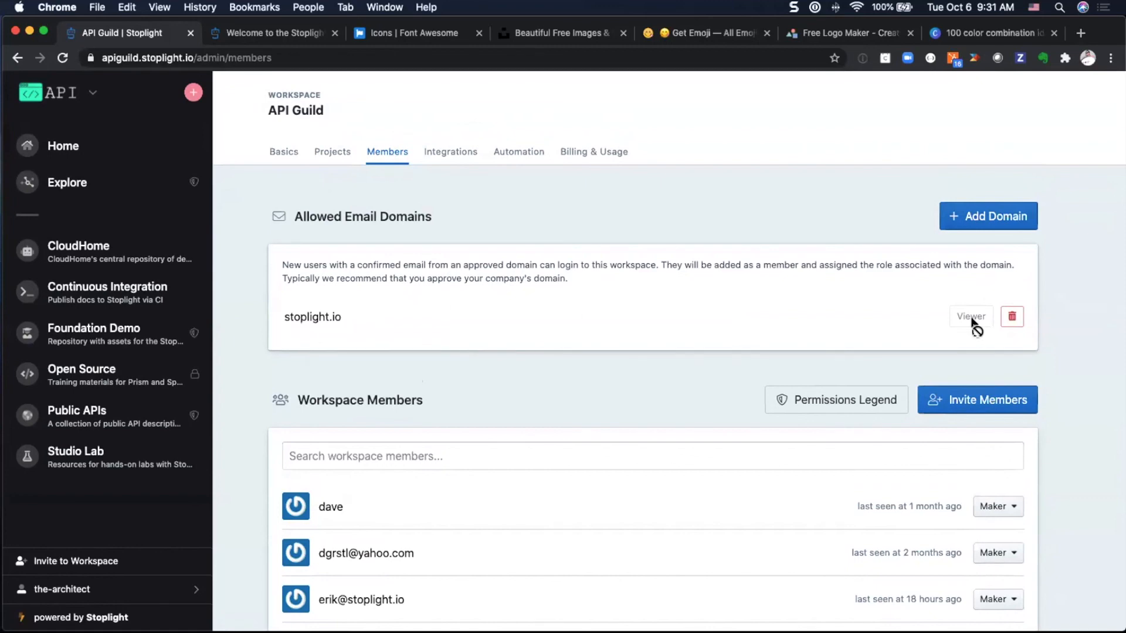
- Choose Guest as the member role for a new approved email domain, and leave the dialog without adding a domain
click(941, 227)
click(684, 352)
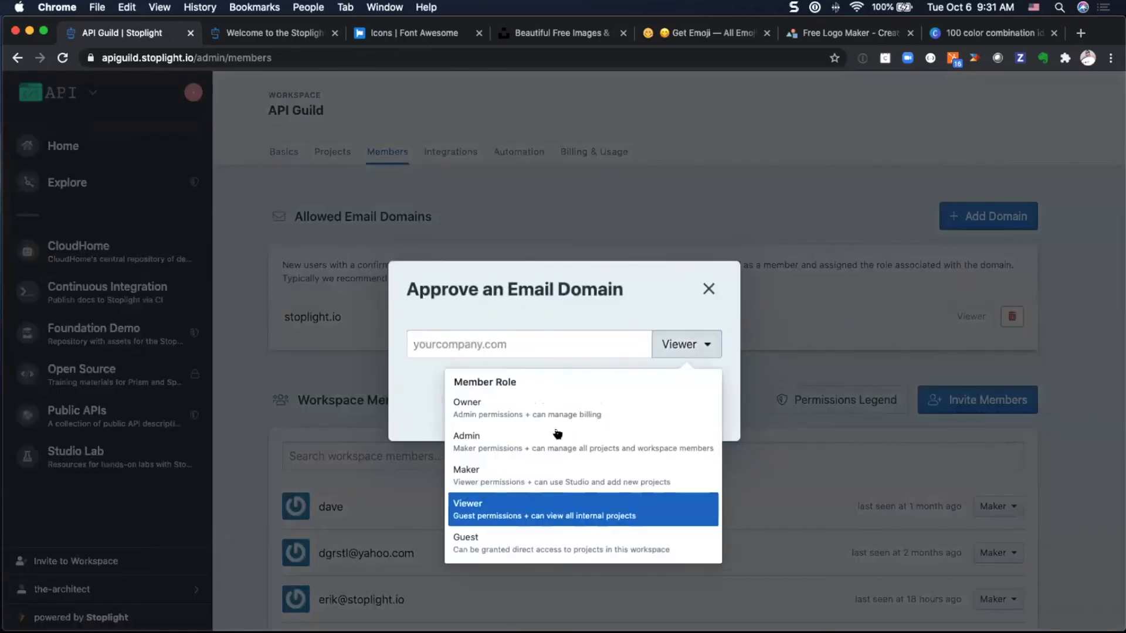
click(478, 536)
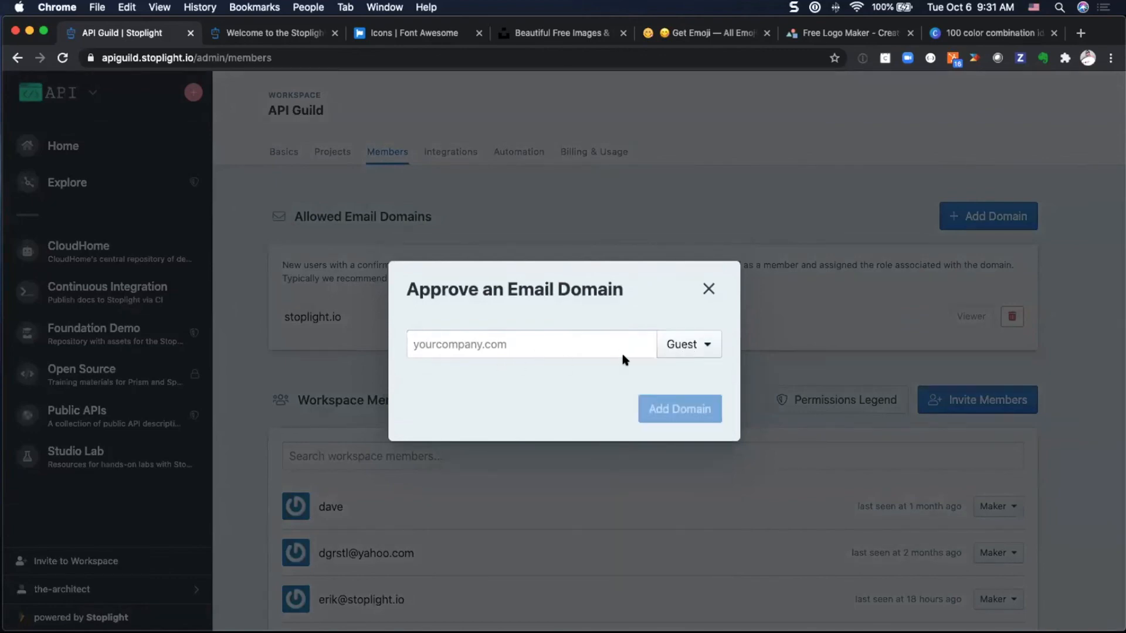
click(707, 291)
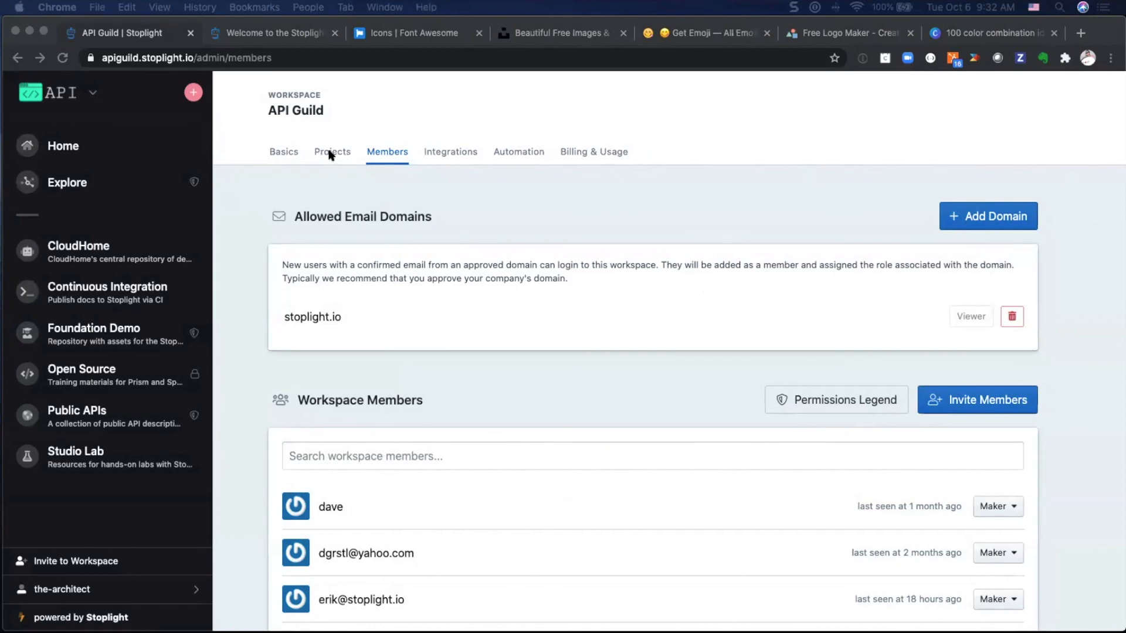
- Review the workspace's project list, and read the log of the CloudHome delete task in the automation history
click(263, 151)
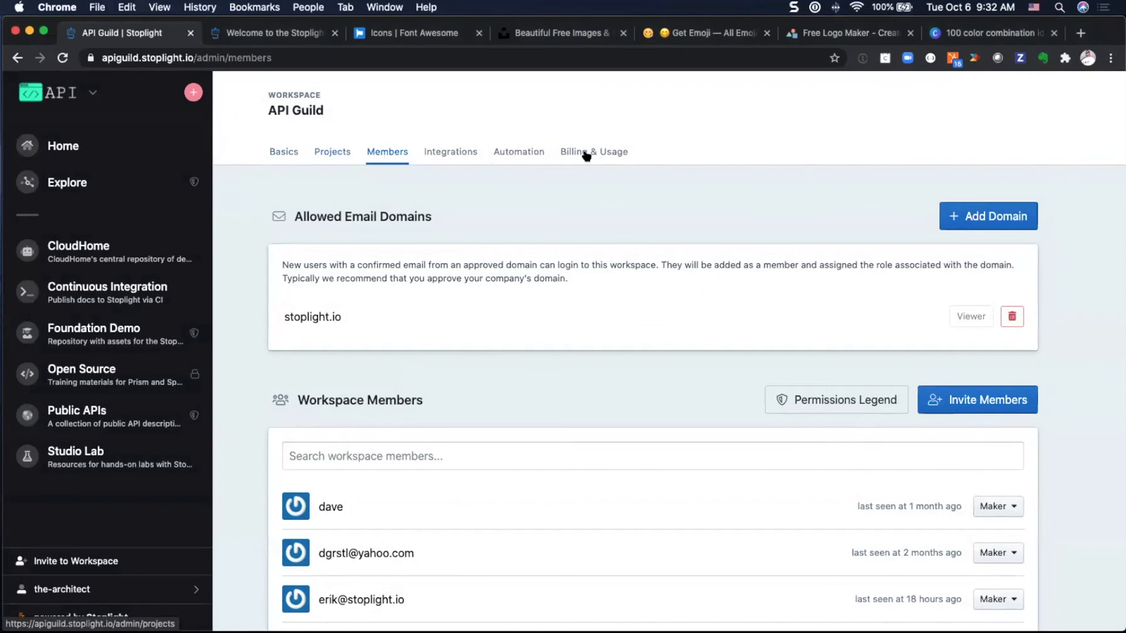
click(332, 152)
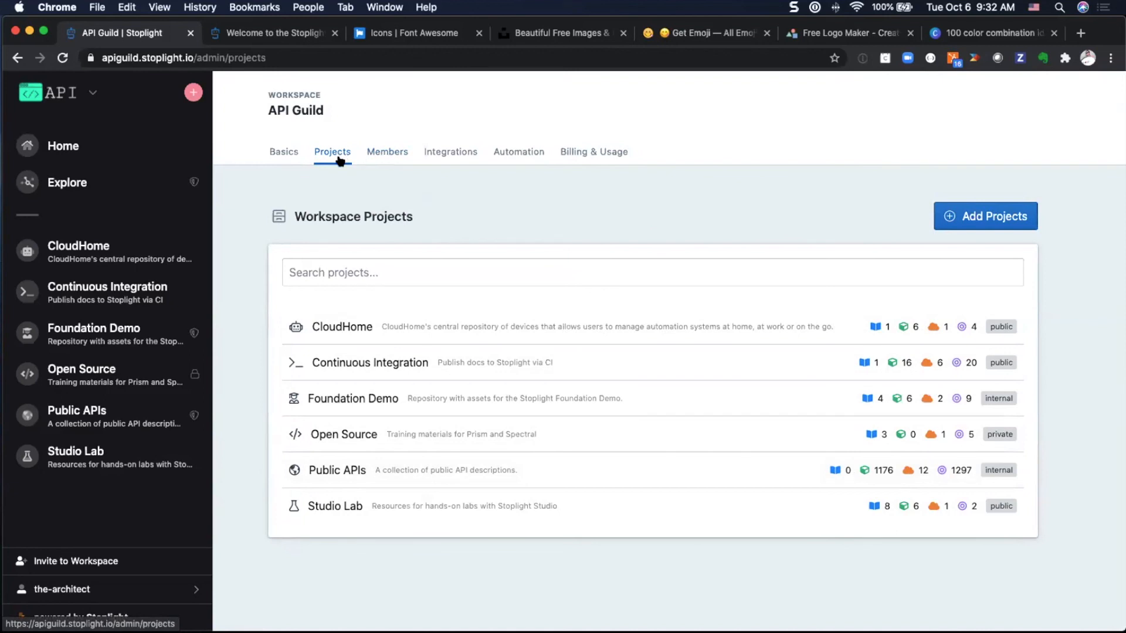
click(503, 156)
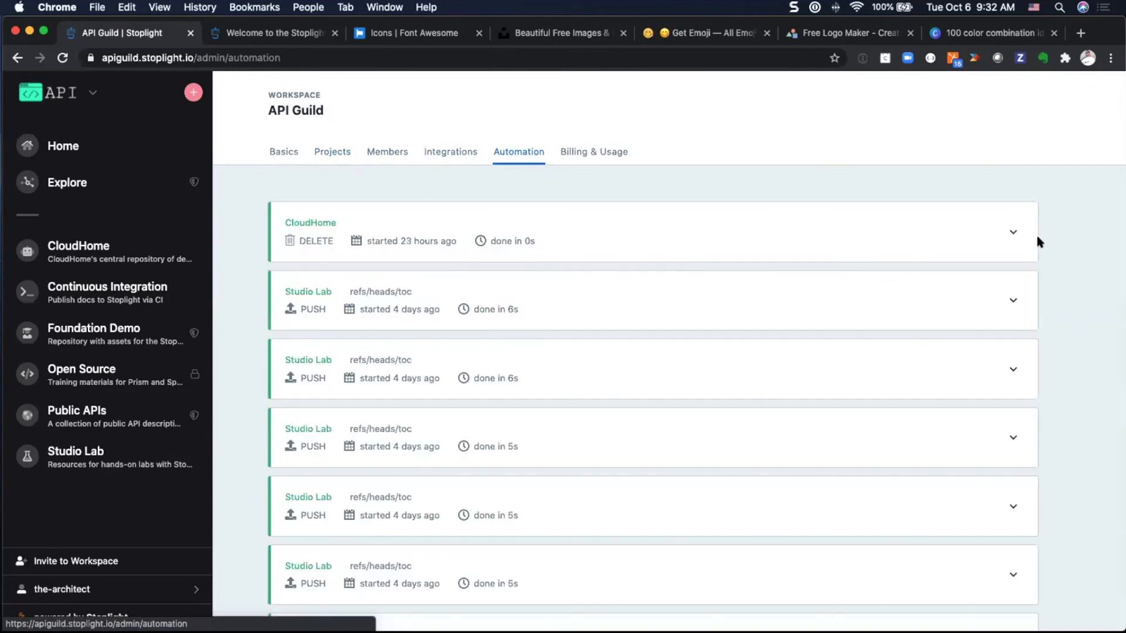
click(1013, 233)
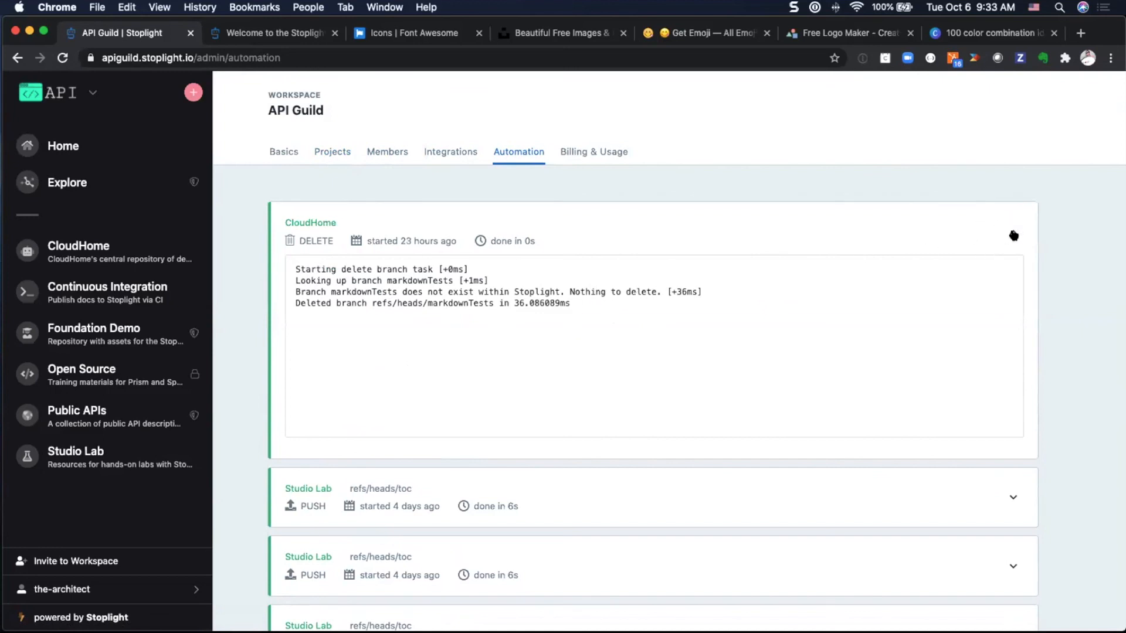
click(1012, 237)
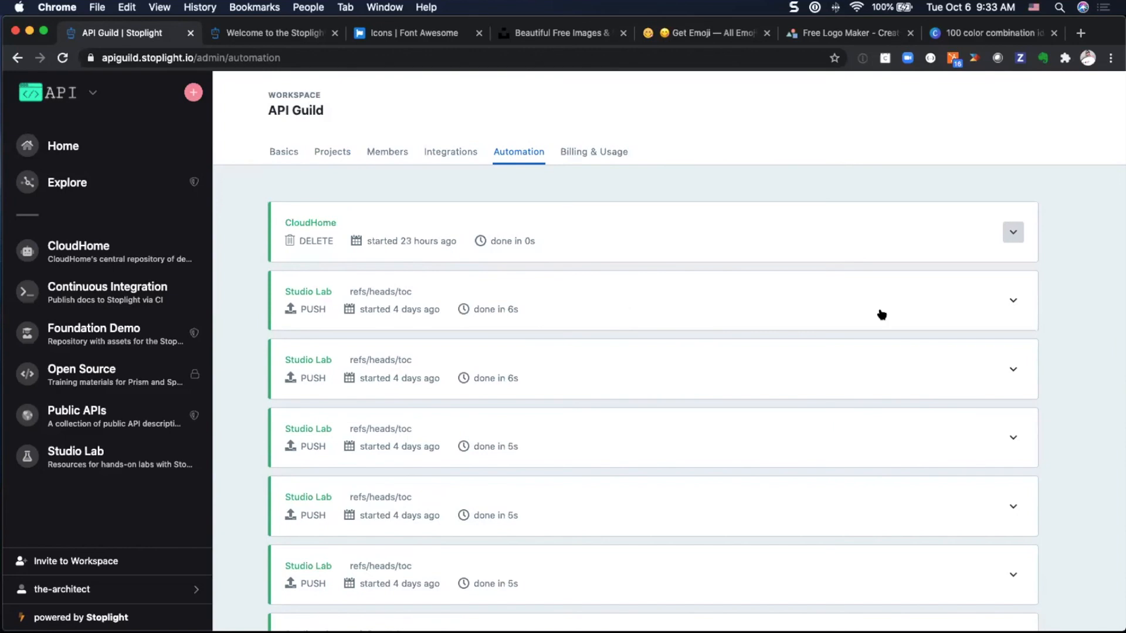
- Read the log of the most recent Studio Lab push, collapse it, and look over the remaining automation entries
click(1012, 305)
scroll(411, 413, down, 2)
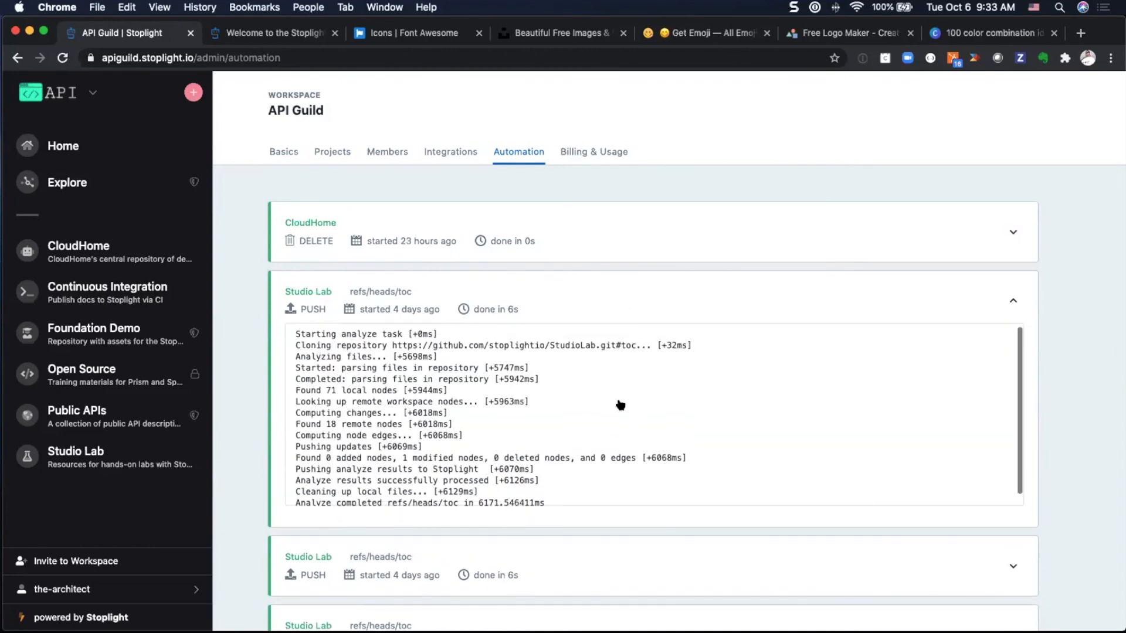
scroll(612, 408, down, 1)
scroll(613, 407, down, 1)
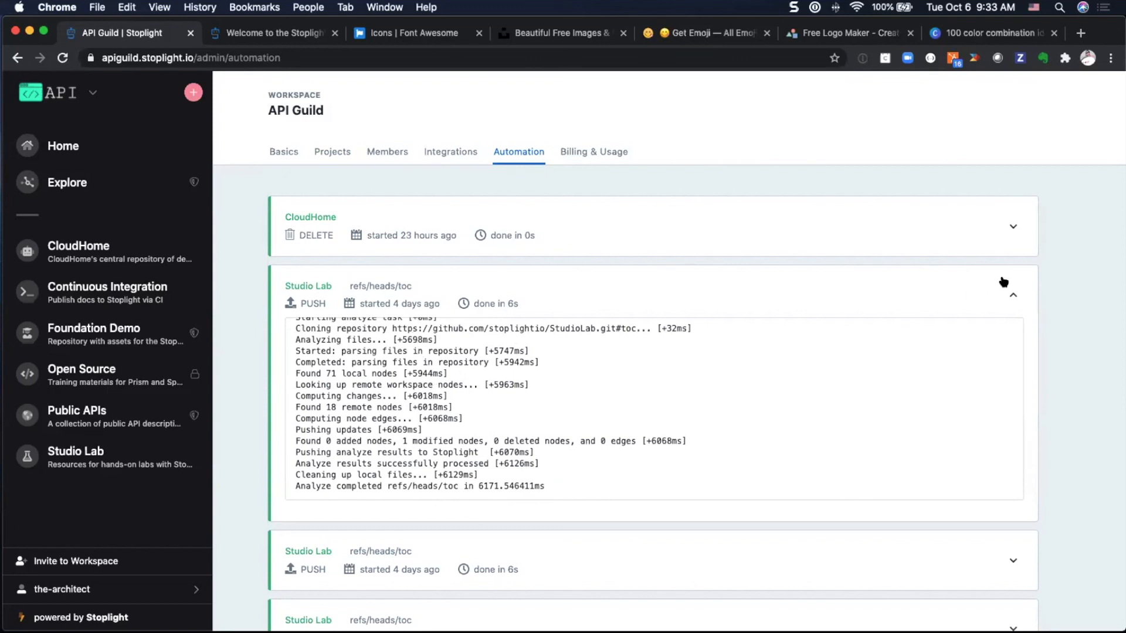
scroll(991, 329, up, 1)
click(1013, 295)
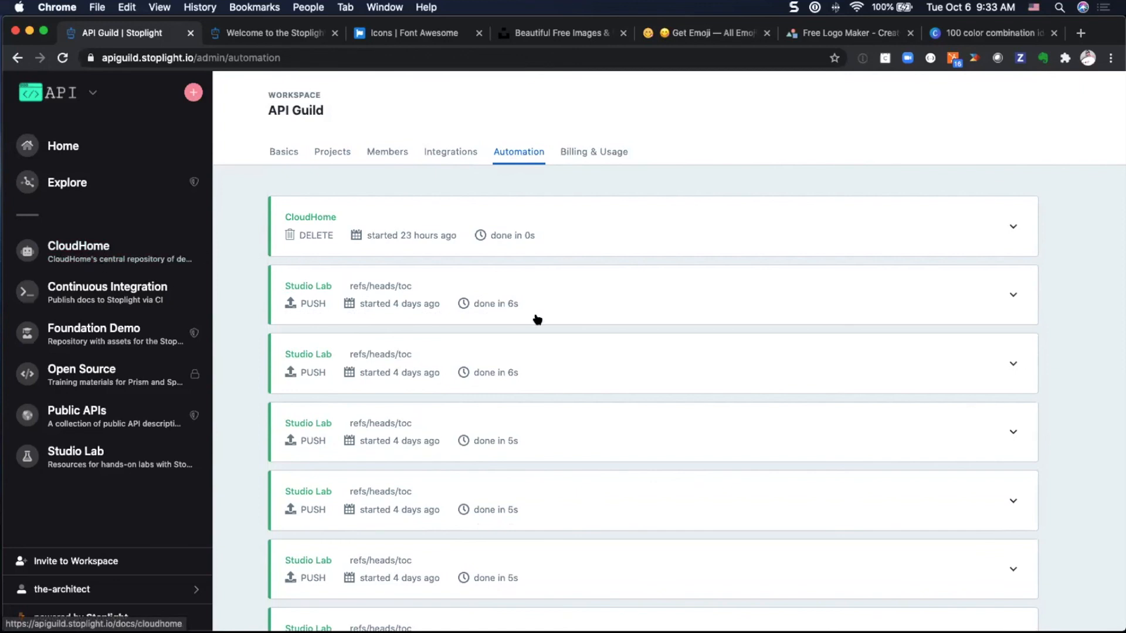
scroll(535, 317, down, 3)
scroll(592, 155, up, 3)
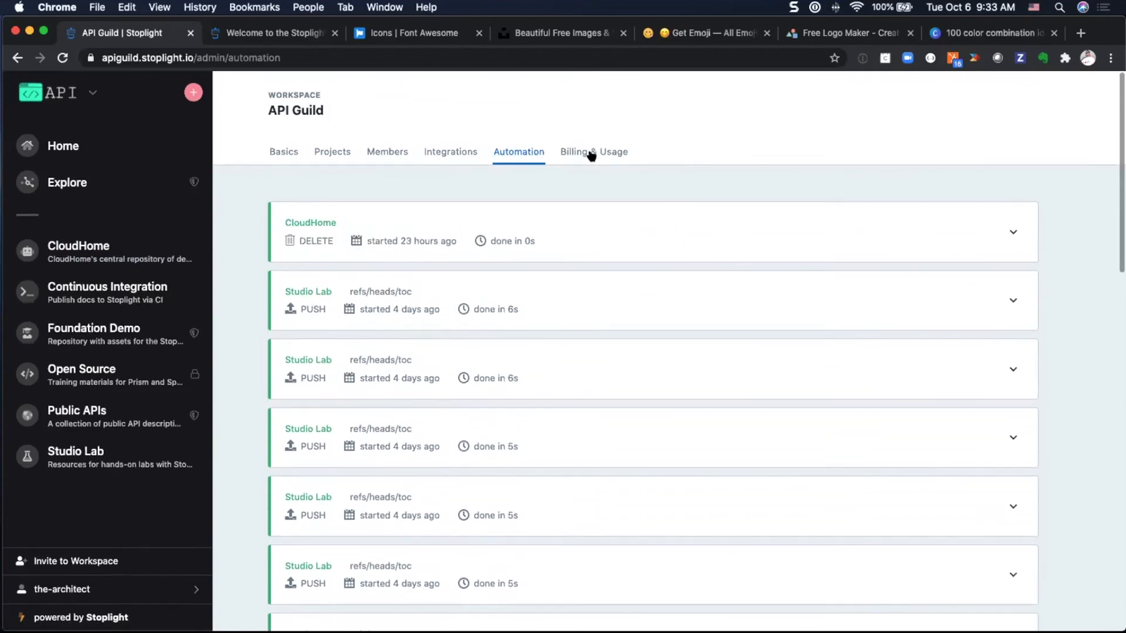
- Review the workspace's billing and usage, and check the Billing role's rights in the members' Permissions Legend
click(591, 154)
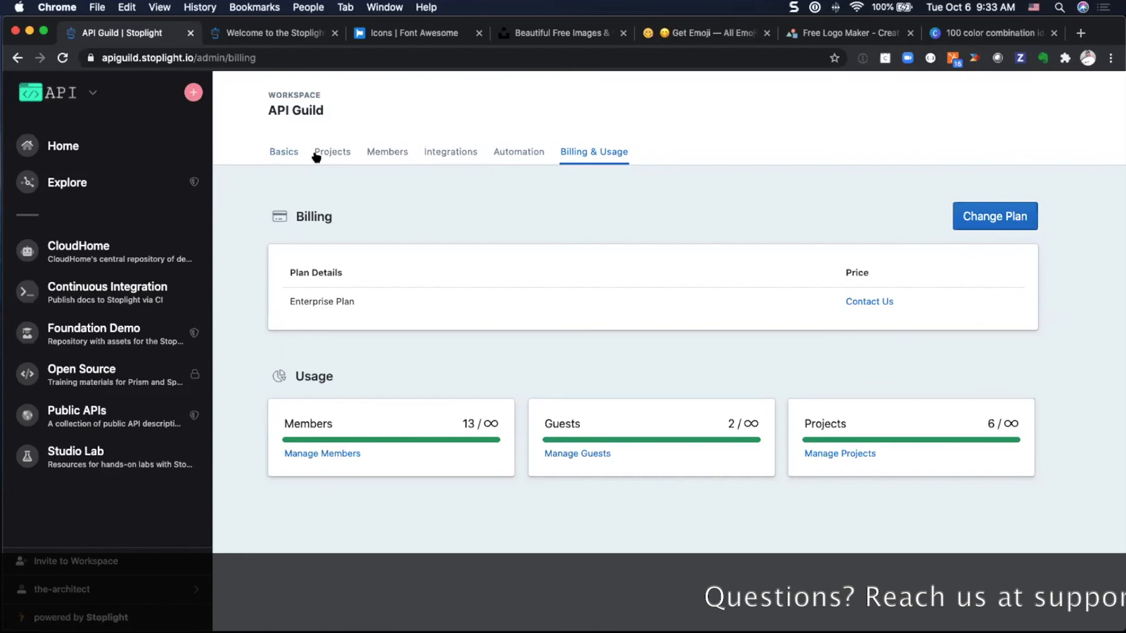
click(384, 153)
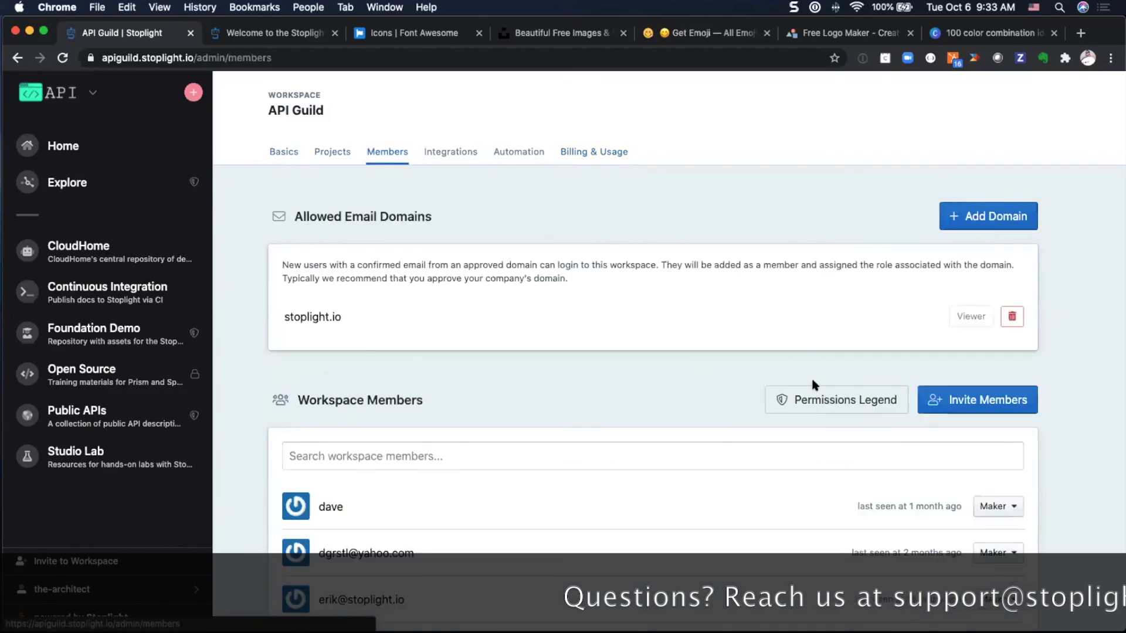
click(866, 405)
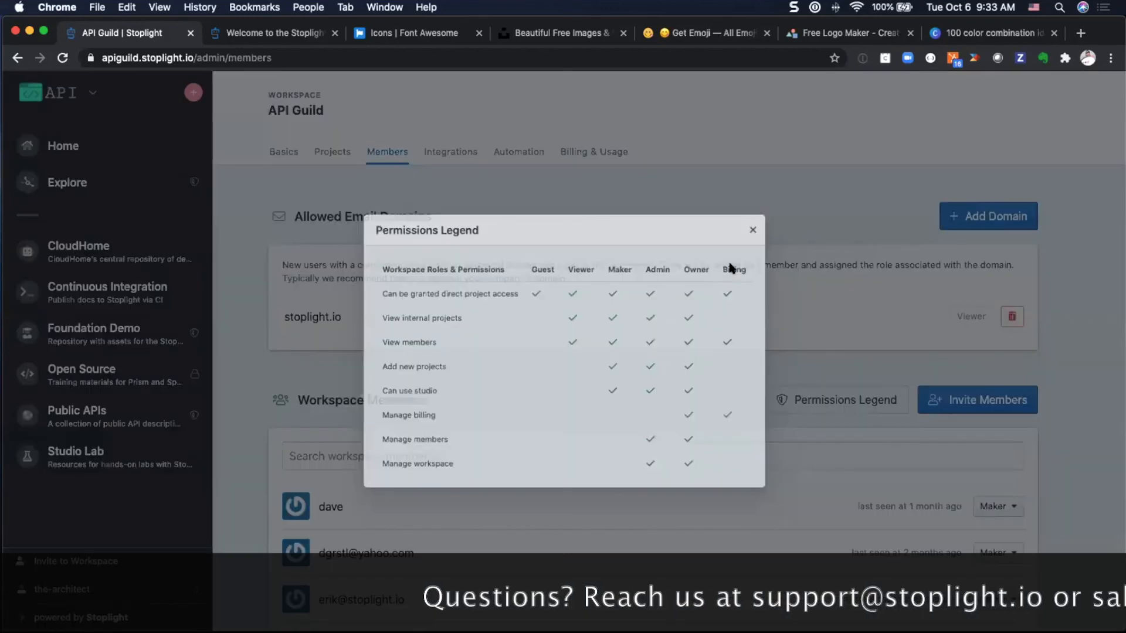
double_click(772, 262)
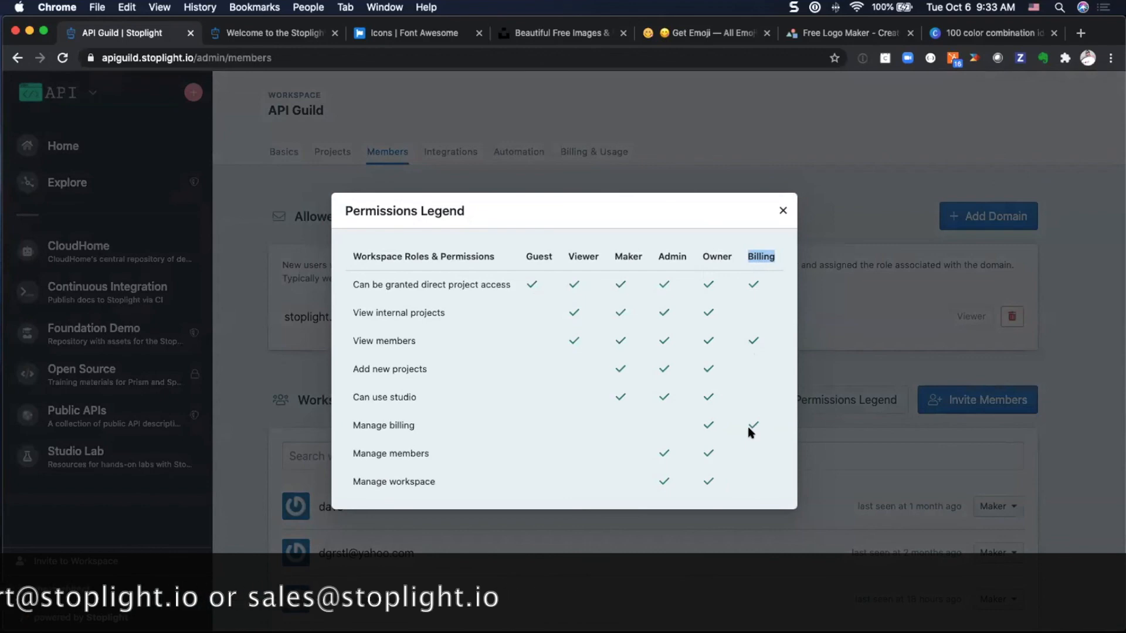
click(783, 212)
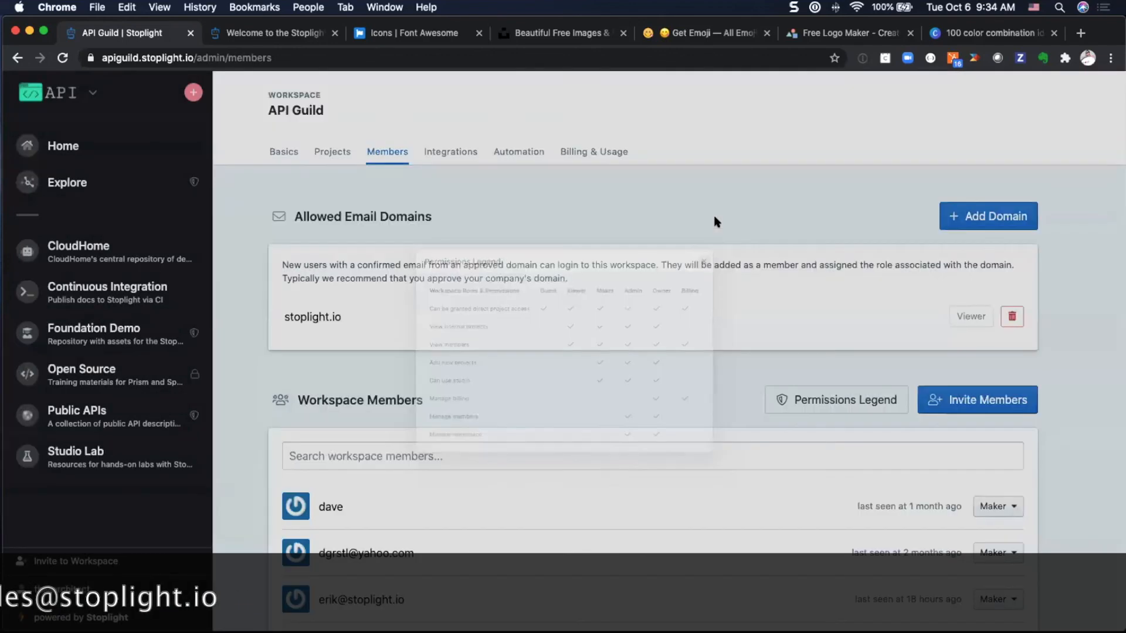